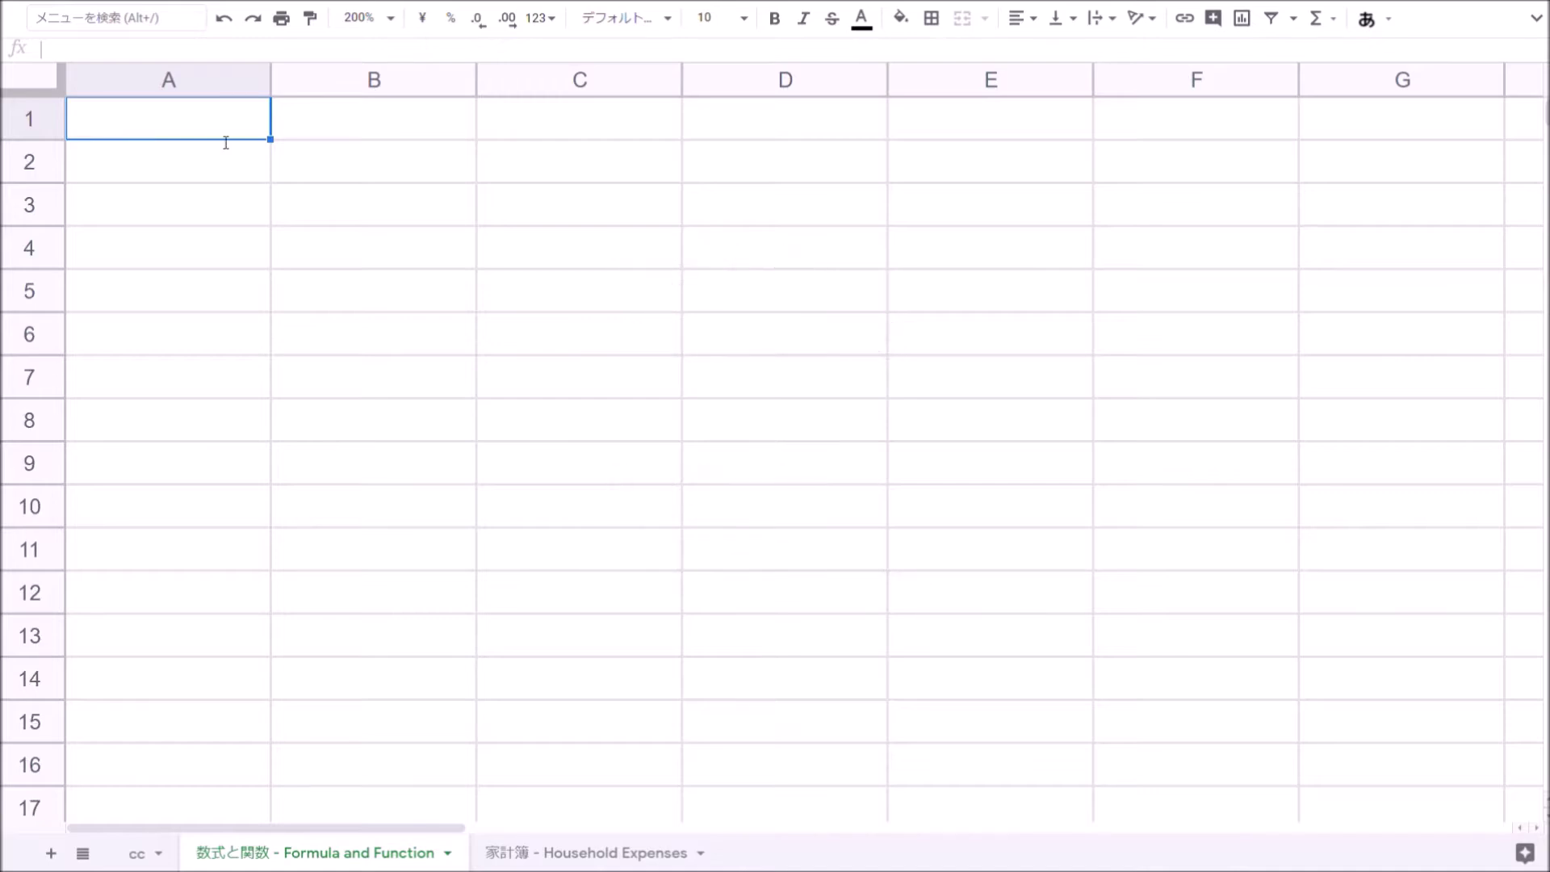
Enter the numbers 1, 2 and 3 in cells A1 to A3
{"action": "type", "text": "1"}
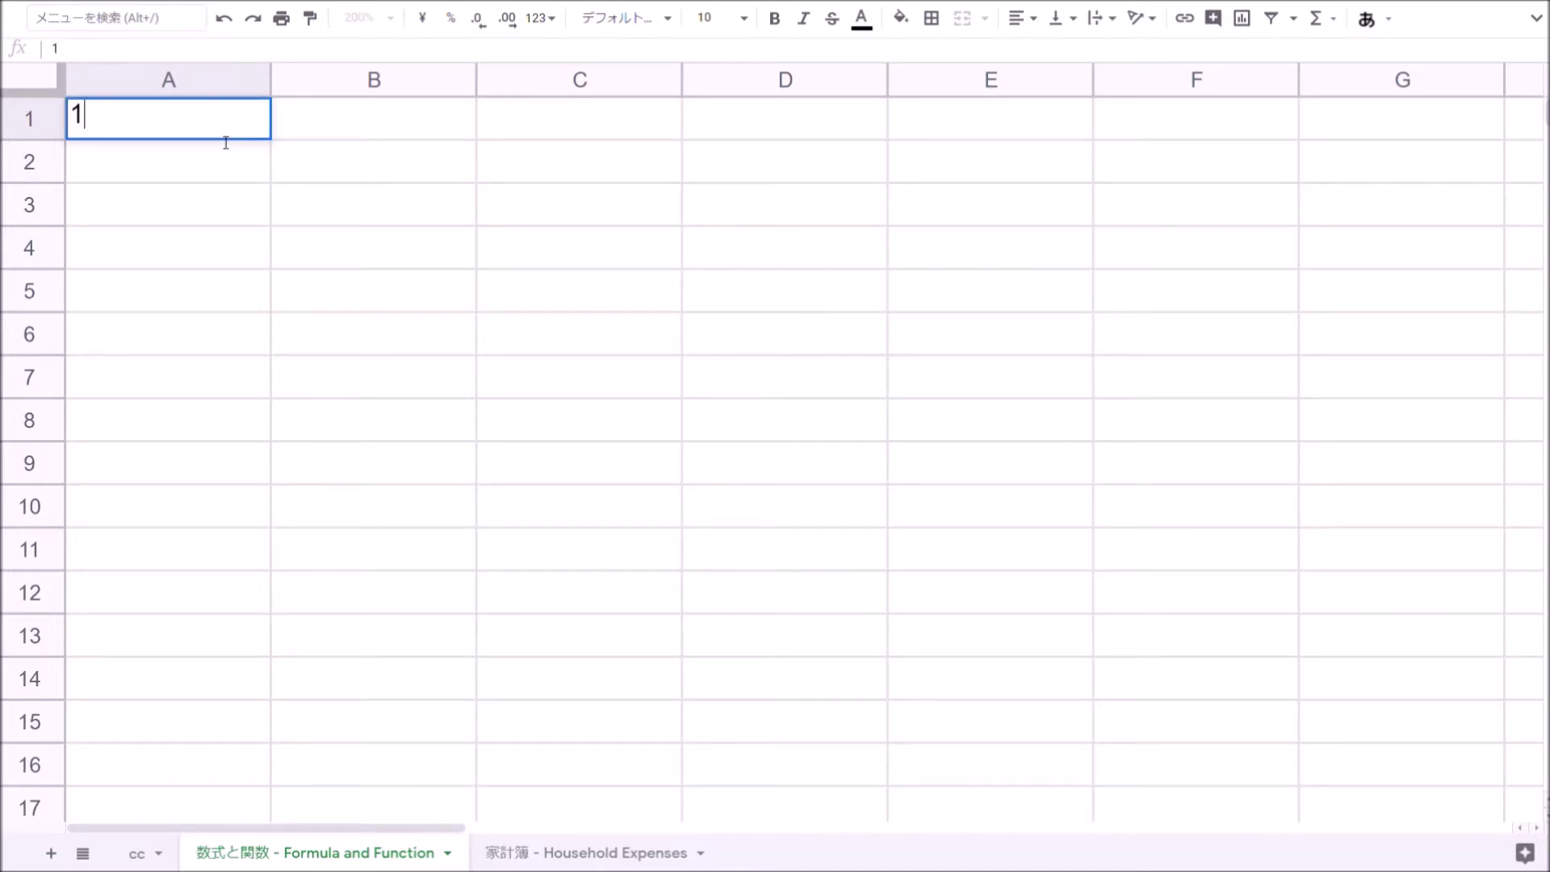
{"action": "key", "text": "Return"}
{"action": "type", "text": "2"}
{"action": "key", "text": "Return"}
{"action": "type", "text": "3"}
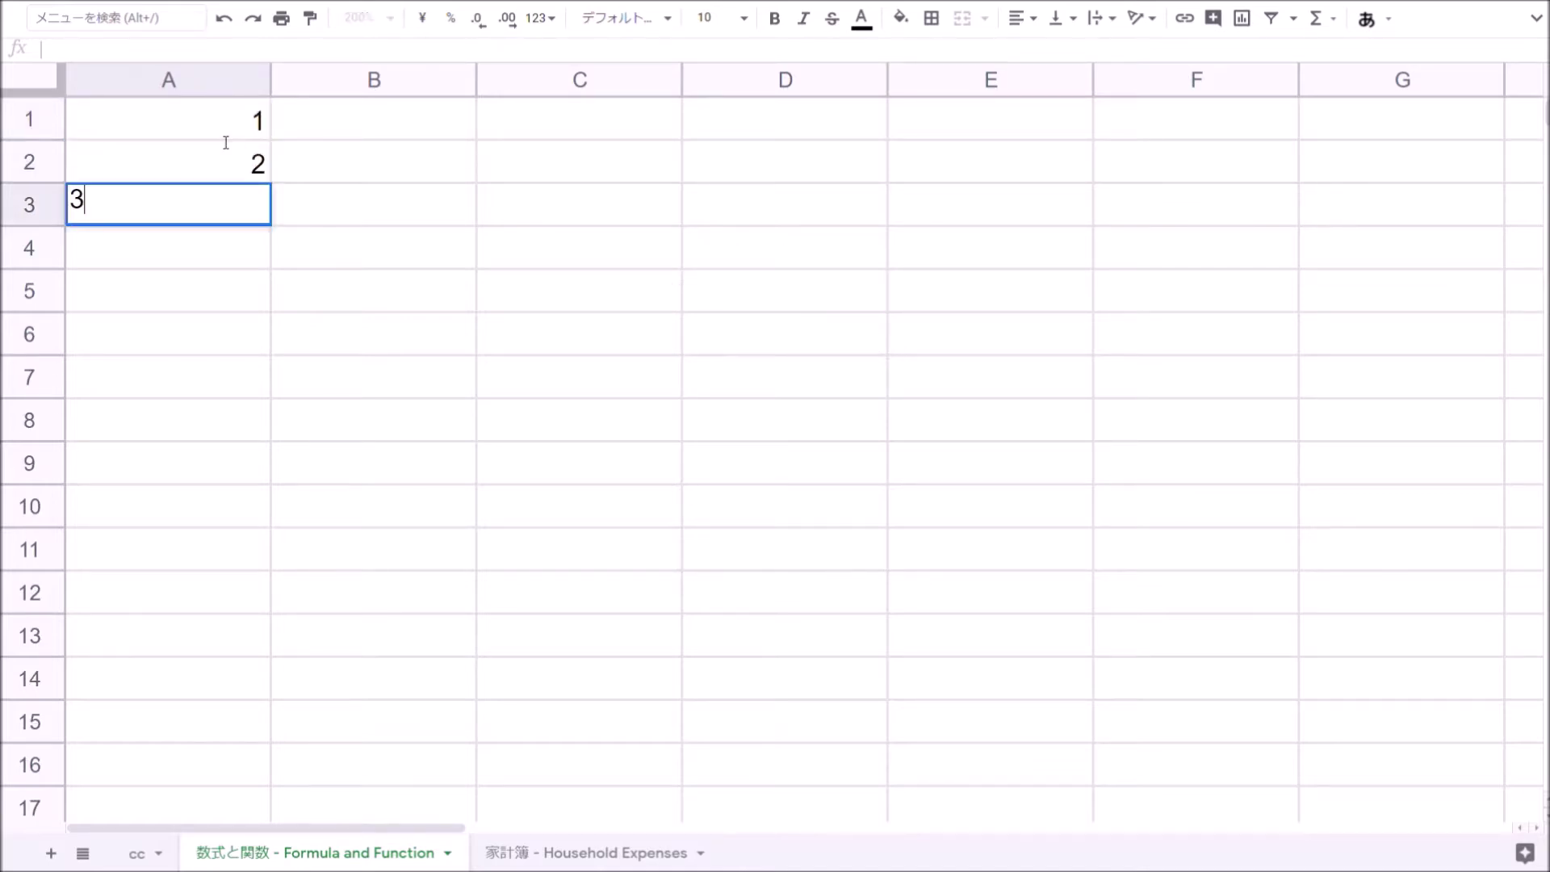
{"action": "key", "text": "Return"}
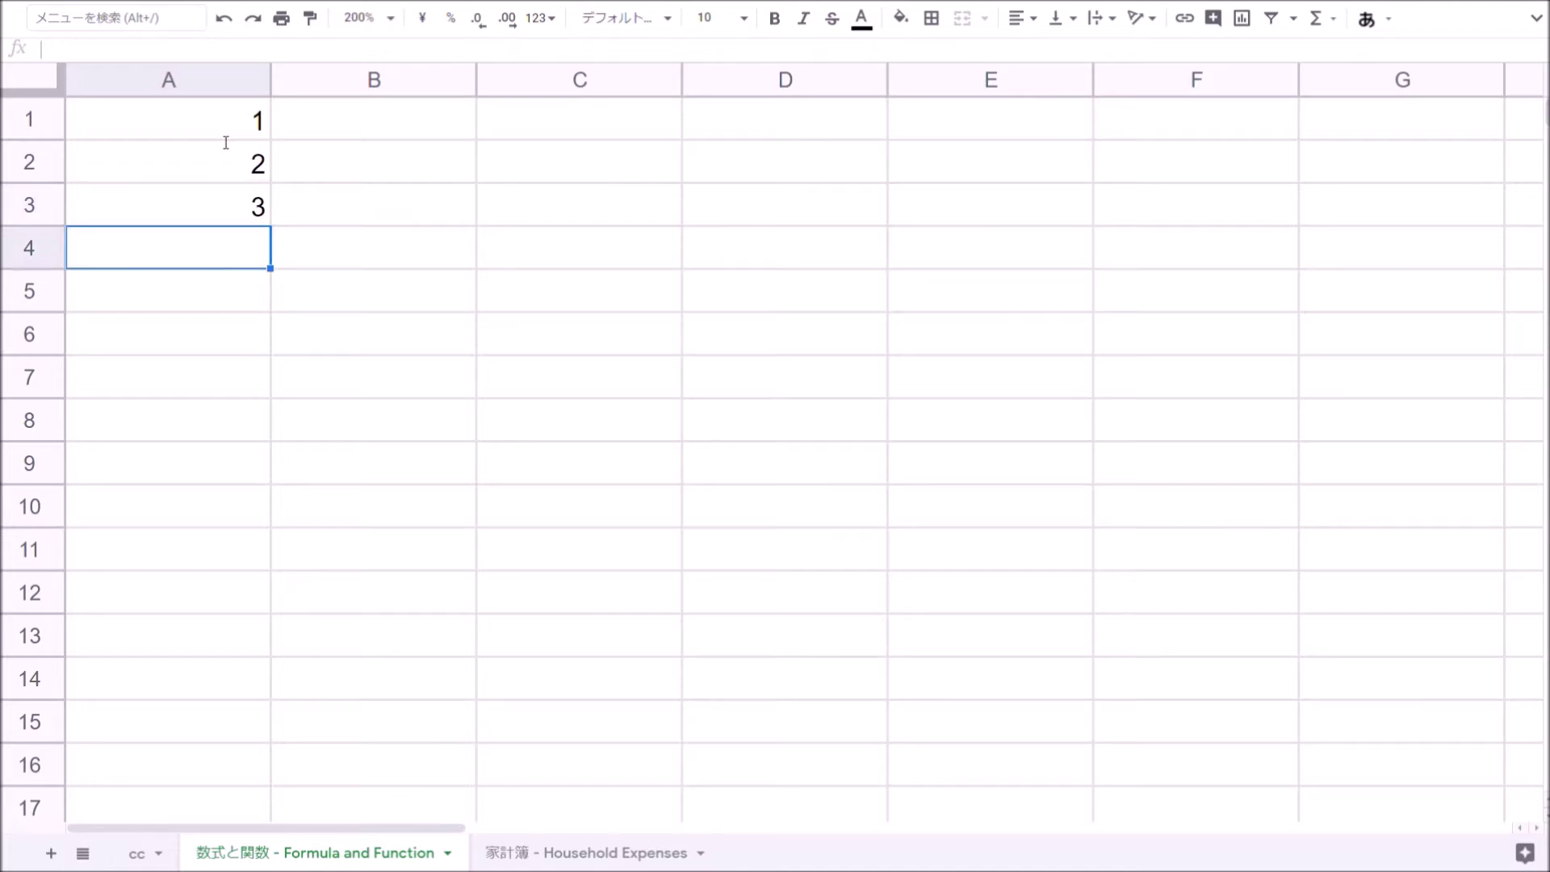
Add the three numbers in cell A4 with the formula =A1+A2+A3
{"action": "type", "text": "="}
{"action": "key", "text": "Up"}
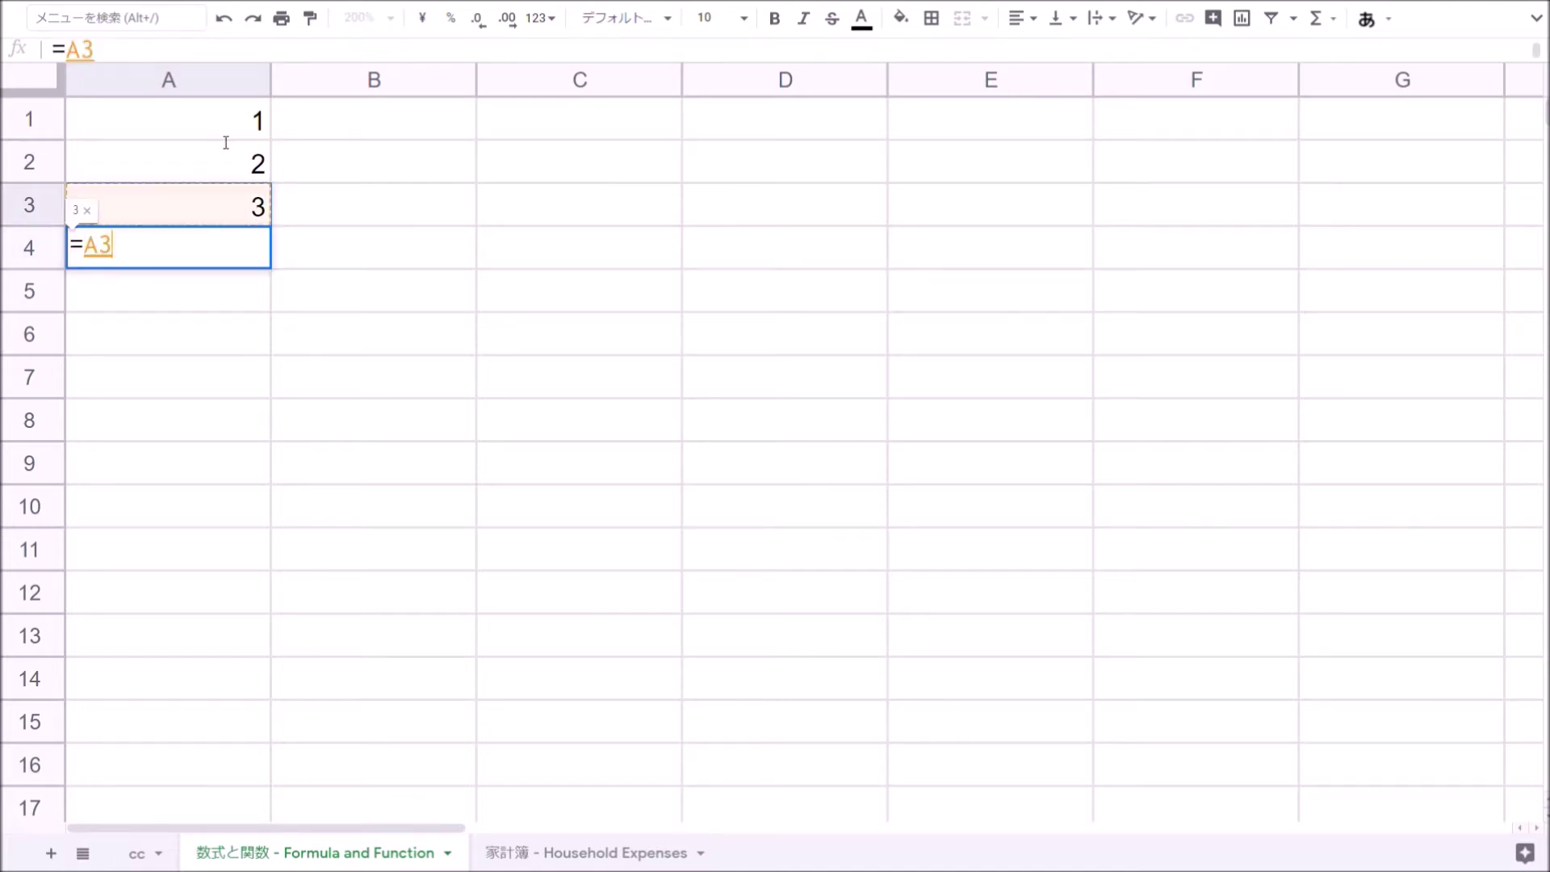
{"action": "key", "text": "Up"}
{"action": "key", "text": "Up"}
{"action": "type", "text": "+"}
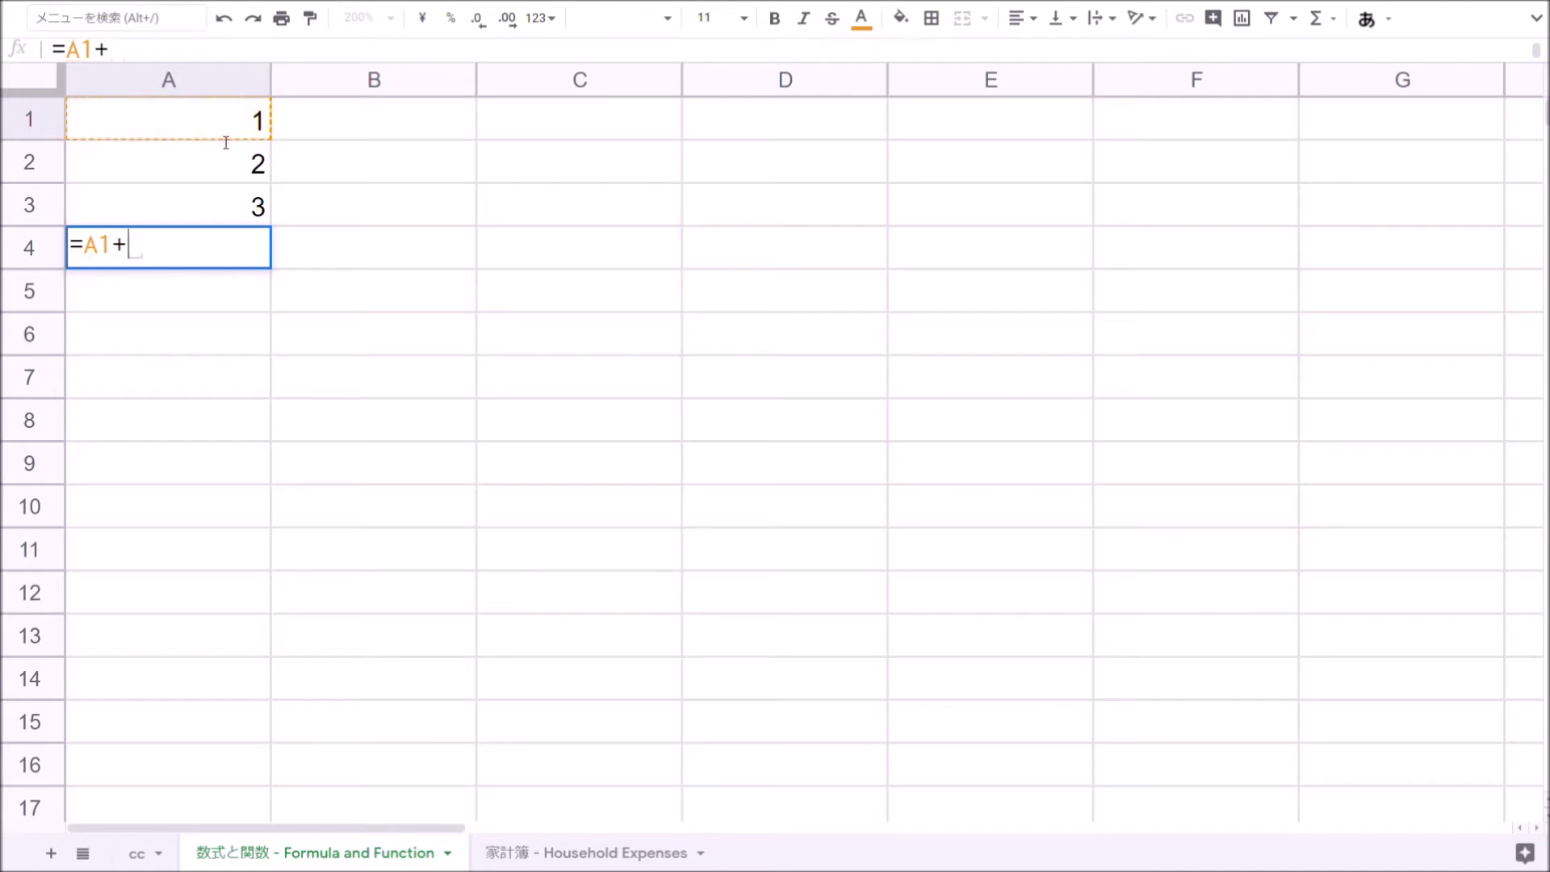
{"action": "key", "text": "Up"}
{"action": "key", "text": "Up"}
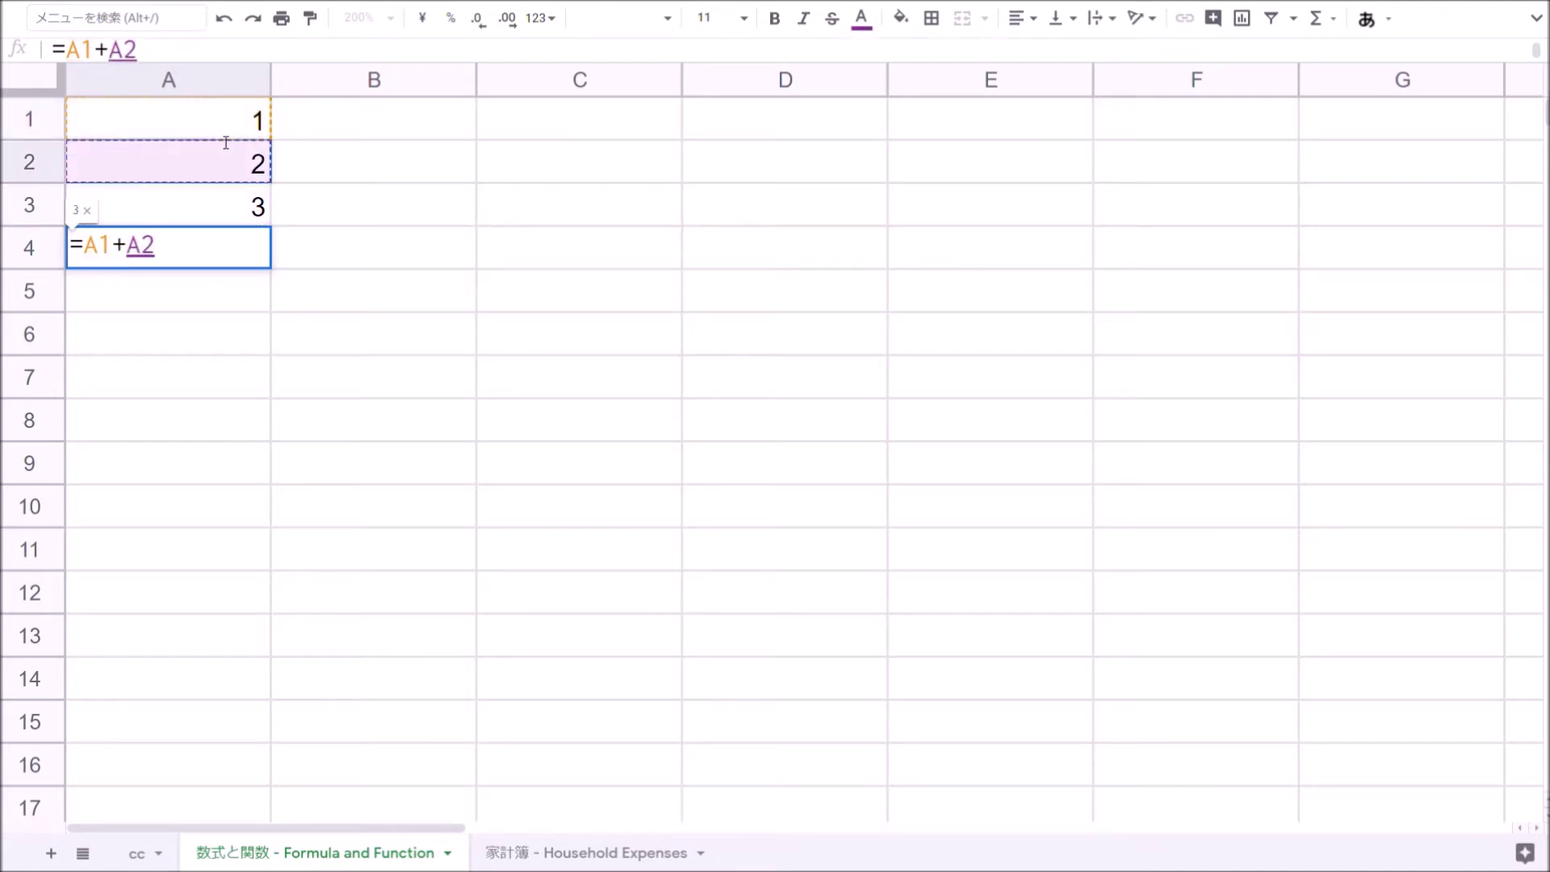
{"action": "type", "text": "+"}
{"action": "key", "text": "Up"}
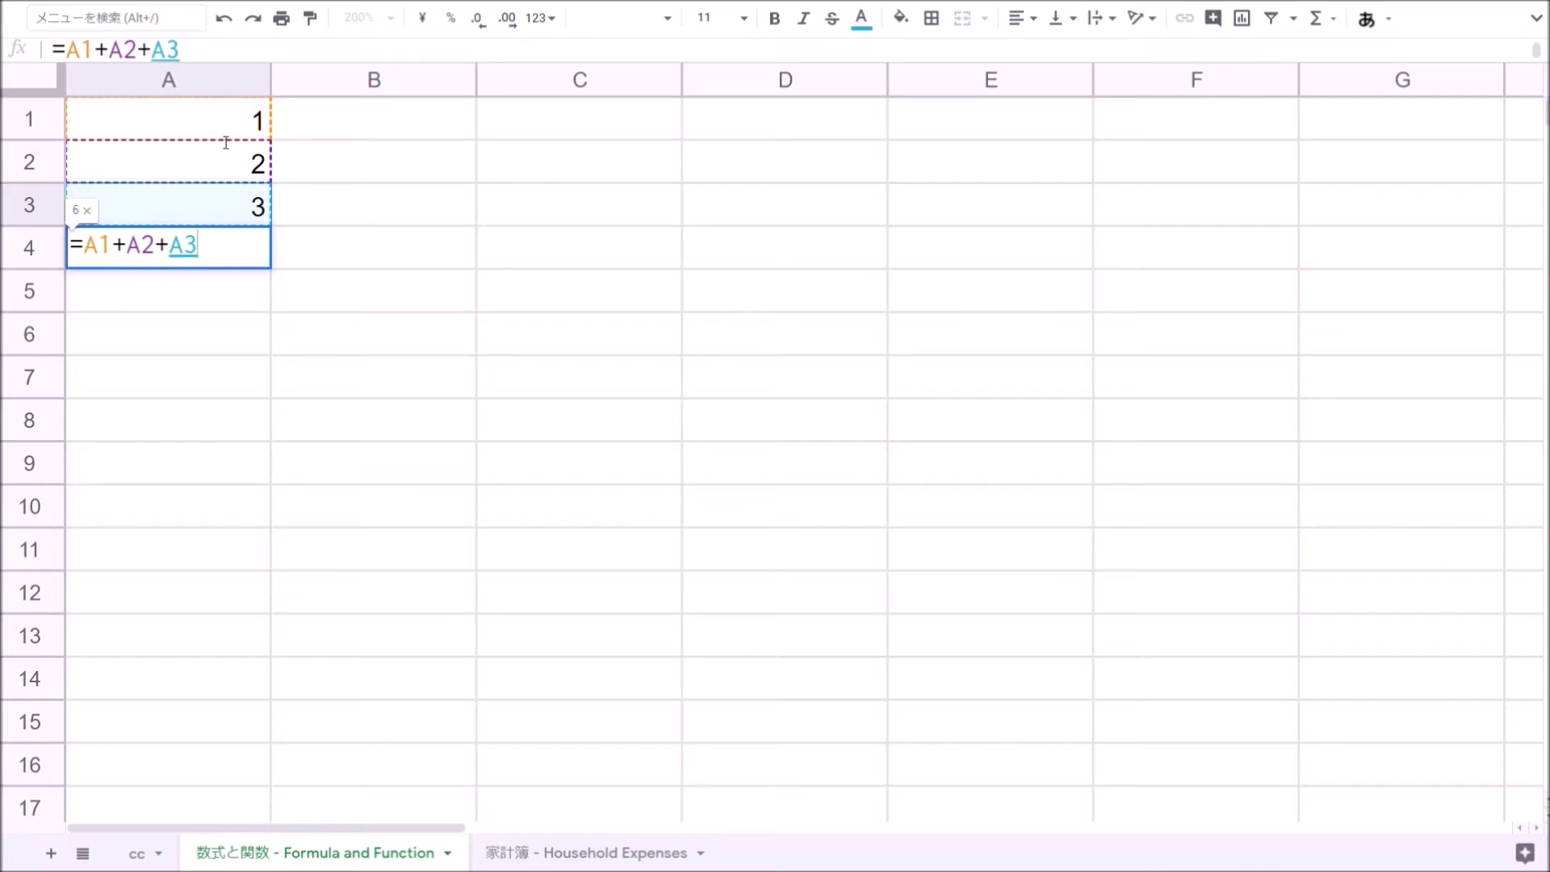
{"action": "key", "text": "Return"}
Examine the addition formula and its cell references in cell A4 without changing it
{"action": "key", "text": "Right"}
{"action": "key", "text": "Down"}
{"action": "double_click", "coordinate": [258, 255]}
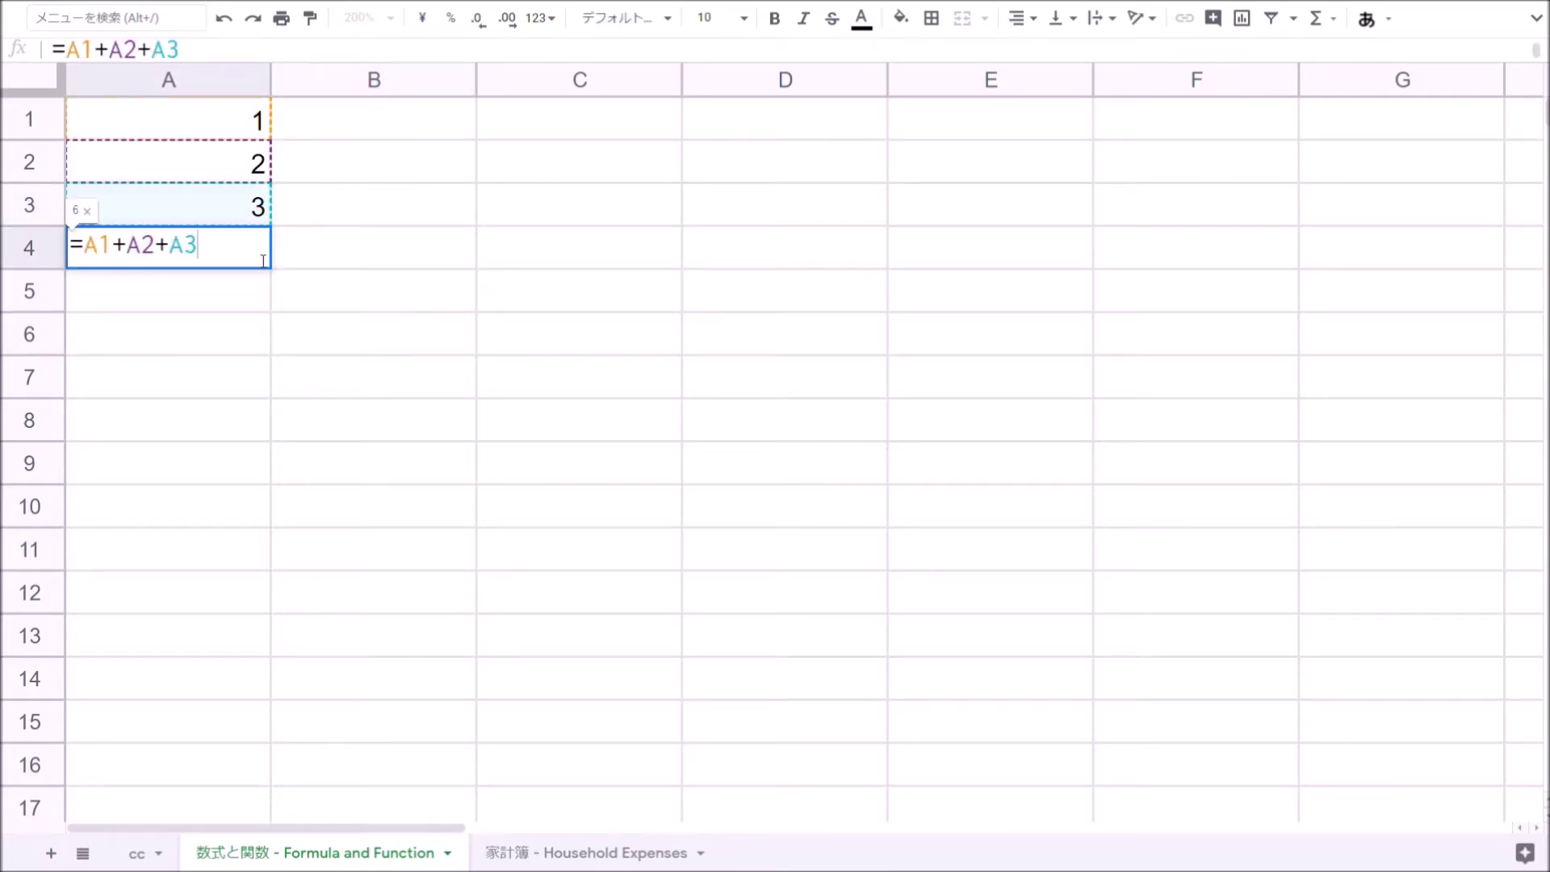
{"action": "left_click_drag", "start_coordinate": [70, 247], "coordinate": [111, 246]}
{"action": "left_click", "coordinate": [324, 259]}
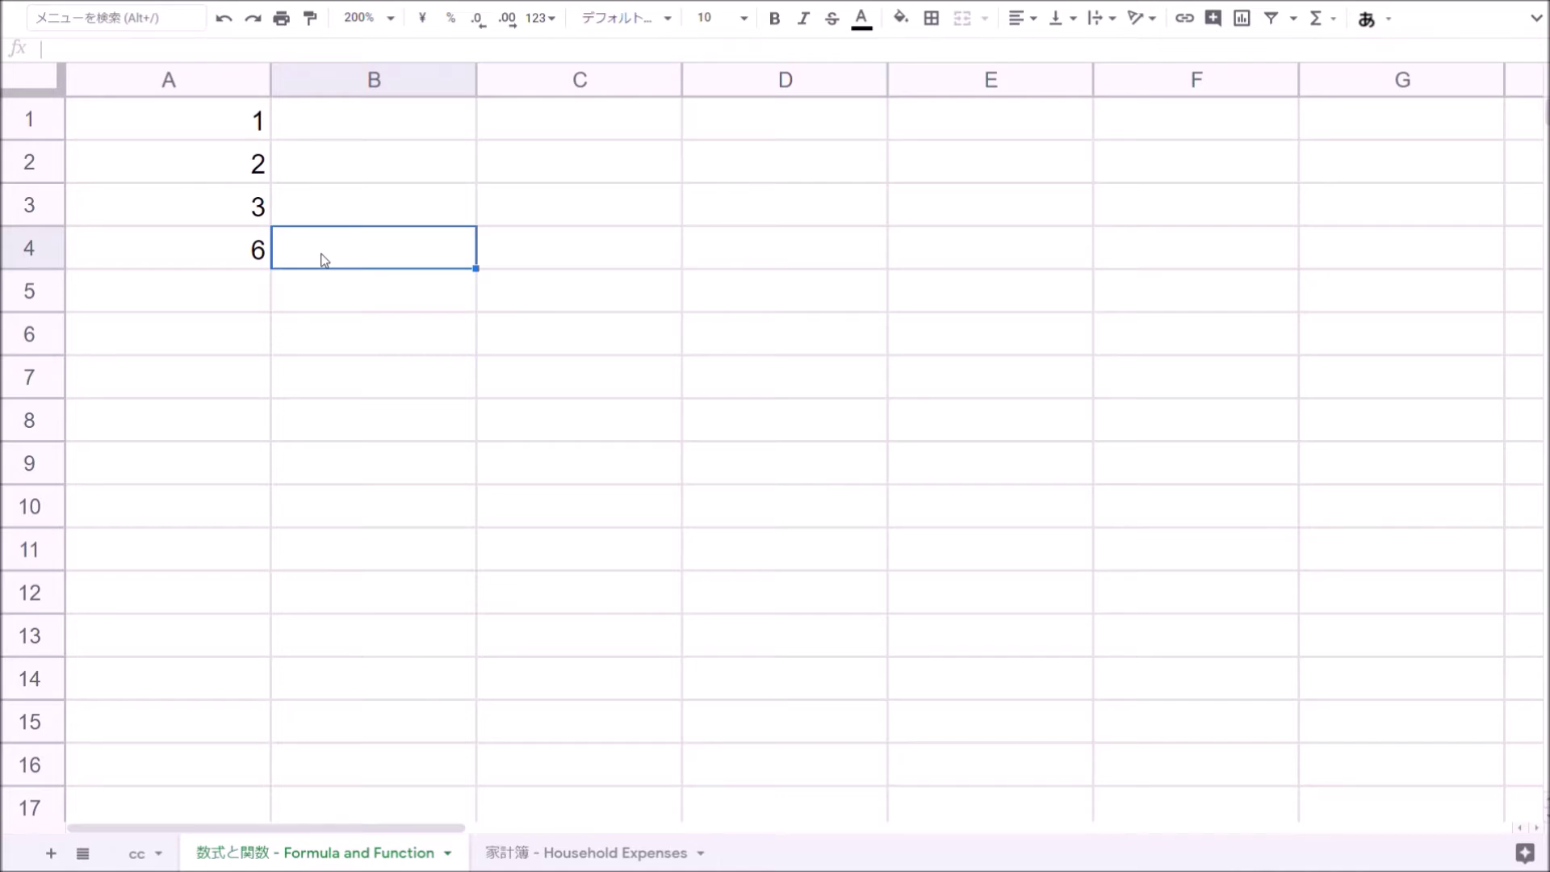
{"action": "double_click", "coordinate": [245, 248]}
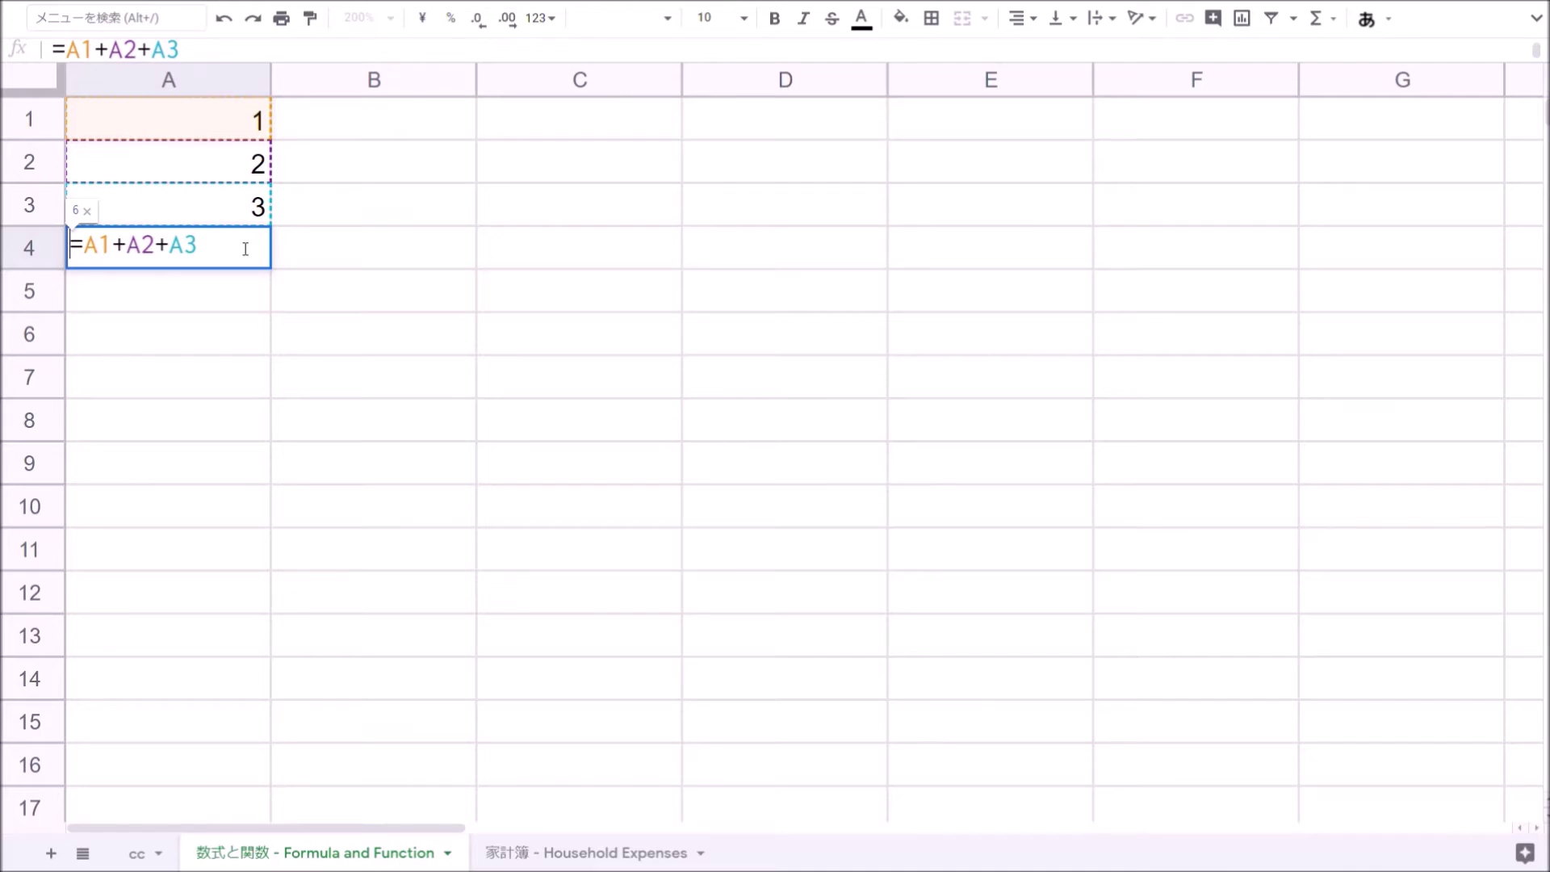
{"action": "key", "text": "Right"}
{"action": "key", "text": "Return"}
Subtract A3 from A4 in cell A5 with the formula =A4-A3
{"action": "type", "text": "=A4-"}
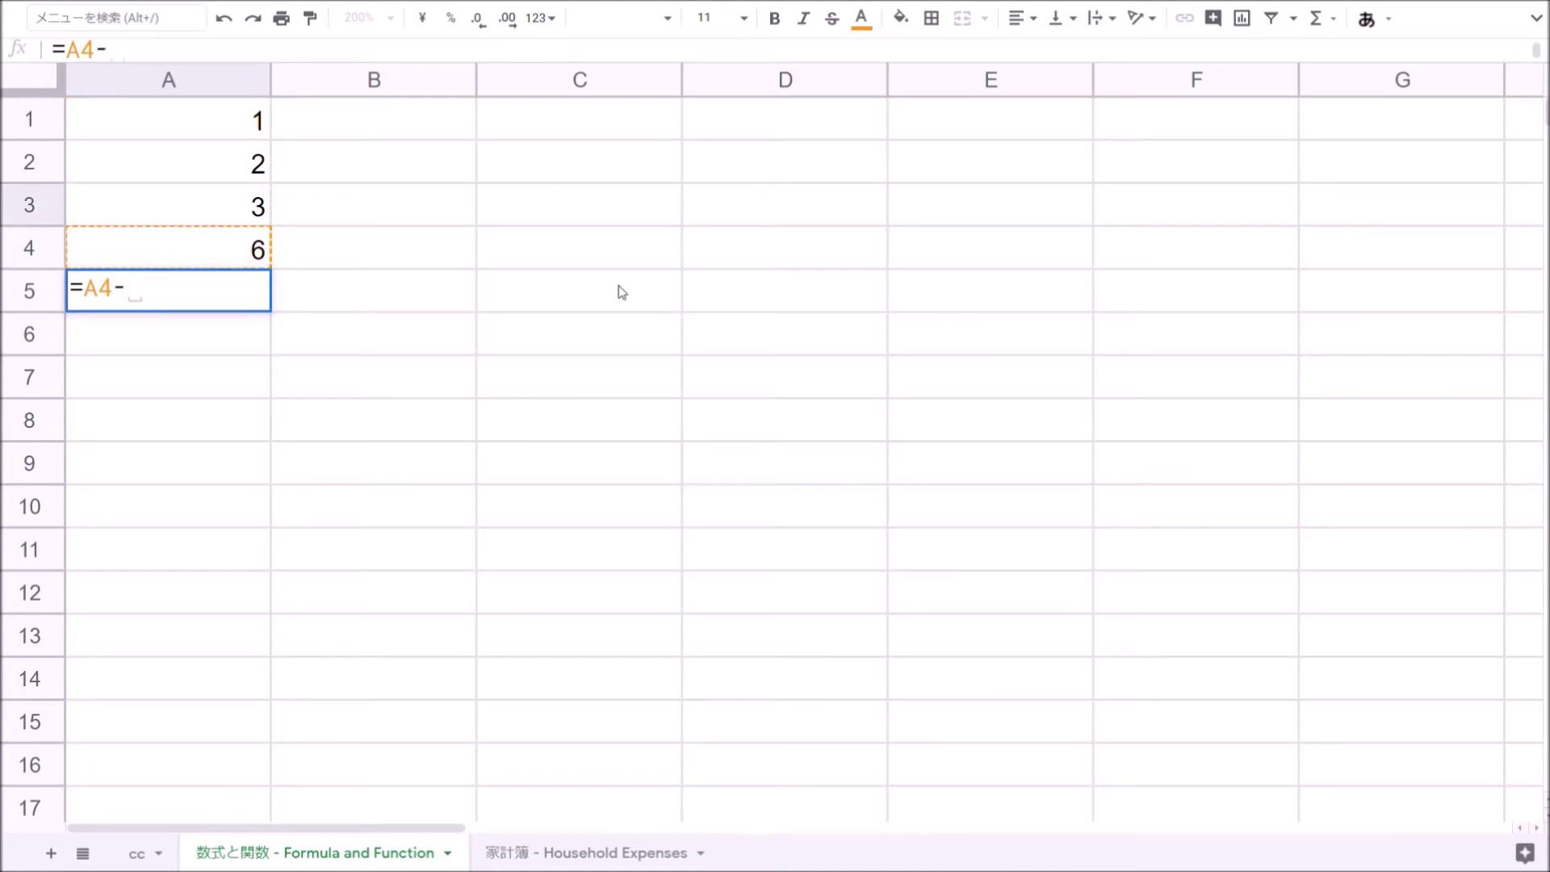
{"action": "key", "text": "Up"}
{"action": "key", "text": "Up"}
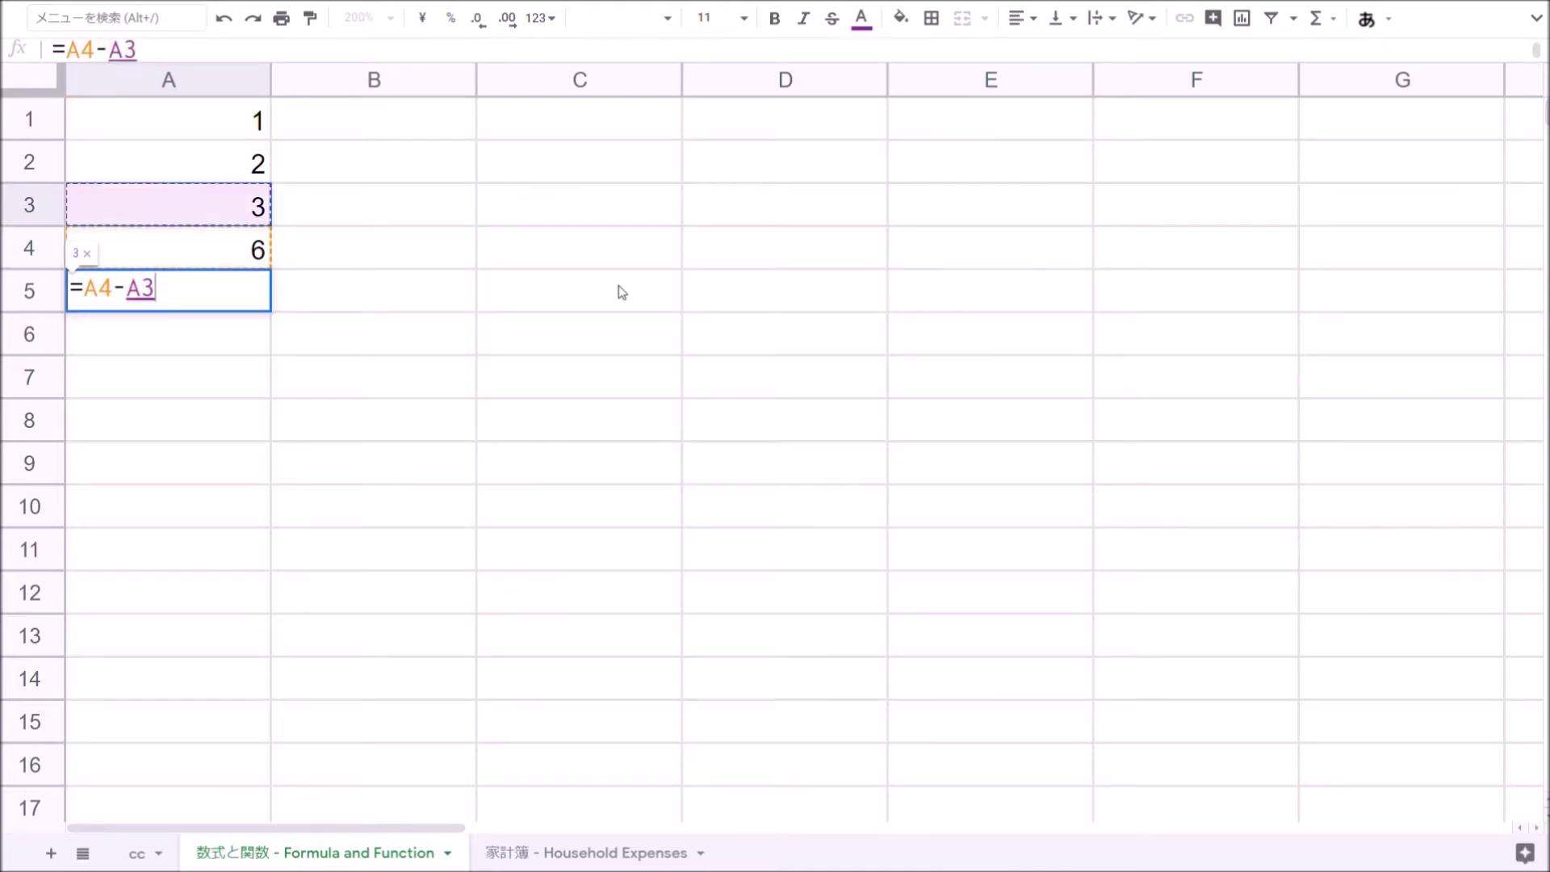
{"action": "key", "text": "Return"}
Multiply A3 by itself in cell A6 with the formula =A3*A3
{"action": "type", "text": "="}
{"action": "key", "text": "Up"}
{"action": "key", "text": "Up"}
{"action": "key", "text": "Up"}
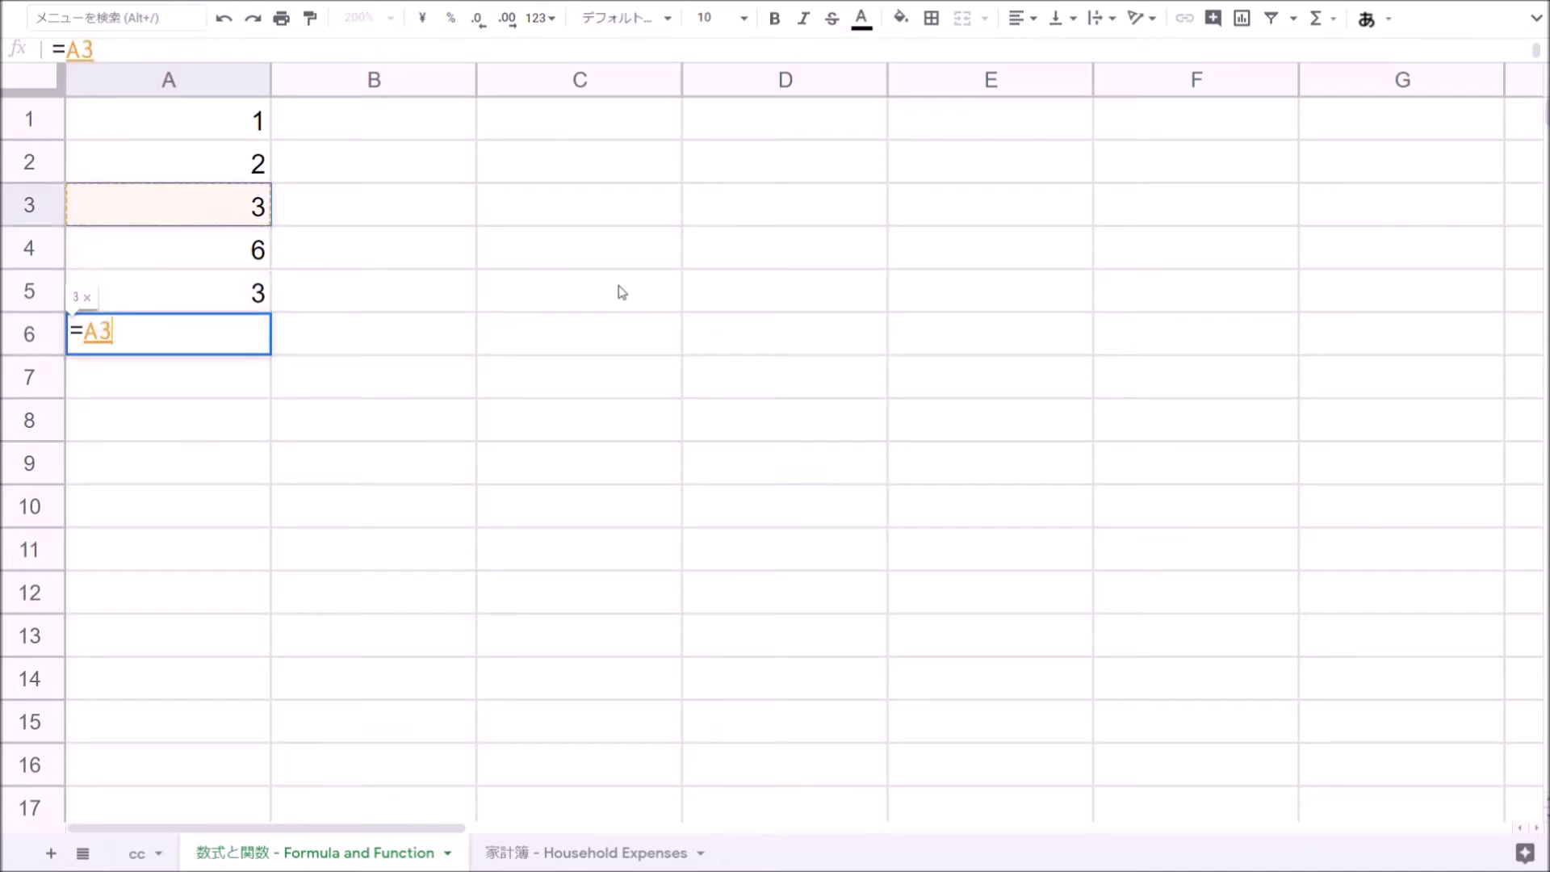
{"action": "type", "text": "*"}
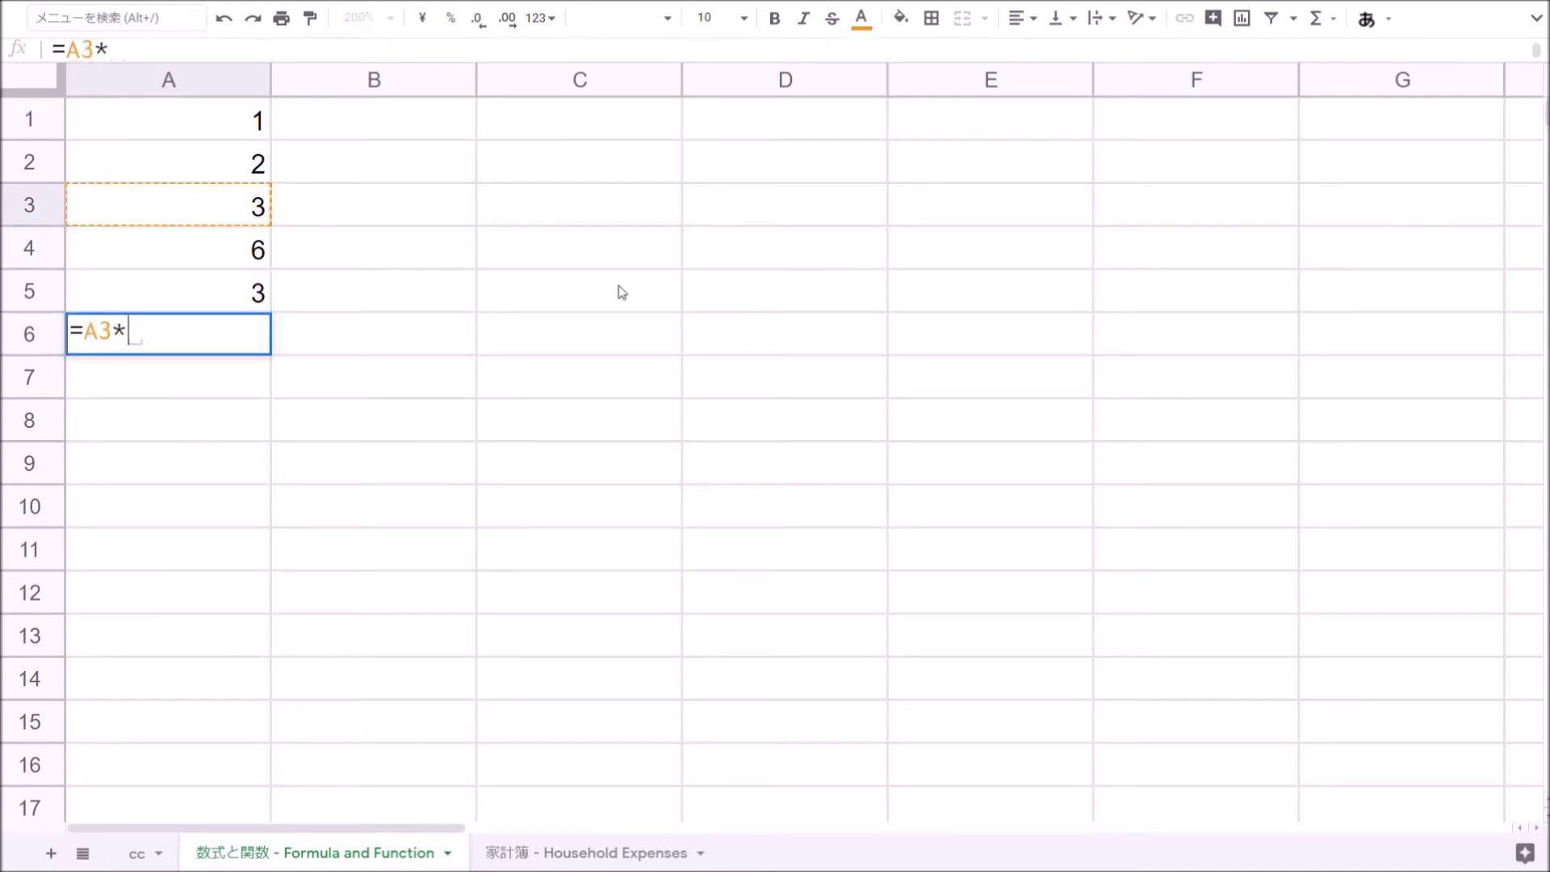
{"action": "key", "text": "Up"}
{"action": "key", "text": "Up"}
{"action": "key", "text": "Up"}
{"action": "key", "text": "Return"}
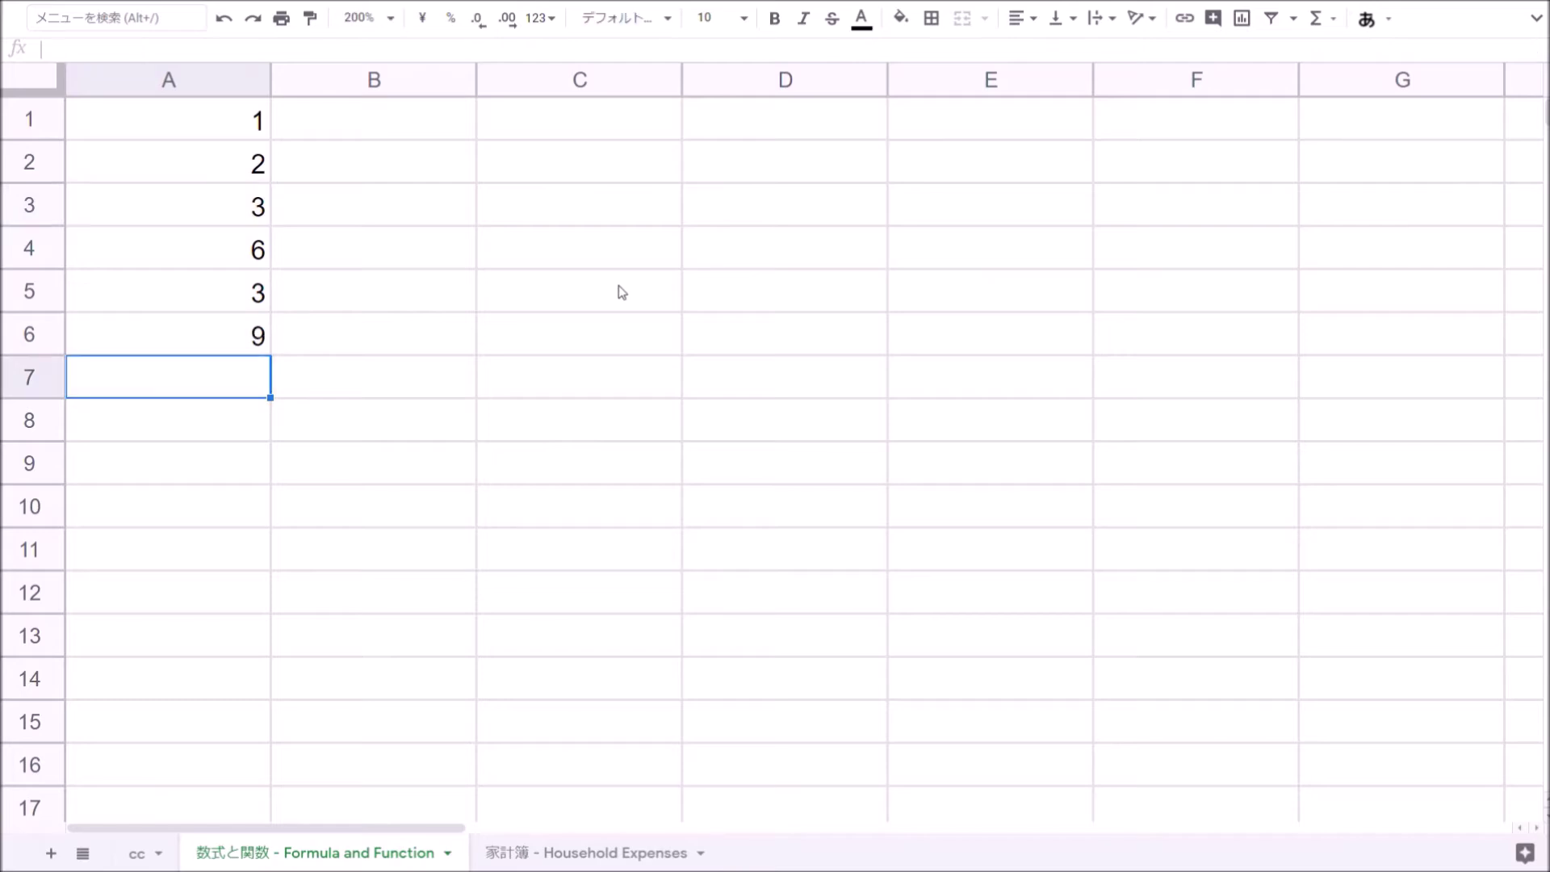
Divide A6 by A5 in cell A7 with the formula =A6/A5
{"action": "type", "text": "="}
{"action": "key", "text": "Up"}
{"action": "type", "text": "/"}
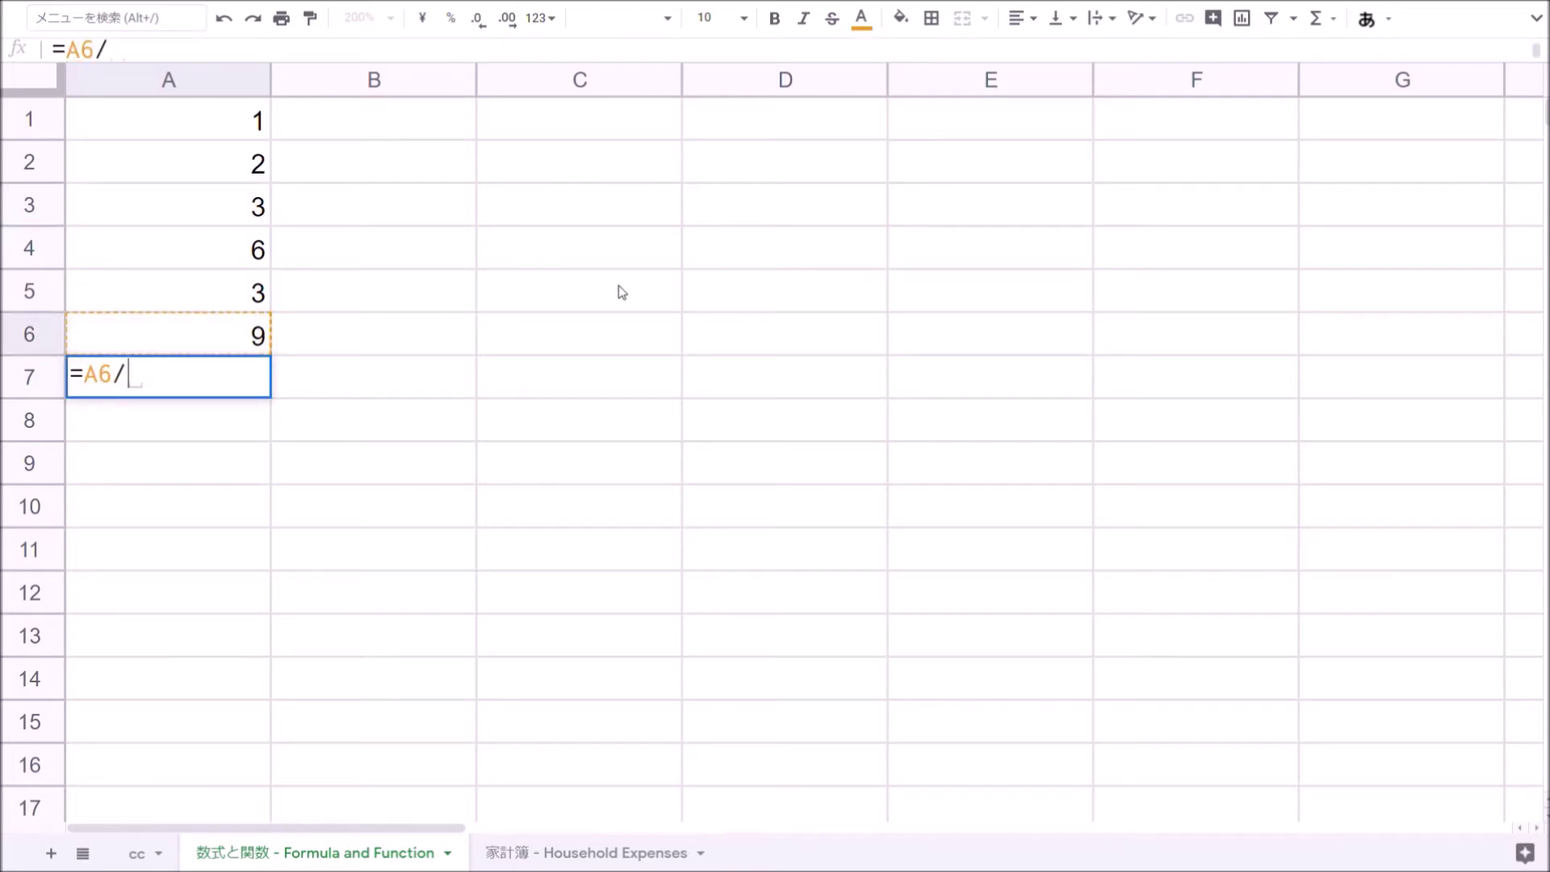
{"action": "key", "text": "Up"}
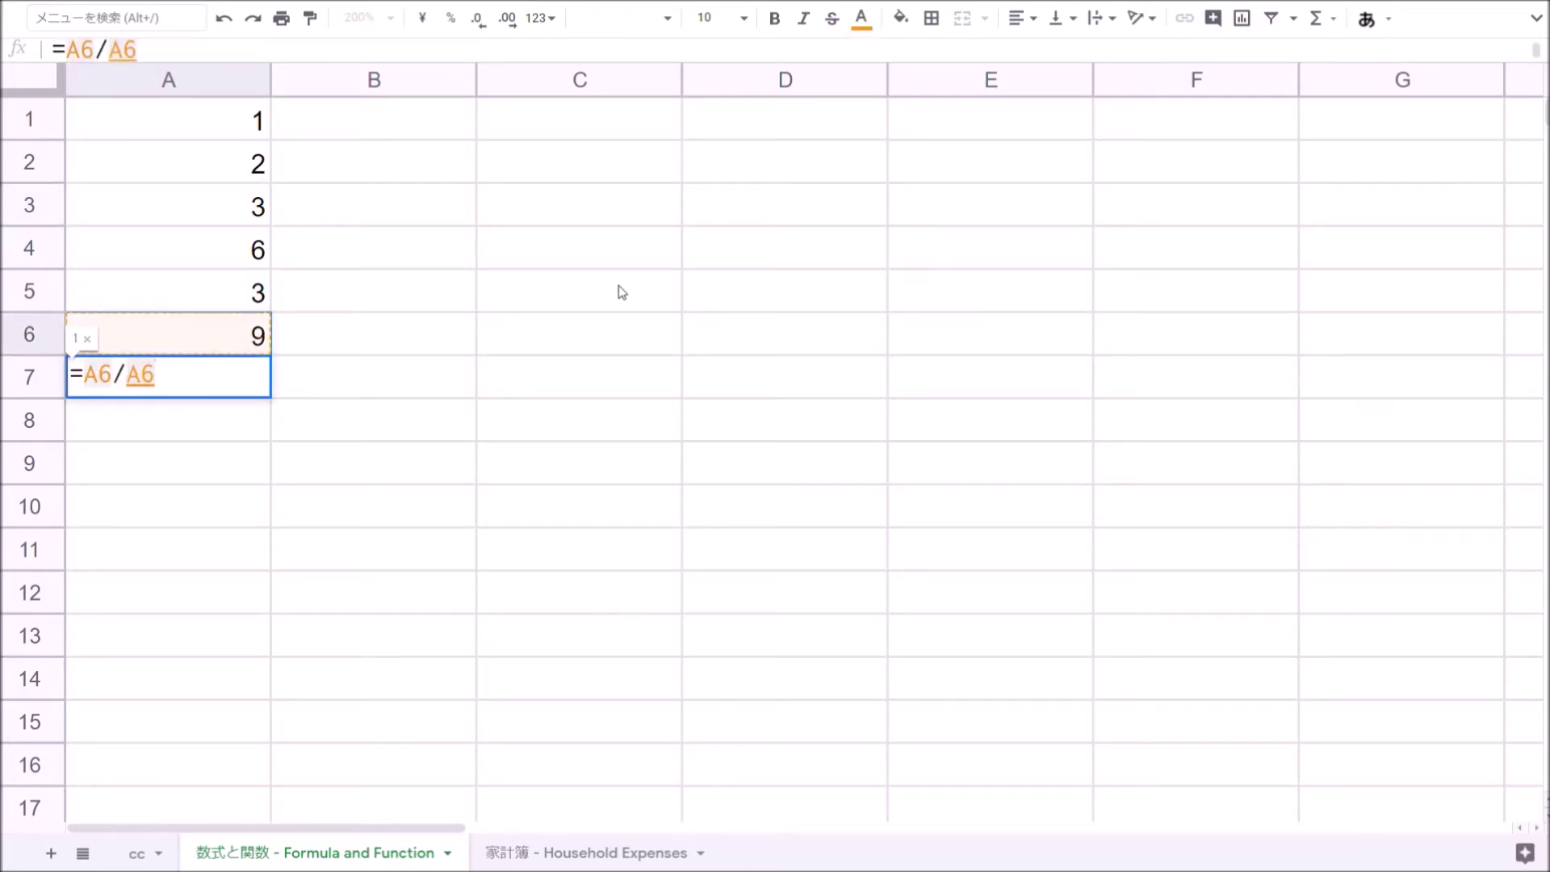
{"action": "key", "text": "Up"}
{"action": "key", "text": "Return"}
Enter the formula =2+6*3 in cell C3
{"action": "left_click", "coordinate": [597, 161]}
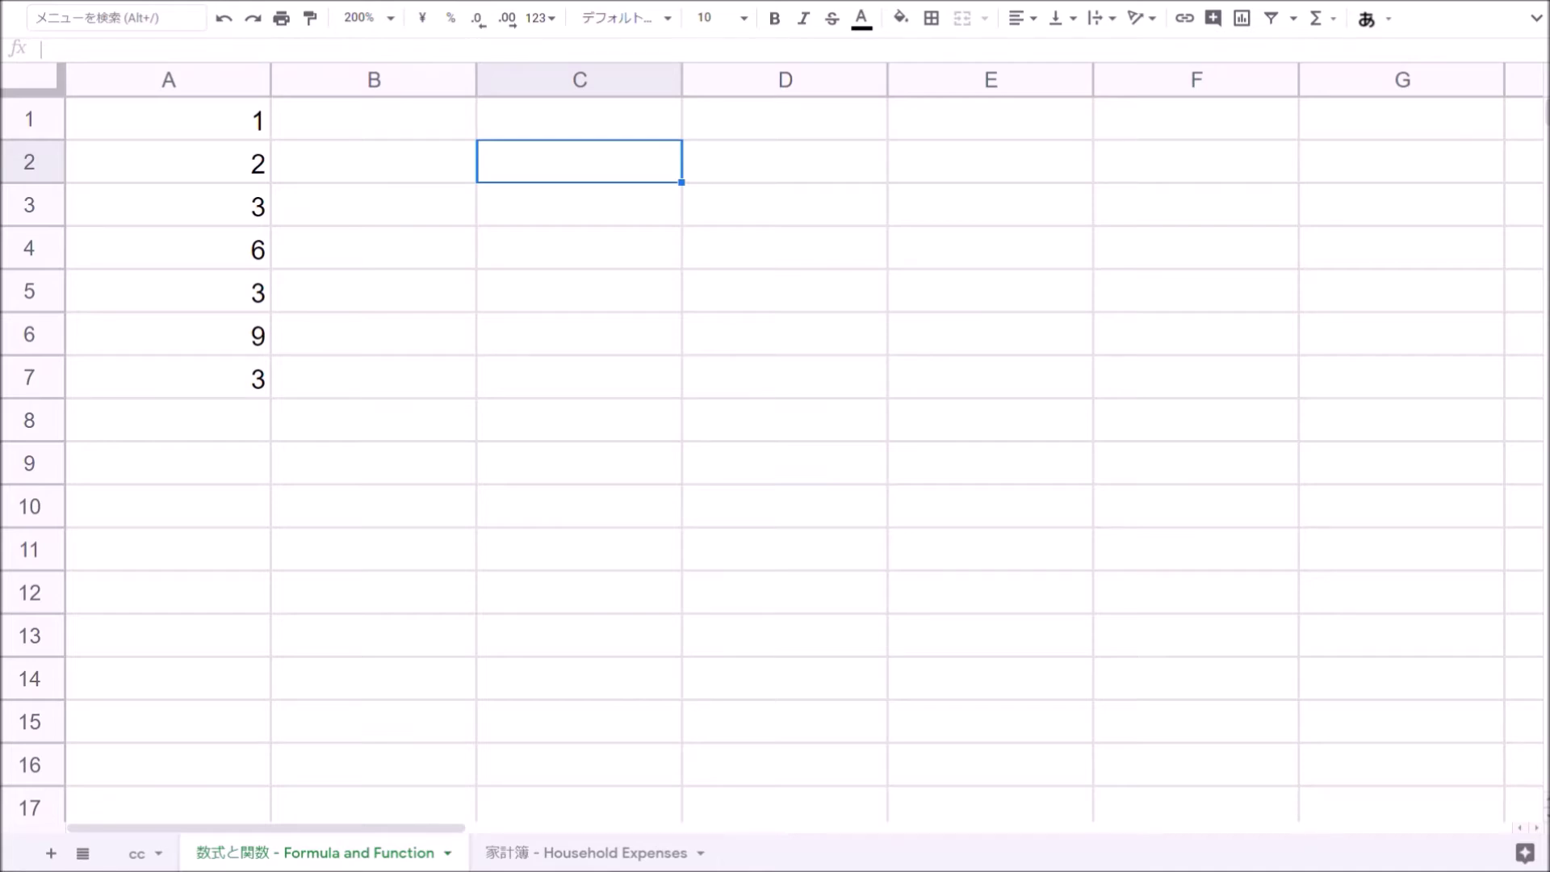
{"action": "key", "text": "Down"}
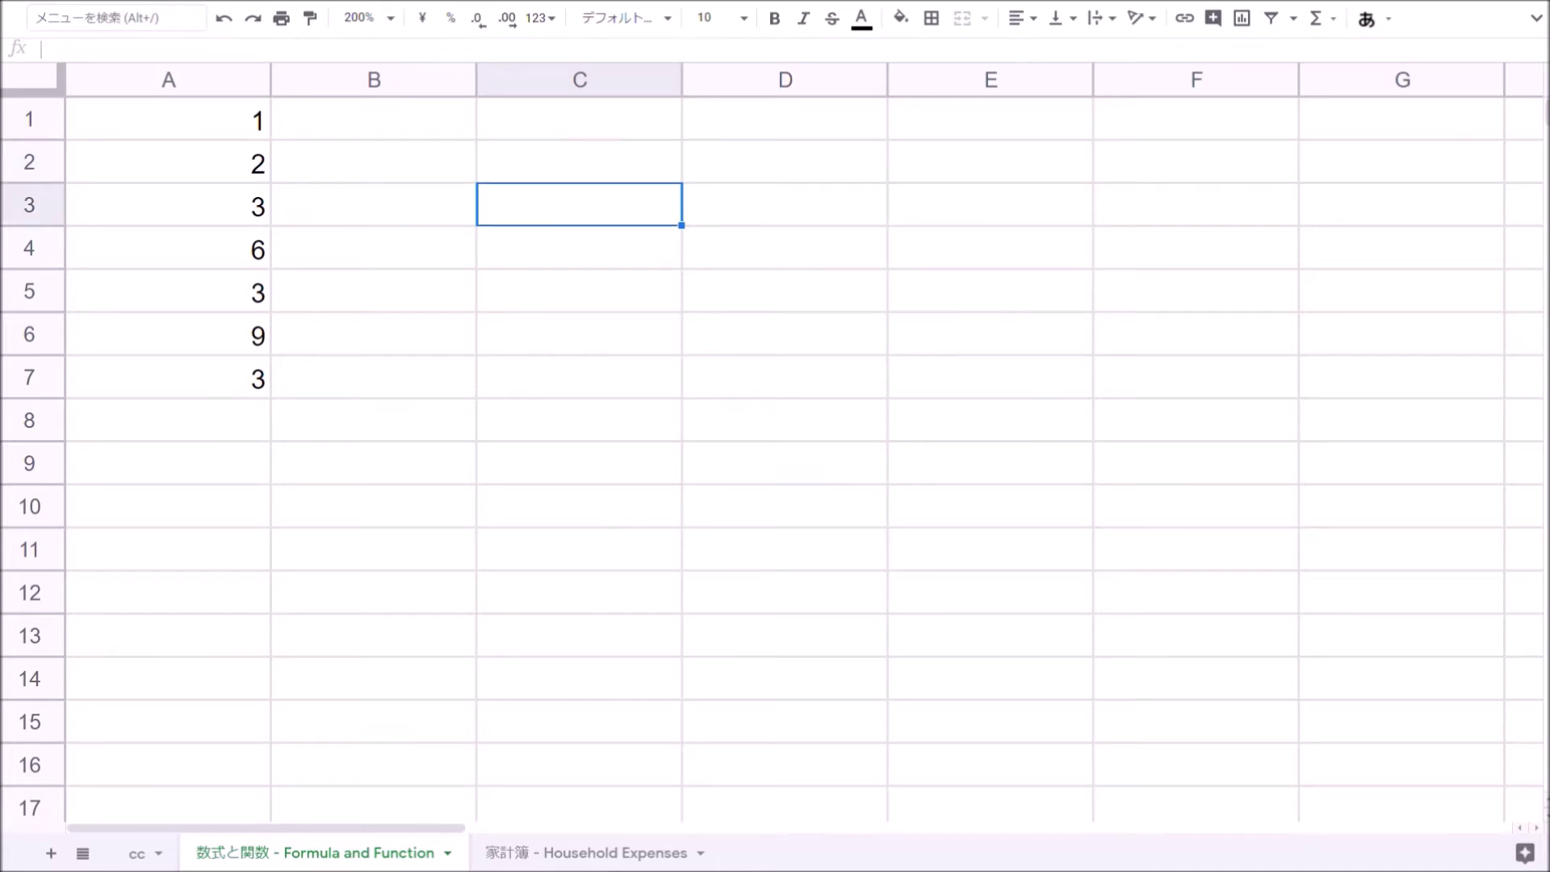
{"action": "type", "text": "="}
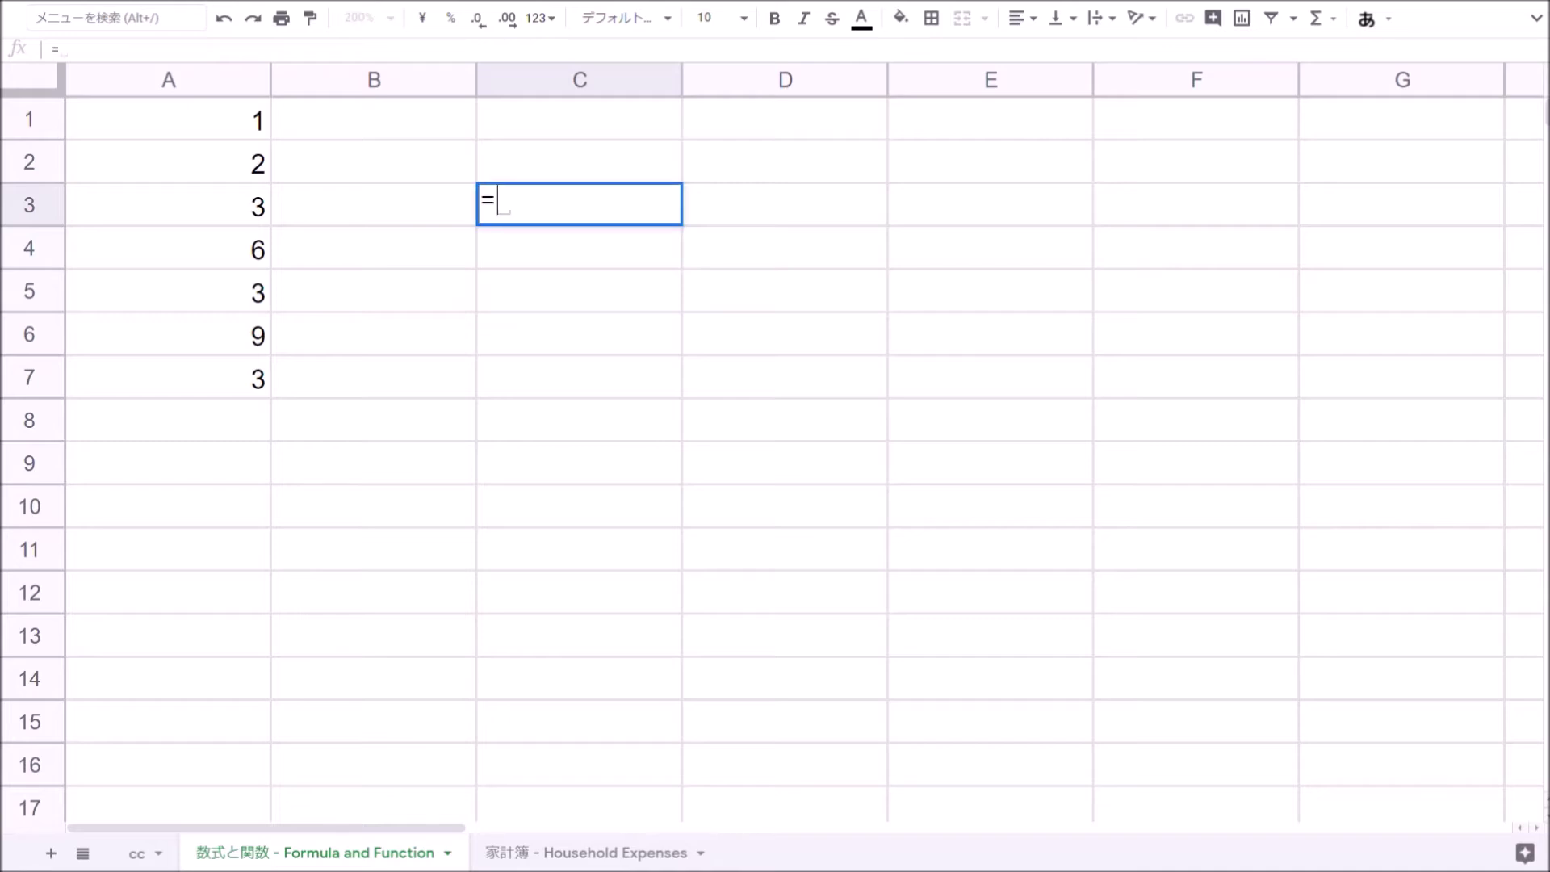
{"action": "type", "text": "2+6"}
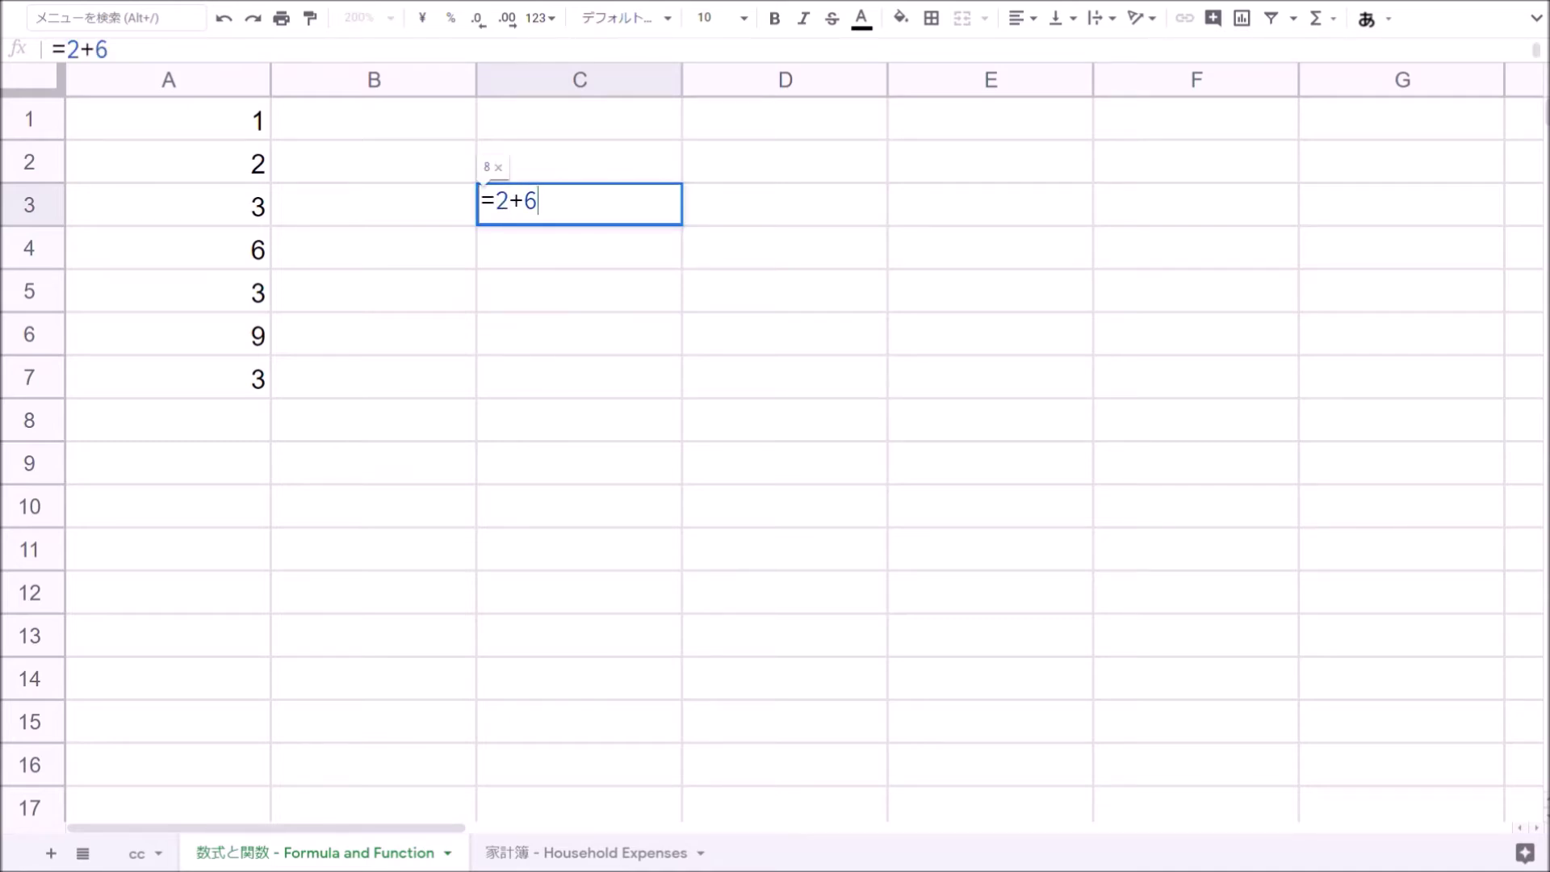
{"action": "type", "text": "*3"}
{"action": "key", "text": "Return"}
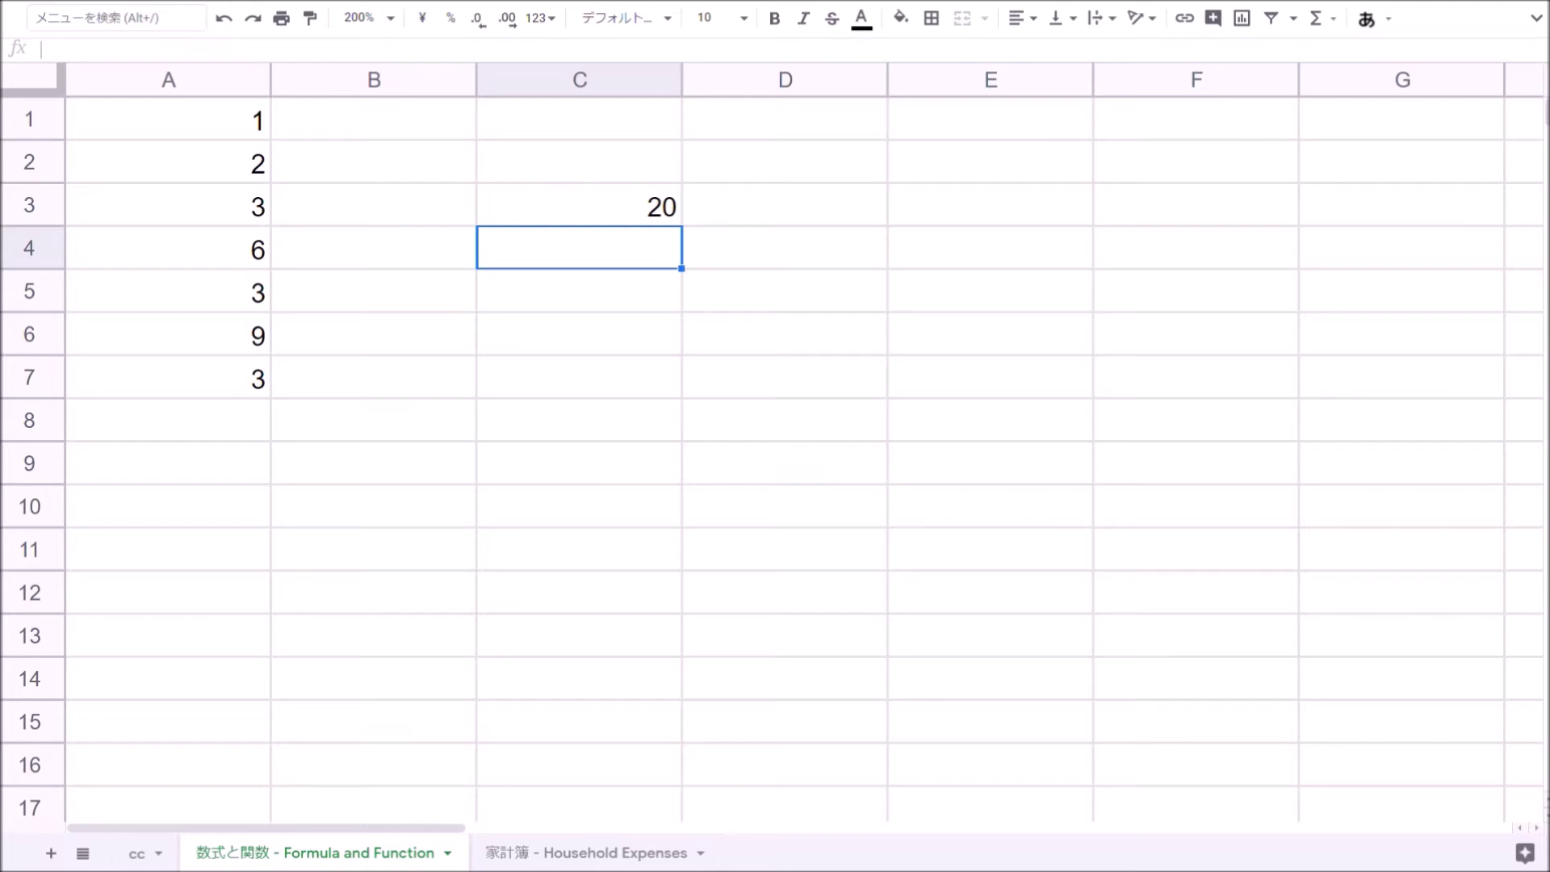
Enter the formula =(2+6)*3 in cell C4 so that the addition is calculated first
{"action": "type", "text": "="}
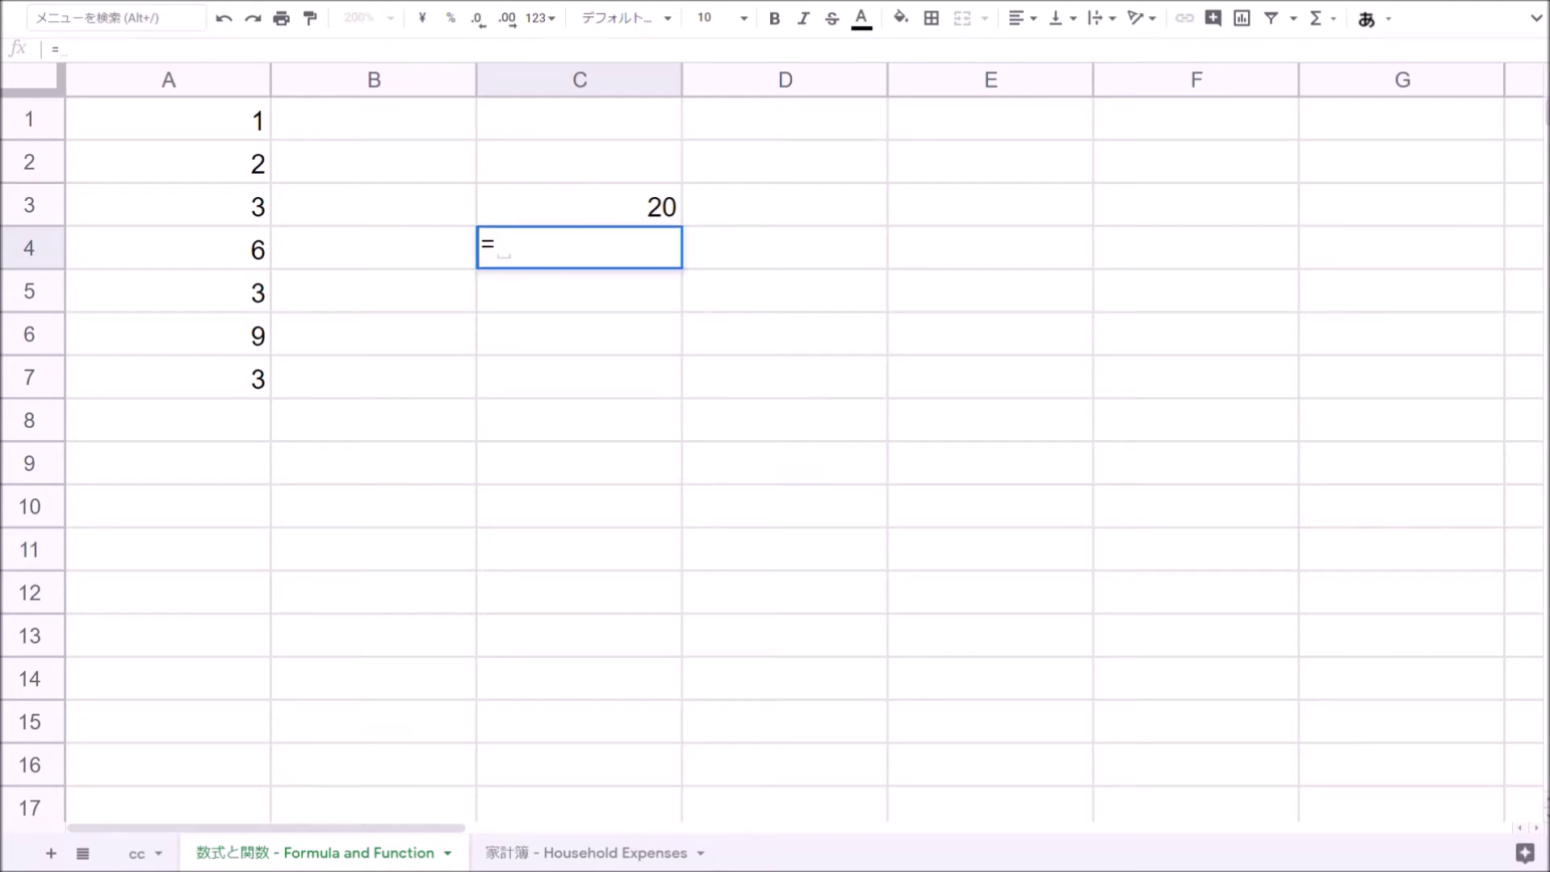
{"action": "type", "text": "(2+6)"}
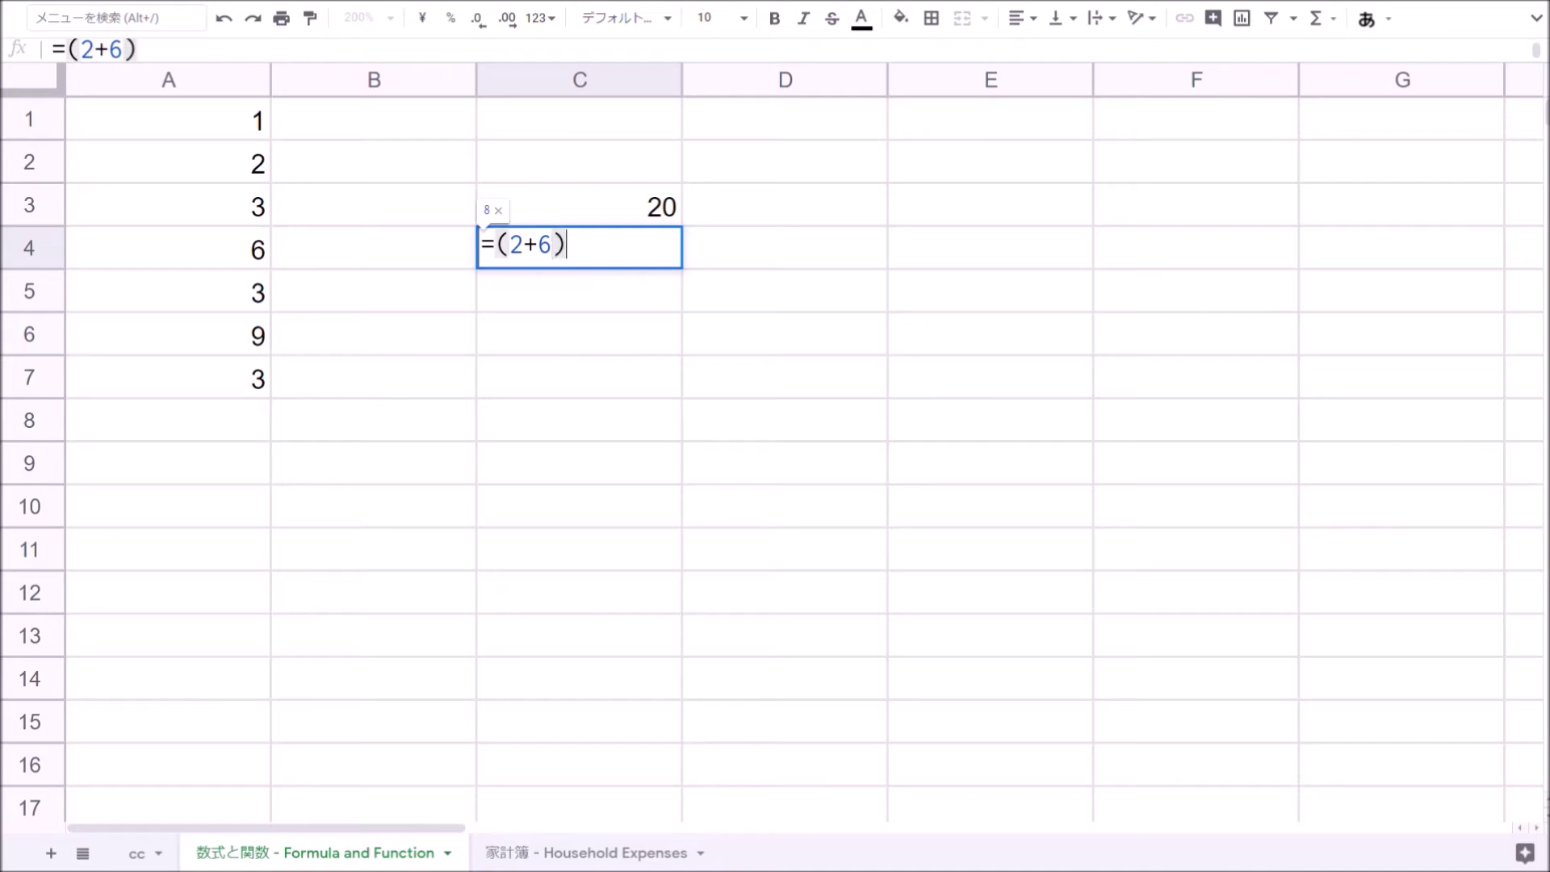
{"action": "type", "text": "*3"}
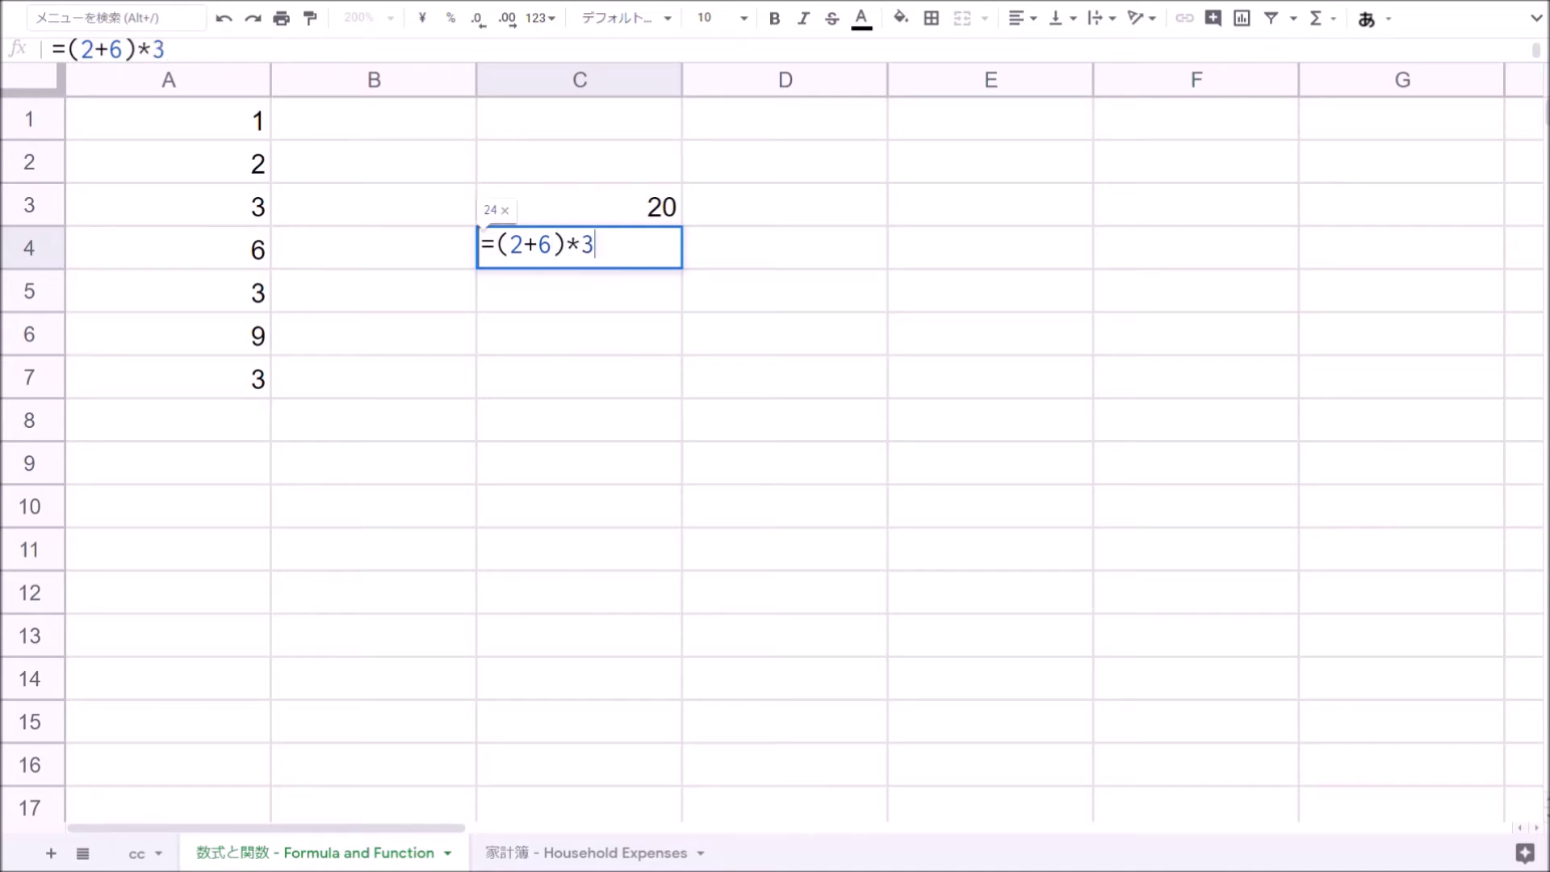
{"action": "key", "text": "Return"}
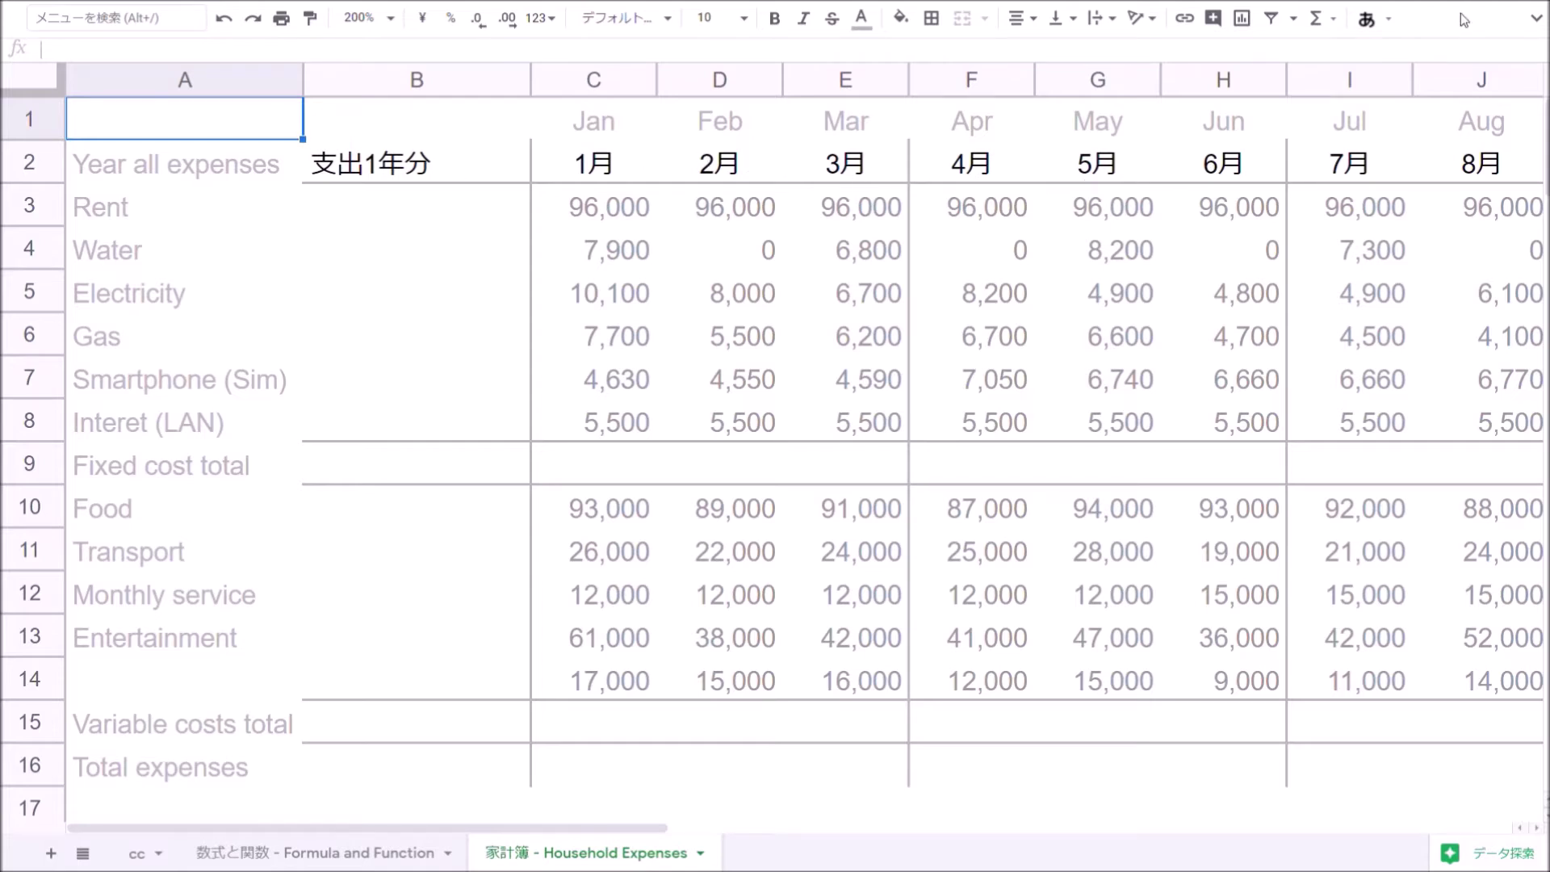
Label the Rent and Water rows of the household expenses sheet 家賃 and 水道 in cells B3 and B4
{"action": "key", "text": "Right"}
{"action": "key", "text": "Down"}
{"action": "key", "text": "Down"}
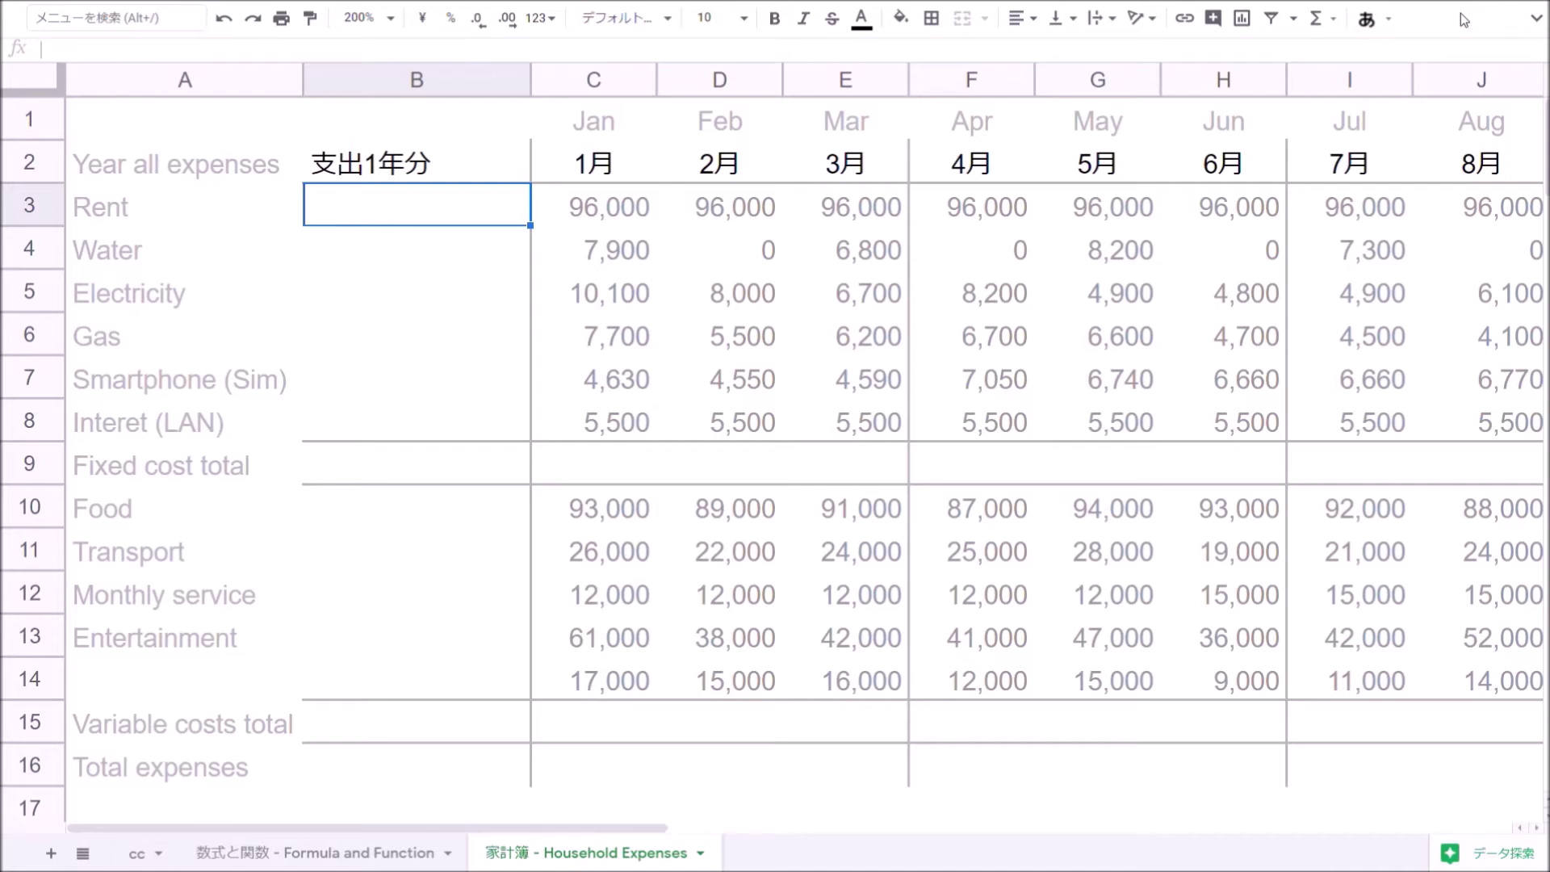
{"action": "type", "text": "yachin"}
{"action": "key", "text": "space"}
{"action": "key", "text": "Return"}
{"action": "key", "text": "Return"}
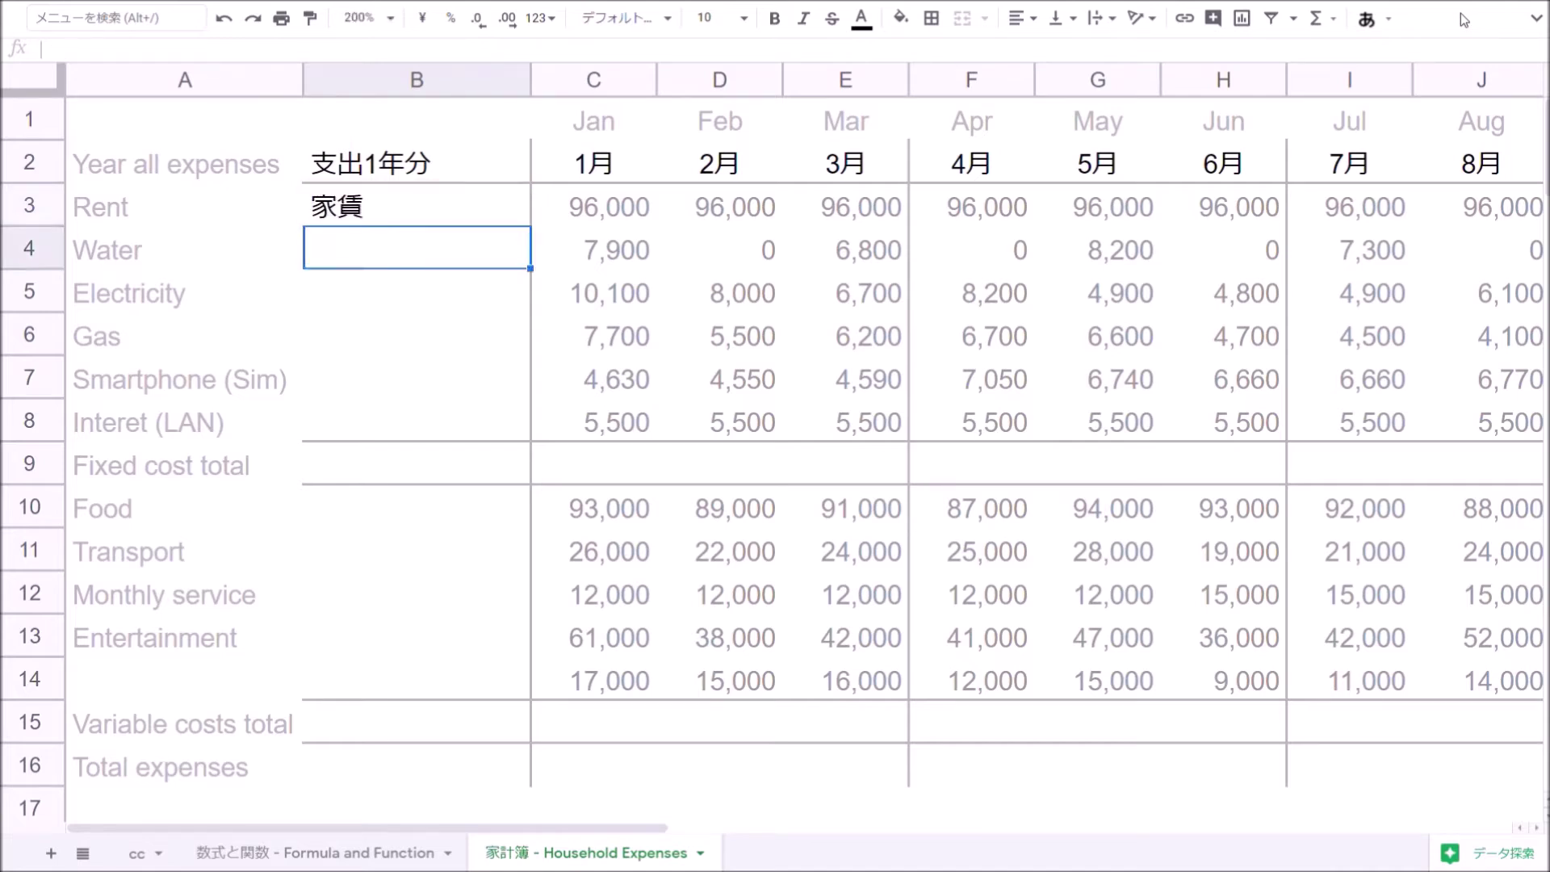
{"action": "type", "text": "suidou"}
{"action": "key", "text": "space"}
{"action": "key", "text": "Return"}
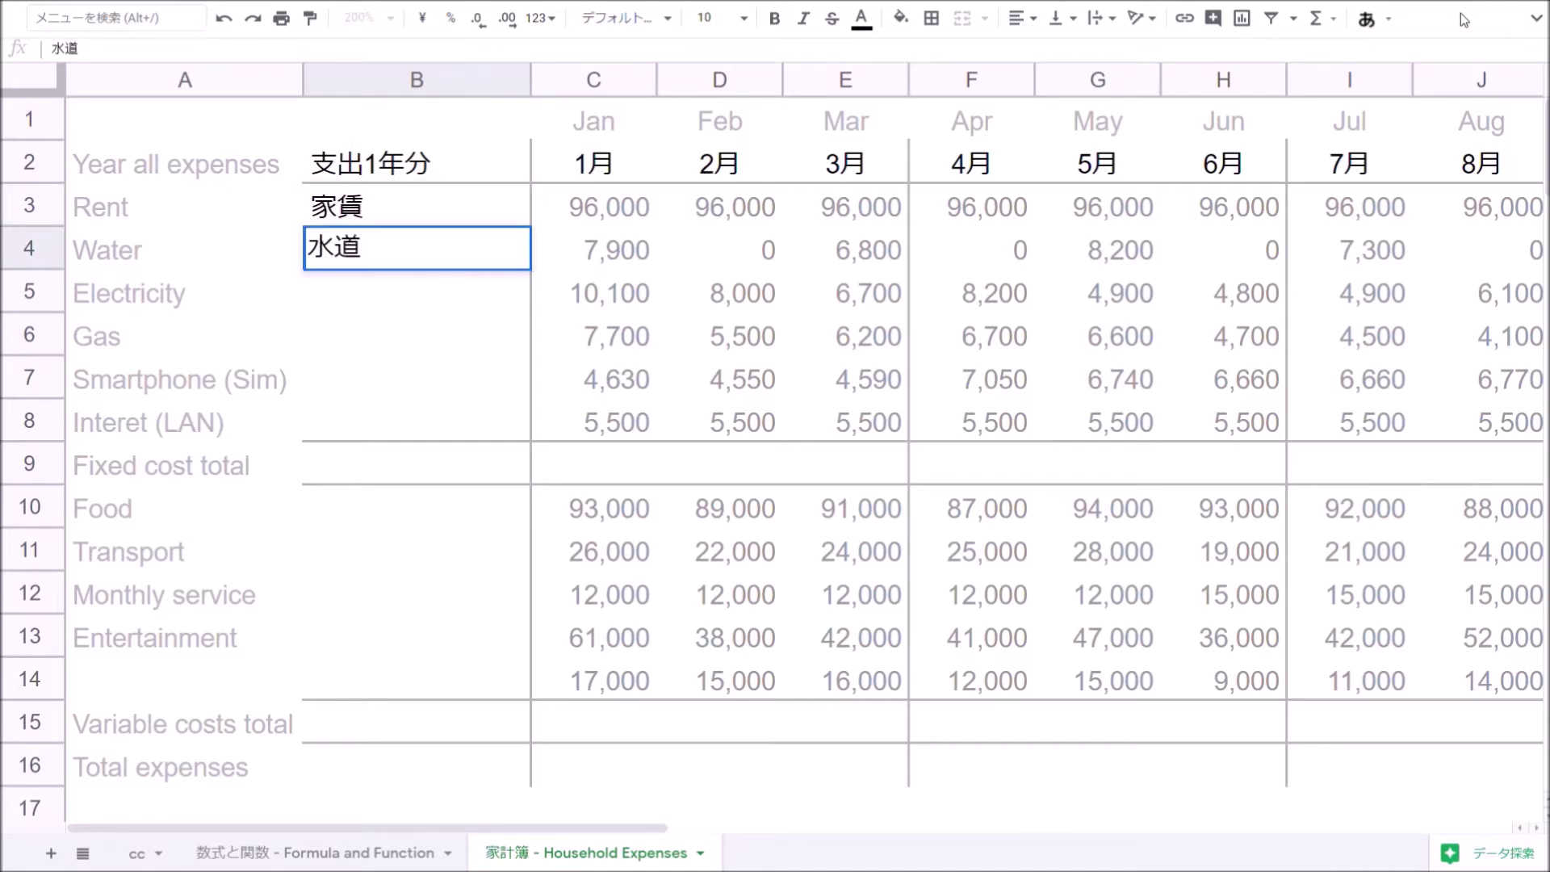
{"action": "key", "text": "Return"}
Label the Electricity and Gas rows 電気 and ガス in cells B5 and B6
{"action": "type", "text": "denki"}
{"action": "key", "text": "space"}
{"action": "key", "text": "Return"}
{"action": "key", "text": "Return"}
{"action": "type", "text": "ga"}
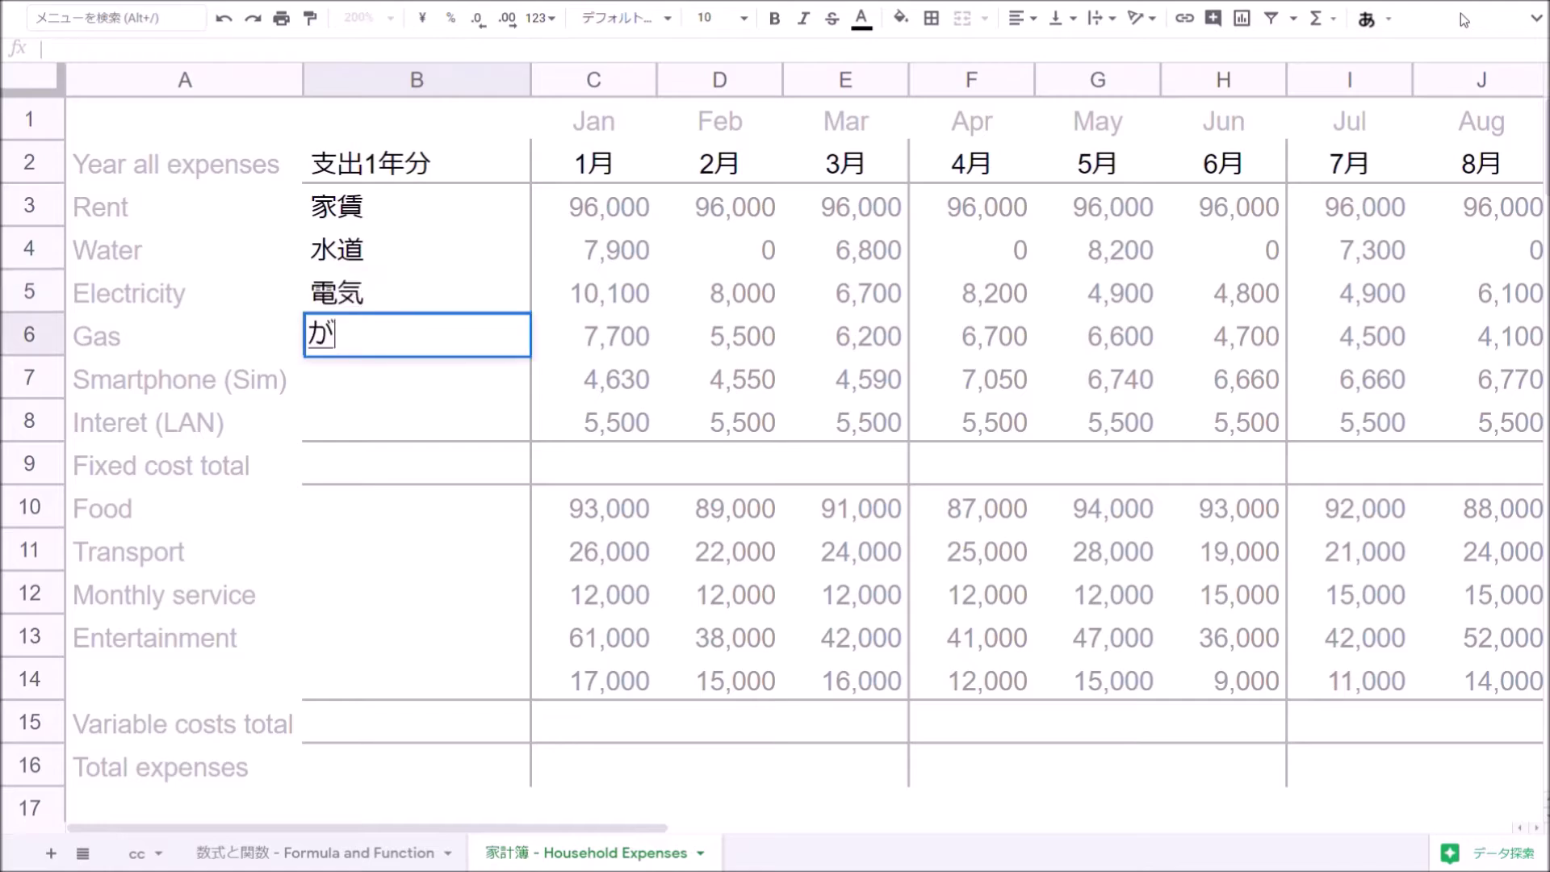
{"action": "type", "text": "su"}
{"action": "key", "text": "space"}
{"action": "key", "text": "Return"}
{"action": "key", "text": "Return"}
Label the smartphone and internet rows スマホ（sim) and ネット（LAN) in cells B7 and B8
{"action": "type", "text": "ho"}
{"action": "key", "text": "space"}
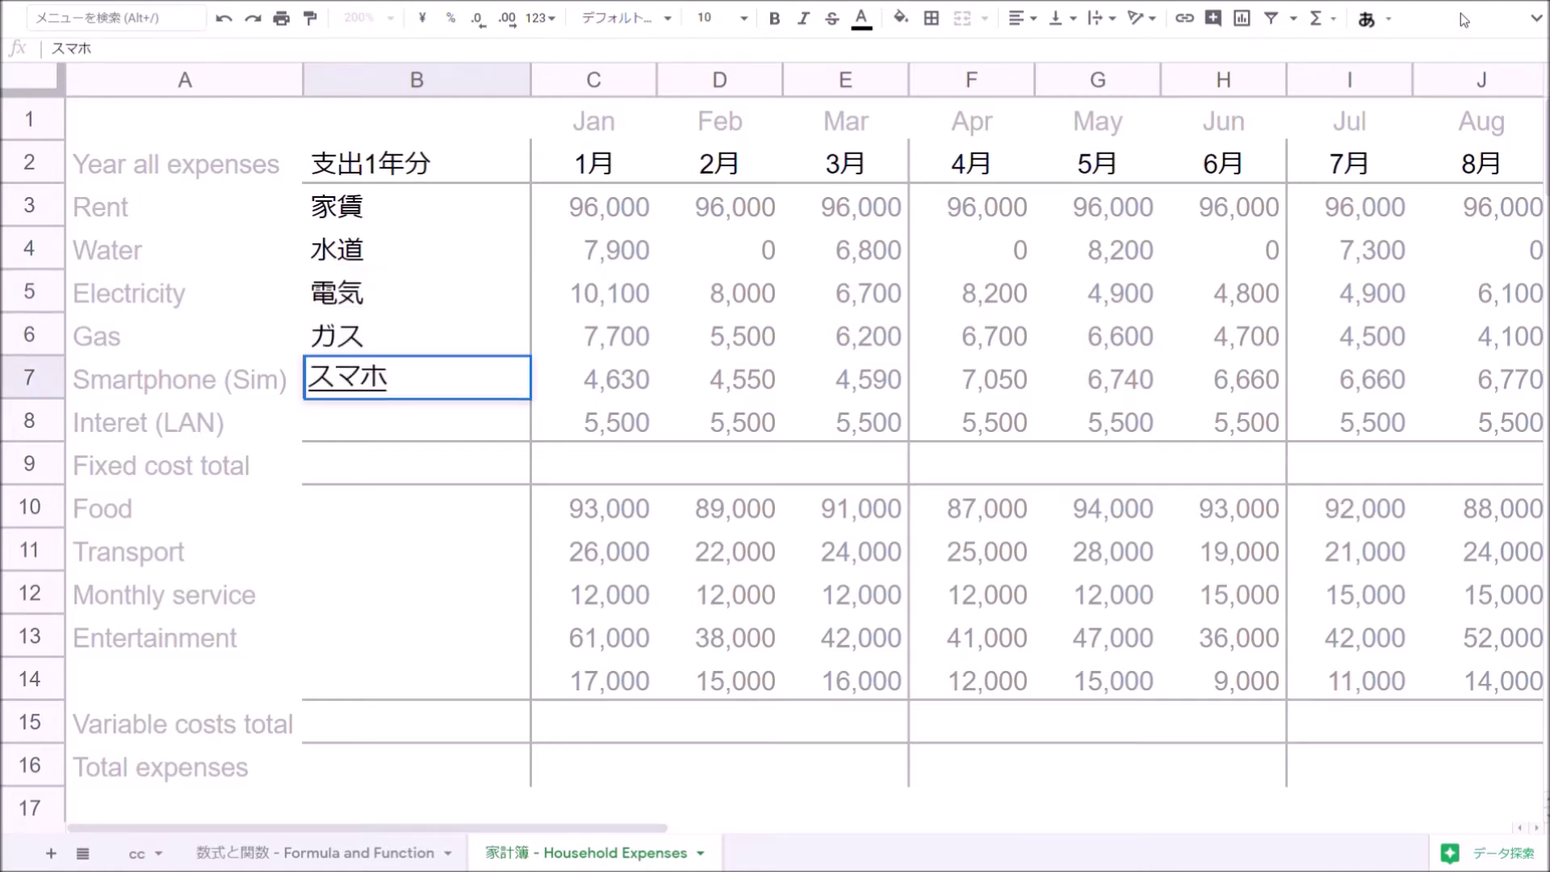
{"action": "type", "text": "(sim)"}
{"action": "key", "text": "Return"}
{"action": "key", "text": "Return"}
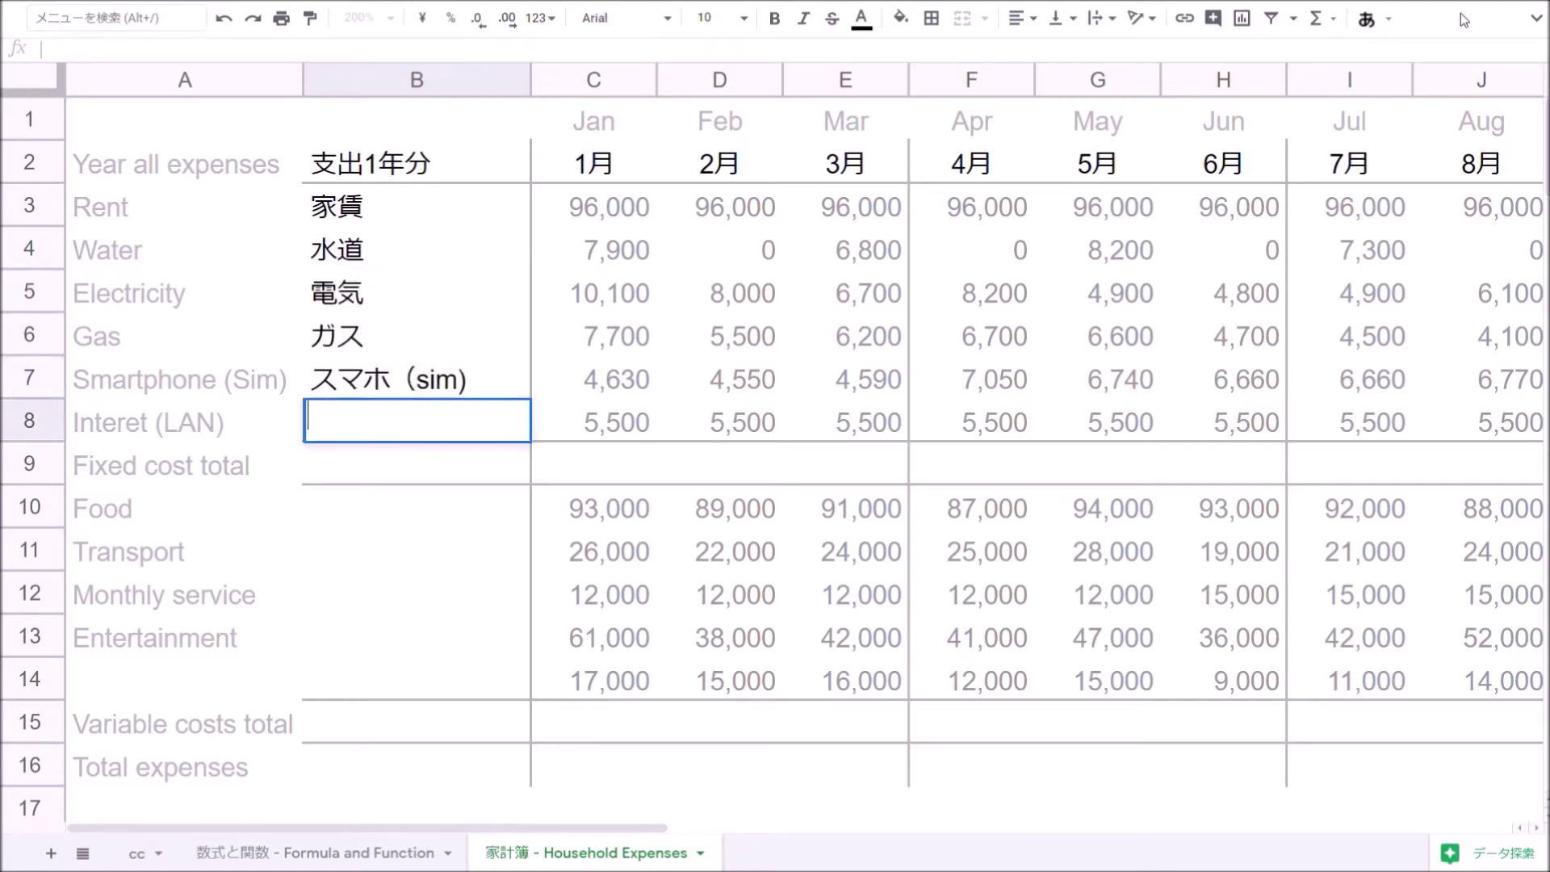
{"action": "type", "text": "netto"}
{"action": "key", "text": "space"}
{"action": "type", "text": "(LAN)"}
{"action": "key", "text": "Return"}
{"action": "key", "text": "Return"}
Label the Food and Transport rows 食費 and 交通費 in cells B10 and B11
{"action": "key", "text": "Down"}
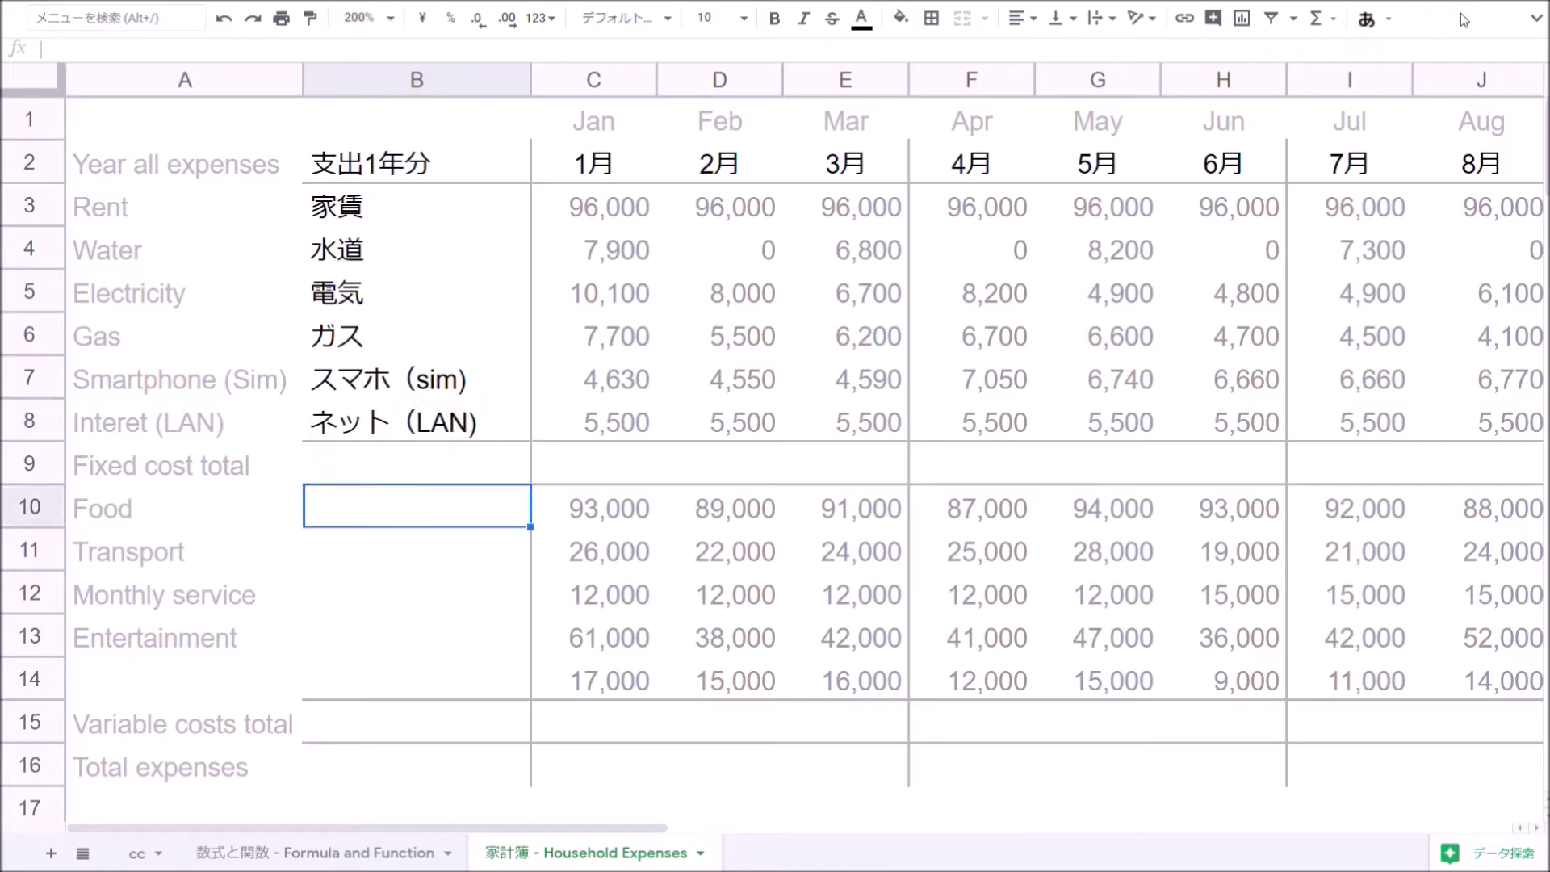
{"action": "type", "text": "shokuhi"}
{"action": "key", "text": "space"}
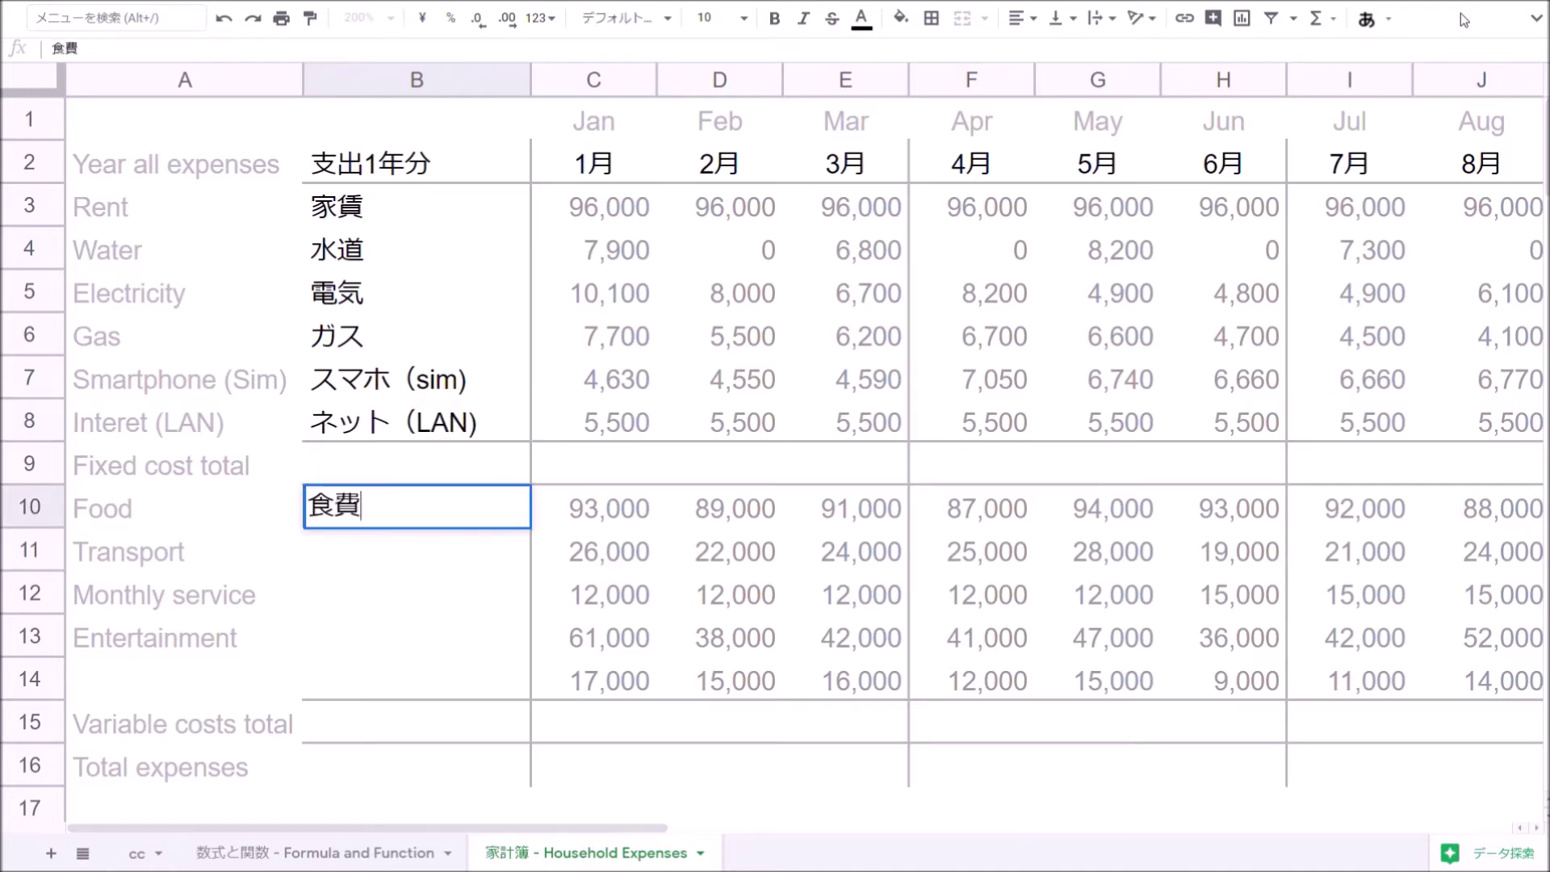
{"action": "key", "text": "Return"}
{"action": "key", "text": "Return"}
{"action": "type", "text": "koutsuuhi"}
{"action": "key", "text": "space"}
{"action": "key", "text": "Return"}
{"action": "key", "text": "Return"}
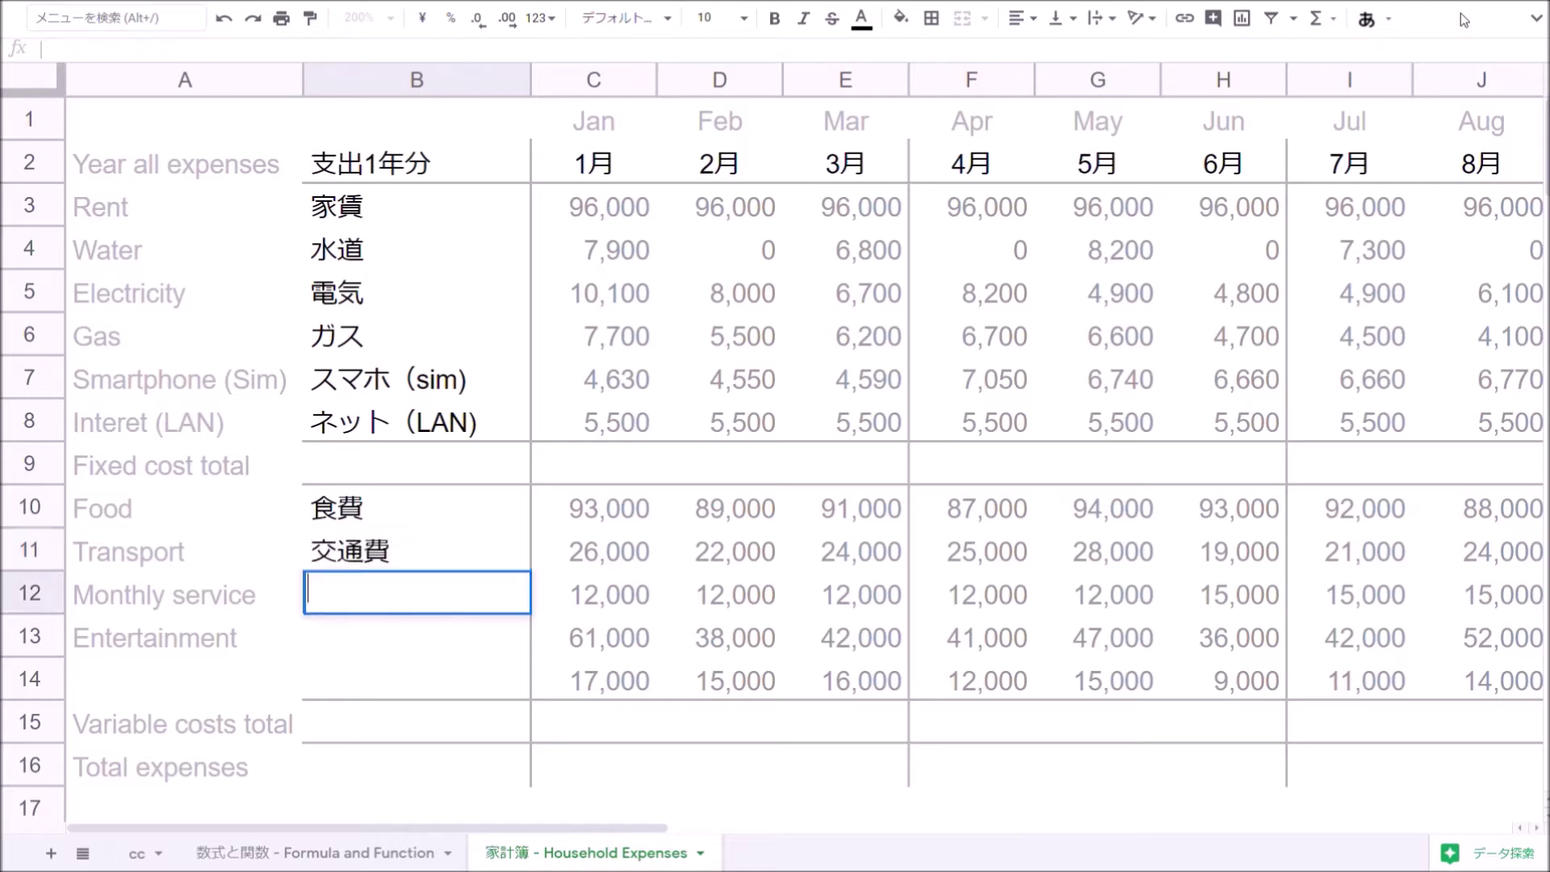
Label the Monthly service and Entertainment rows 各種月額サービス and 交際費 in cells B12 and B13
{"action": "type", "text": "kakushugetsuga"}
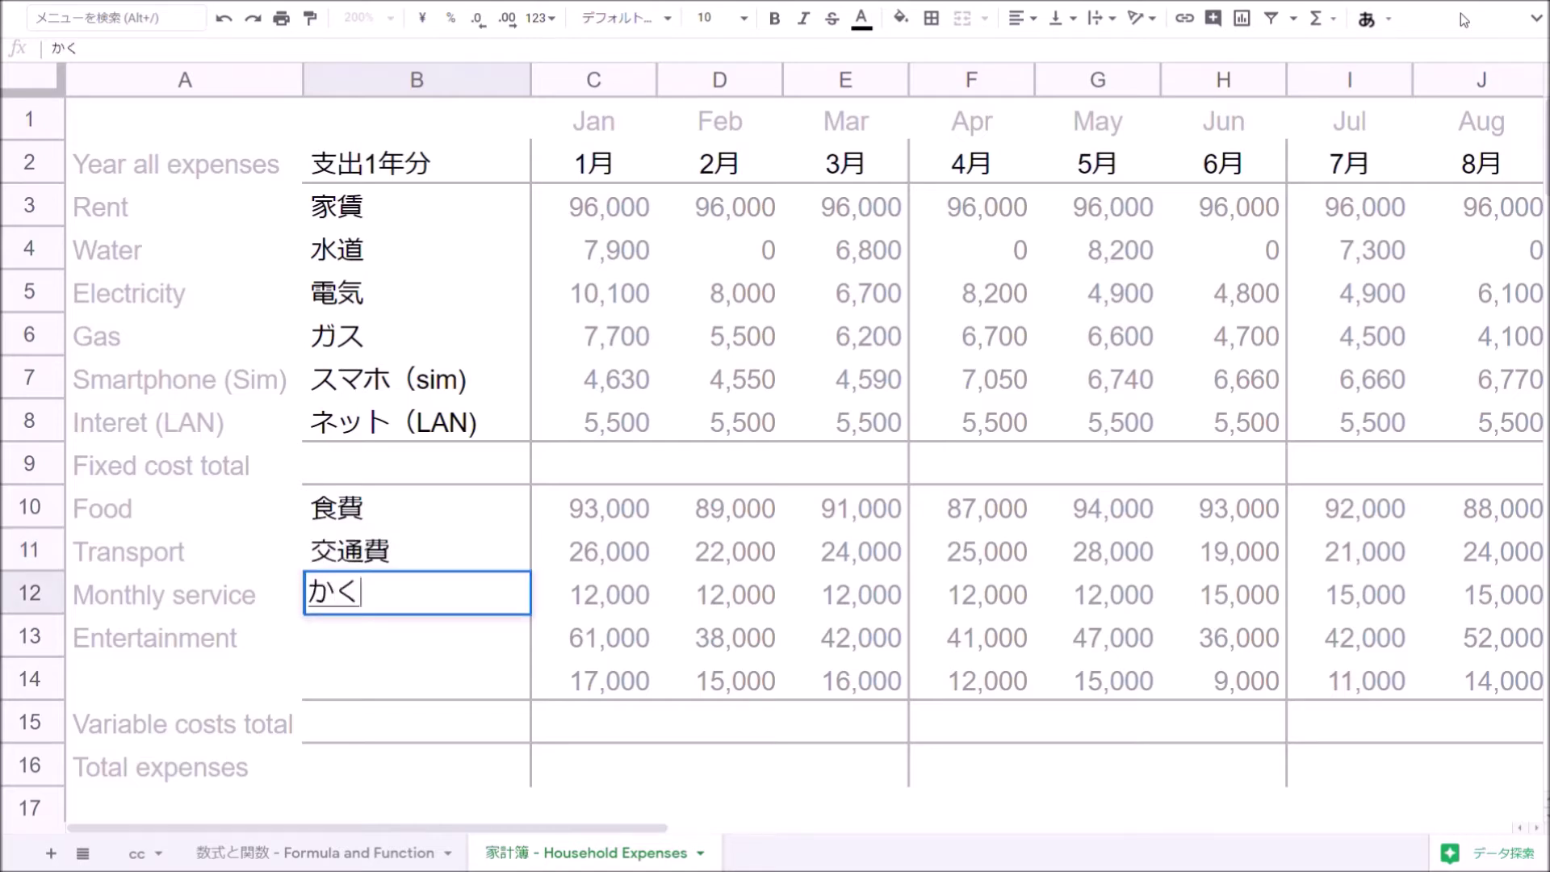
{"action": "type", "text": "kusa-bisu"}
{"action": "key", "text": "space"}
{"action": "key", "text": "Return"}
{"action": "key", "text": "Return"}
{"action": "type", "text": "kousai"}
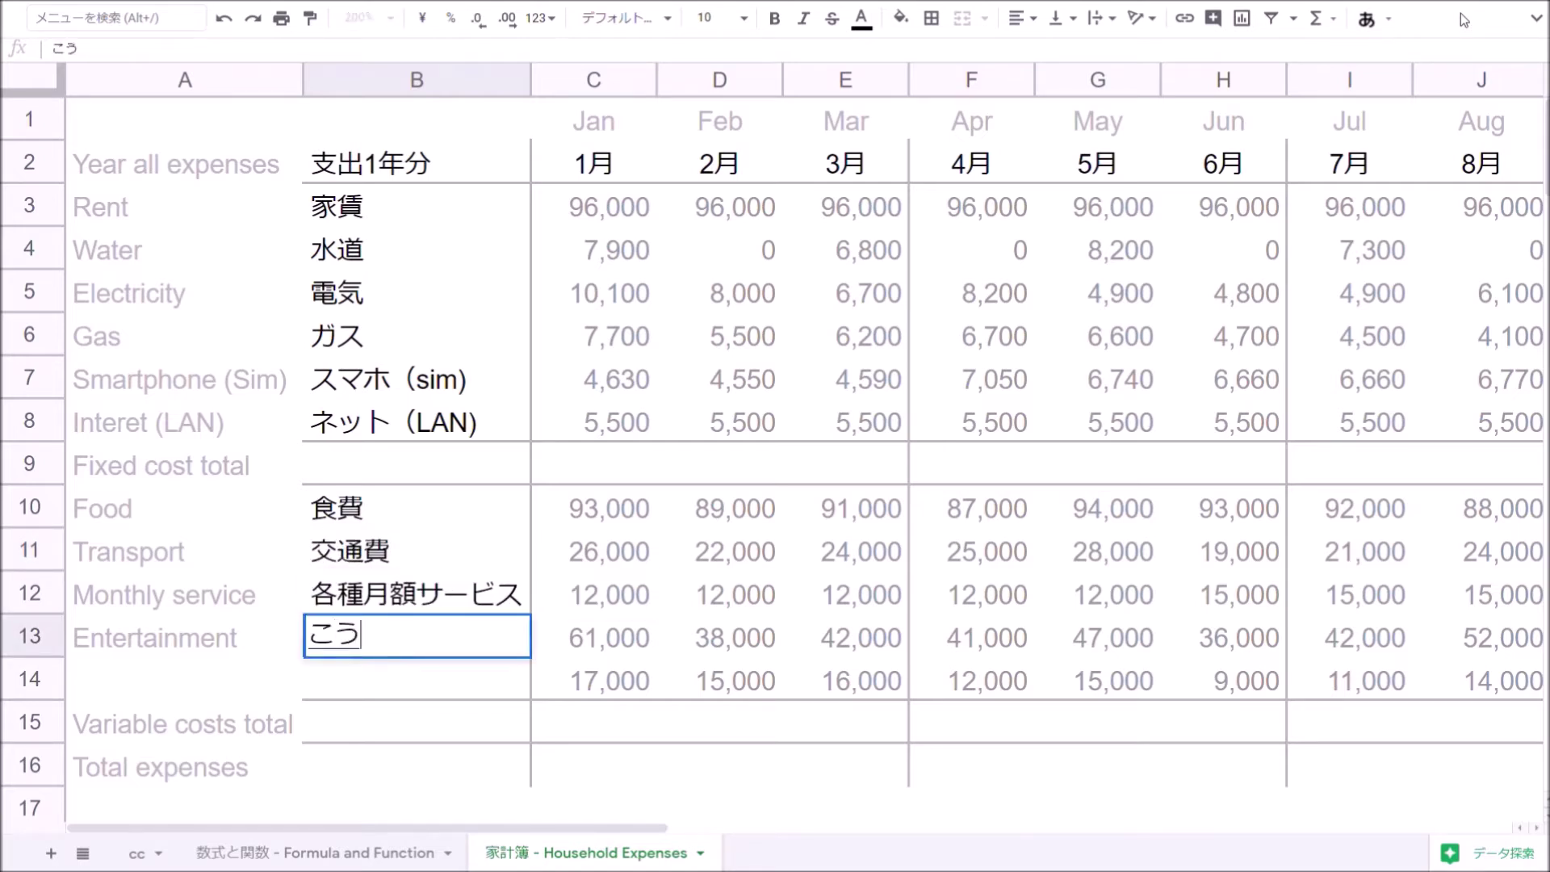
{"action": "type", "text": "hi"}
{"action": "key", "text": "space"}
{"action": "key", "text": "Return"}
{"action": "key", "text": "Return"}
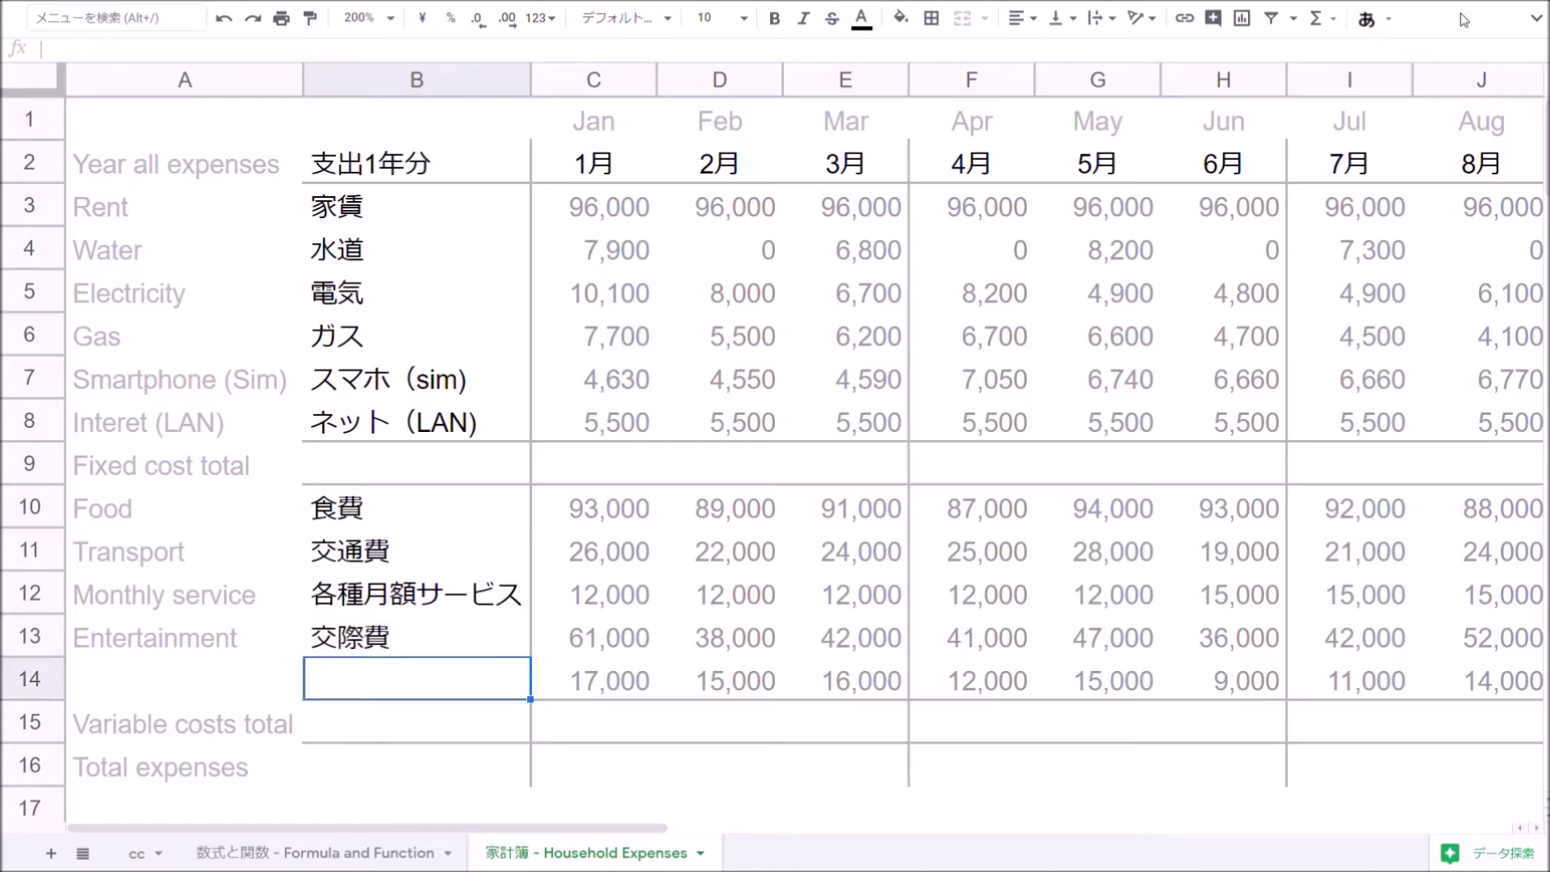
Label the row below Entertainment その他費用 in cell B14
{"action": "type", "text": "sonotahiyou"}
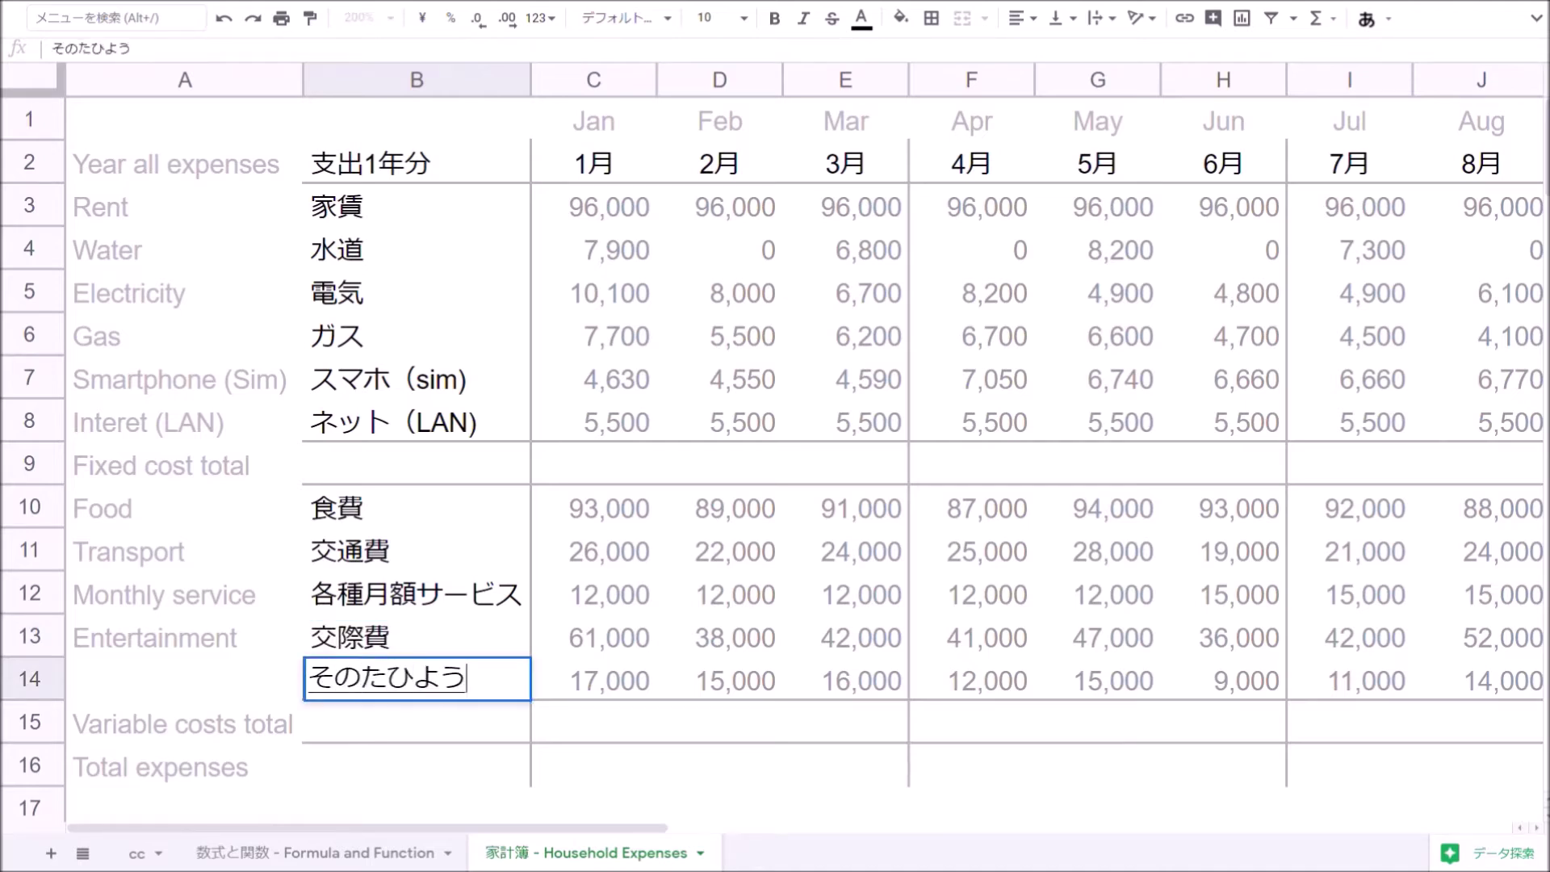
{"action": "key", "text": "space"}
{"action": "key", "text": "Return"}
{"action": "key", "text": "Return"}
Label the Fixed cost total row 固定費 in cell B9
{"action": "left_click", "coordinate": [416, 464]}
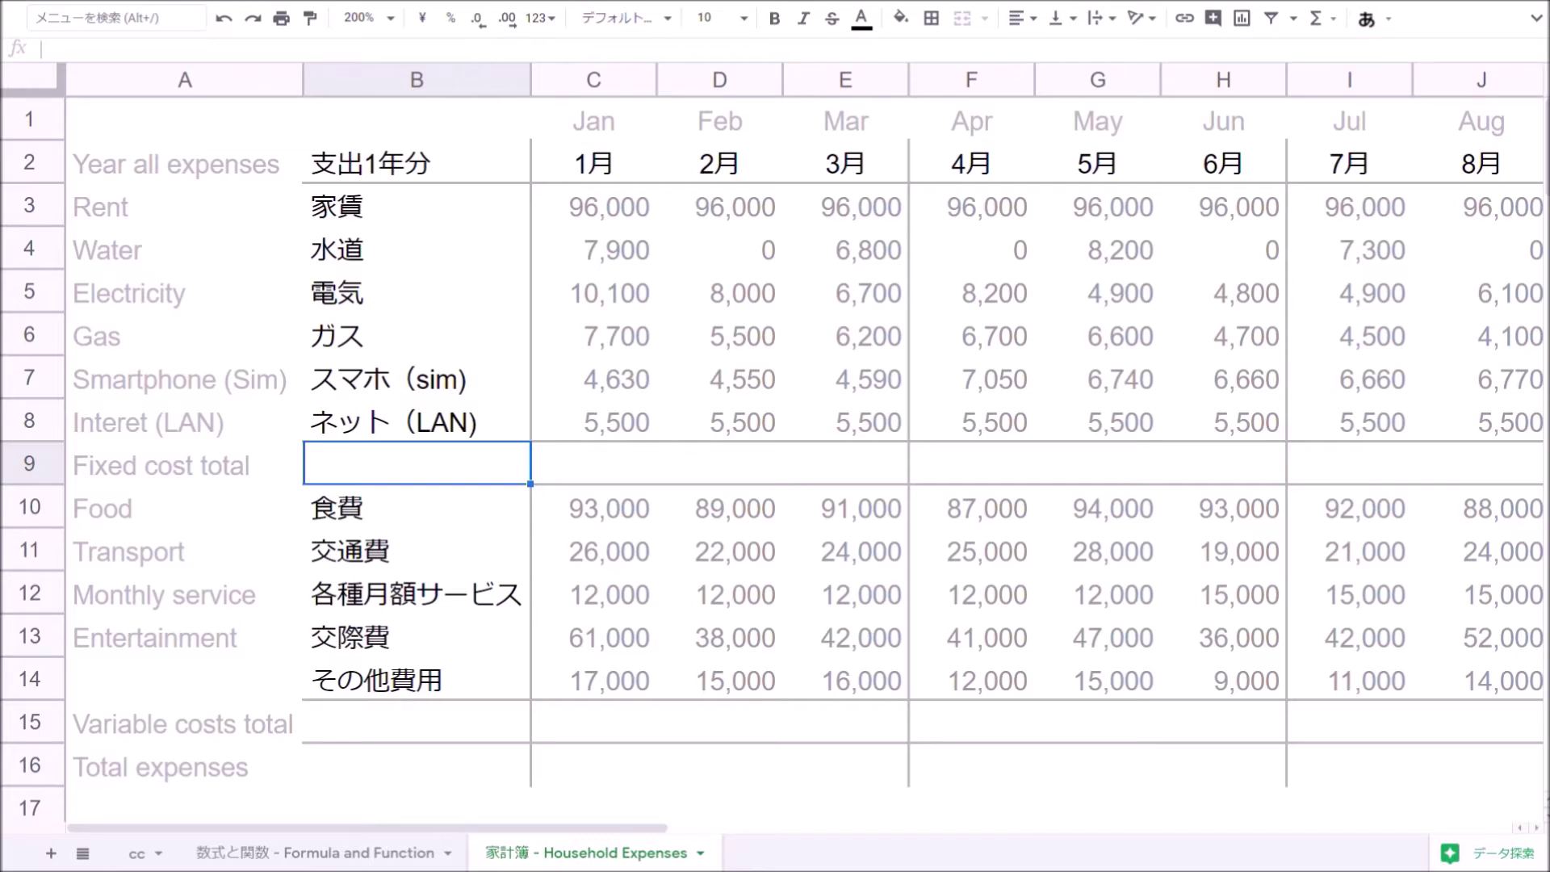
{"action": "type", "text": "koteihi"}
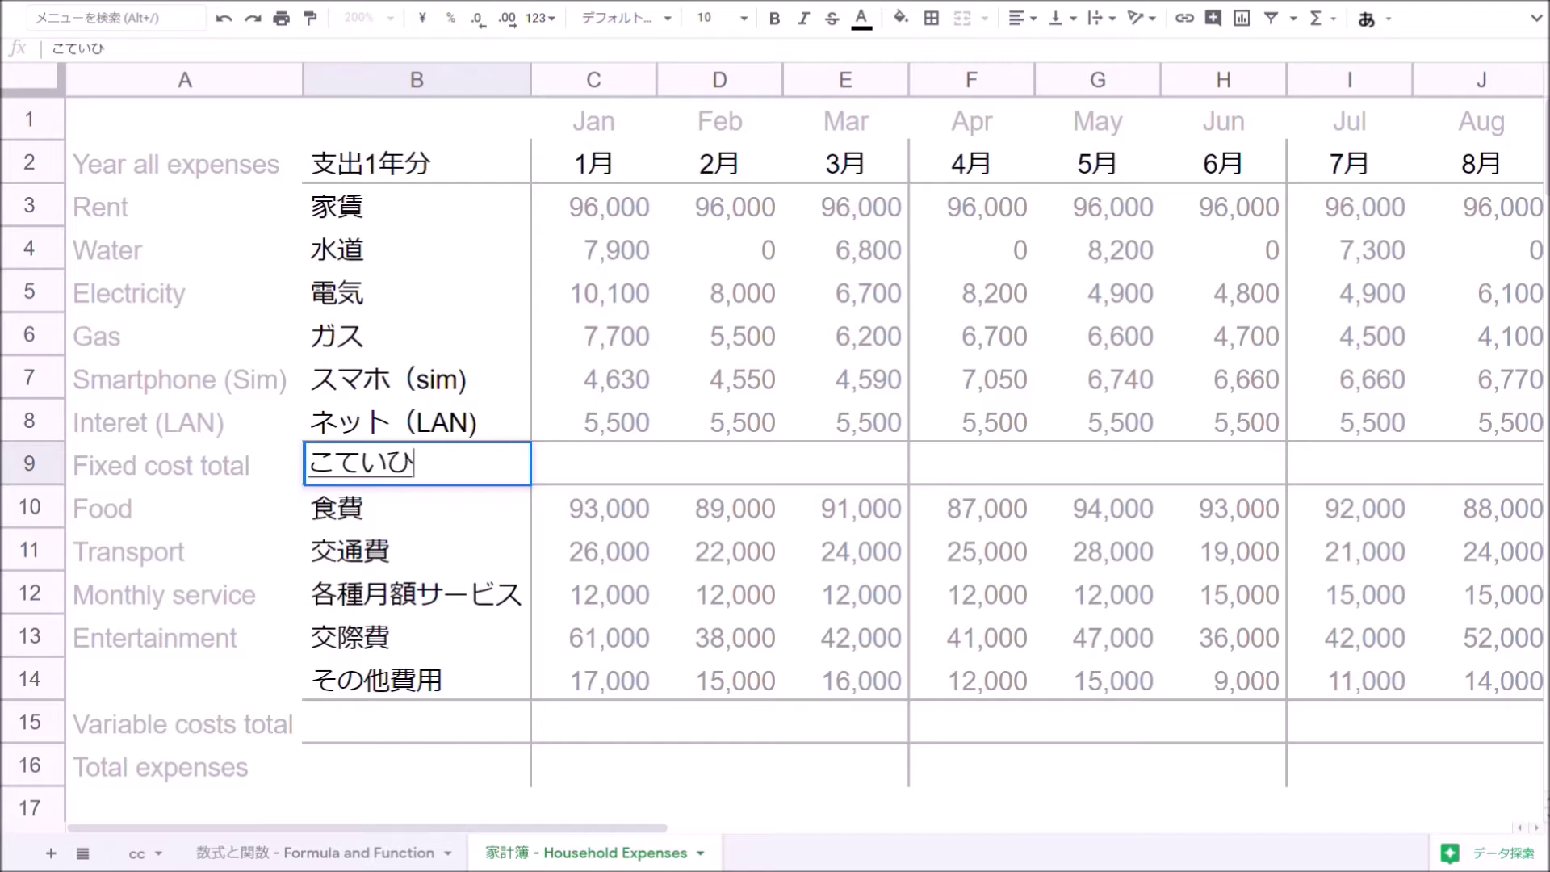
{"action": "key", "text": "space"}
{"action": "key", "text": "Return"}
{"action": "key", "text": "Tab"}
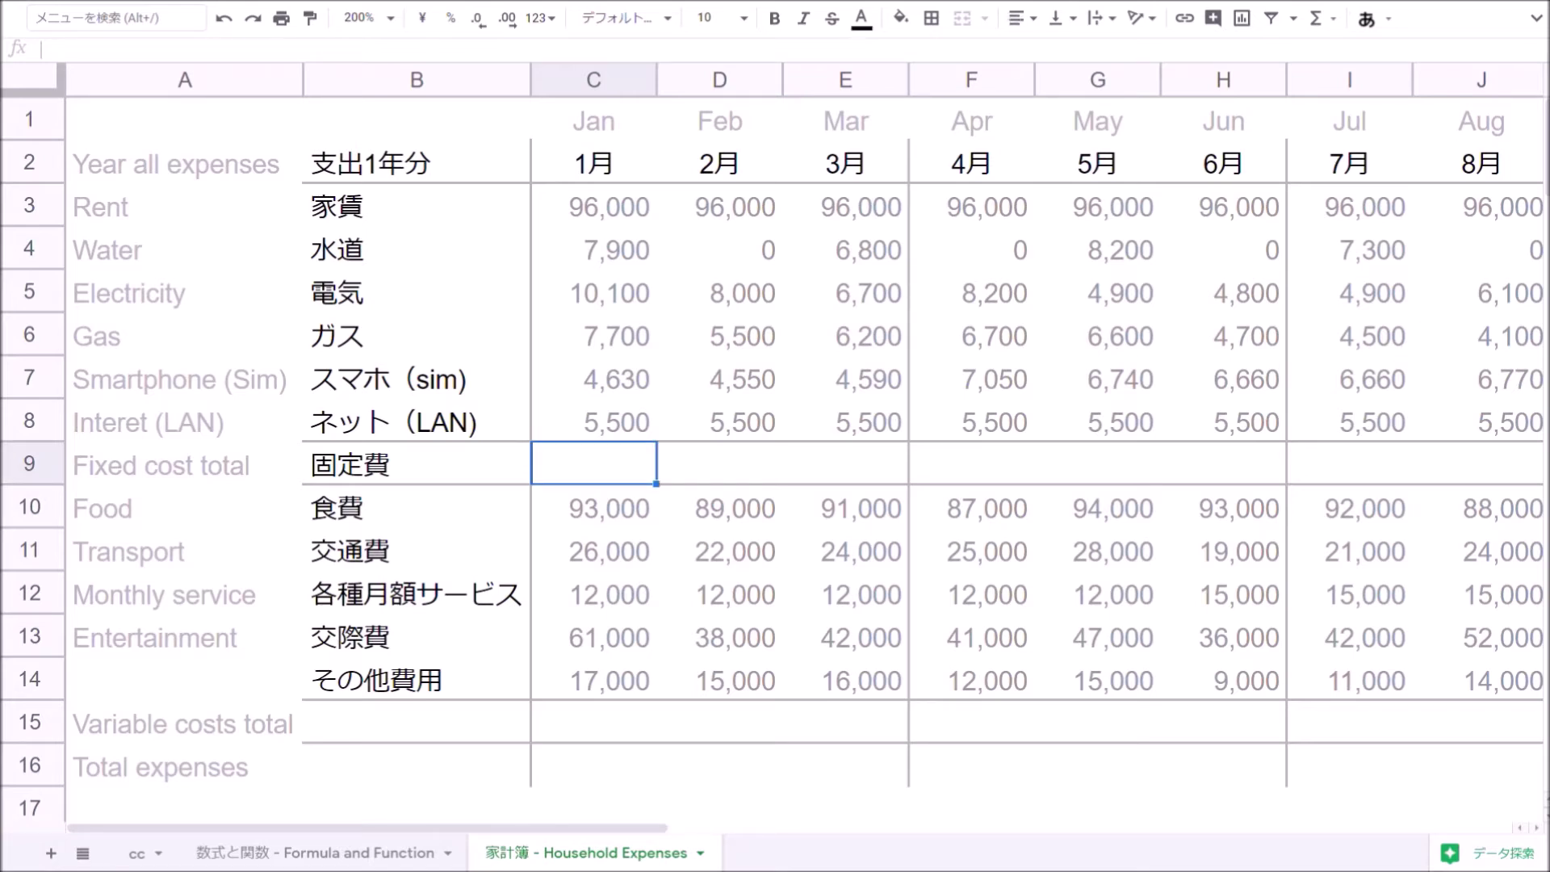
Total January's fixed costs in cell C9 with the formula =SUM(C3:C8)
{"action": "type", "text": "=sum"}
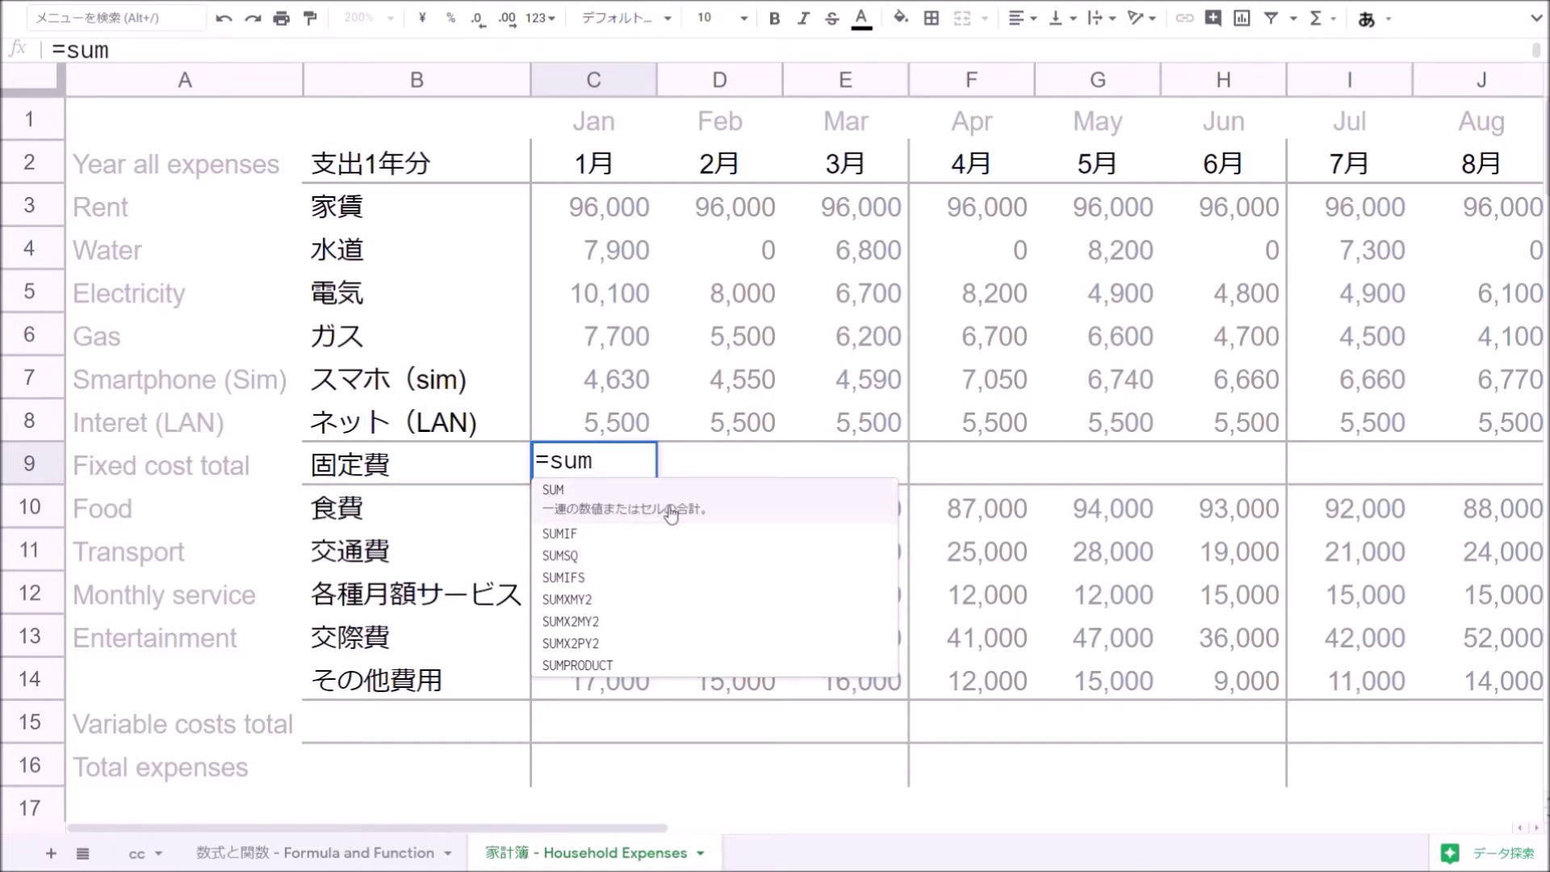
{"action": "left_click", "coordinate": [861, 506]}
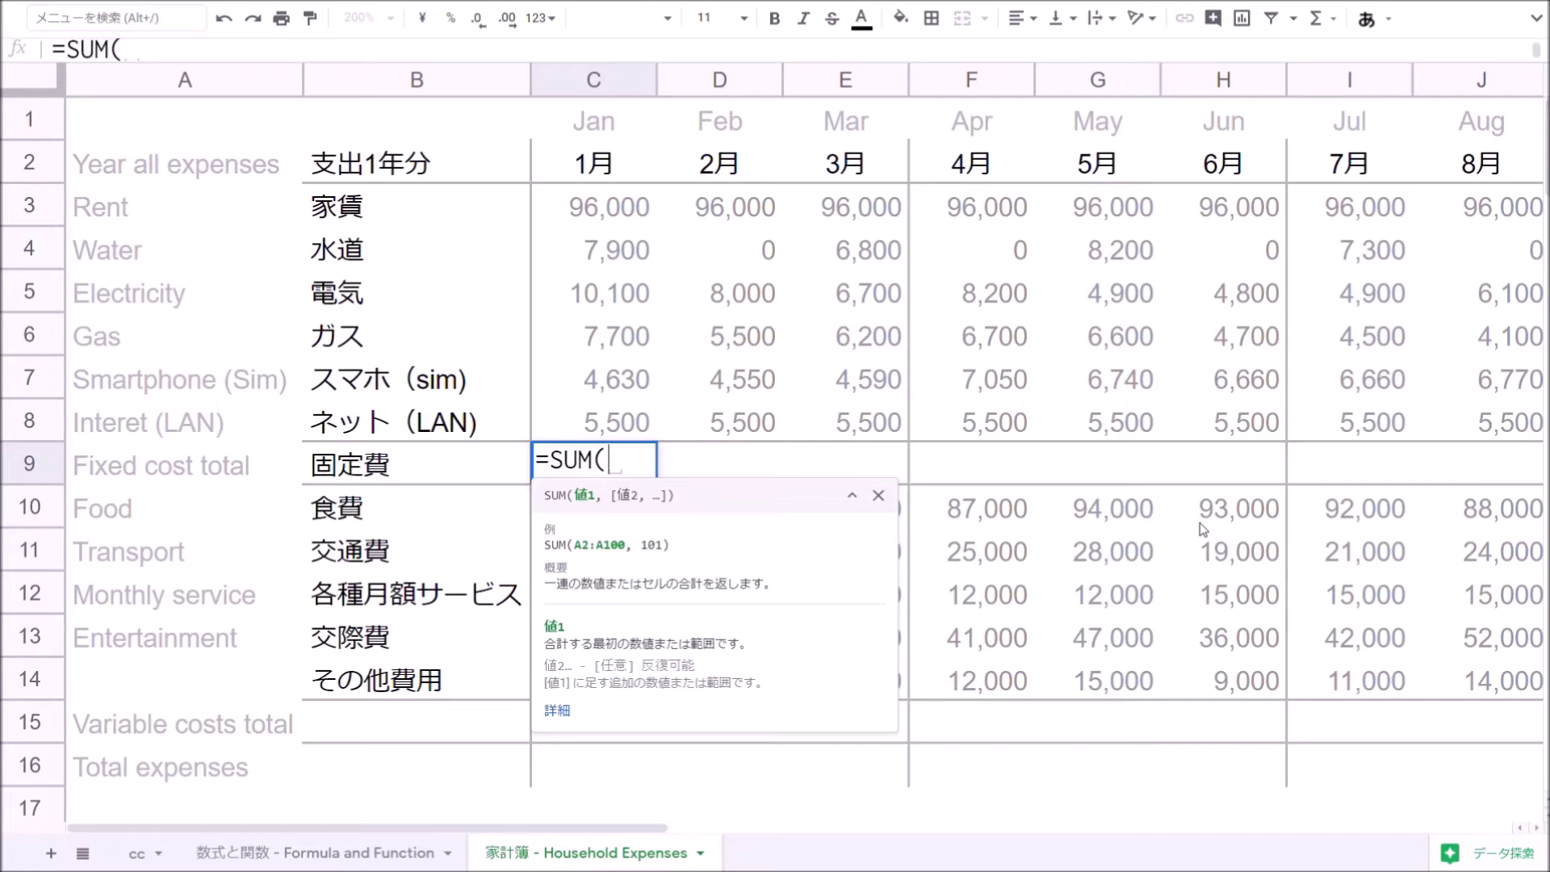
{"action": "key", "text": "Up"}
{"action": "key", "text": "Up"}
{"action": "key", "text": "Up"}
{"action": "key", "text": "Up"}
{"action": "key", "text": "Up"}
{"action": "key", "text": "Up"}
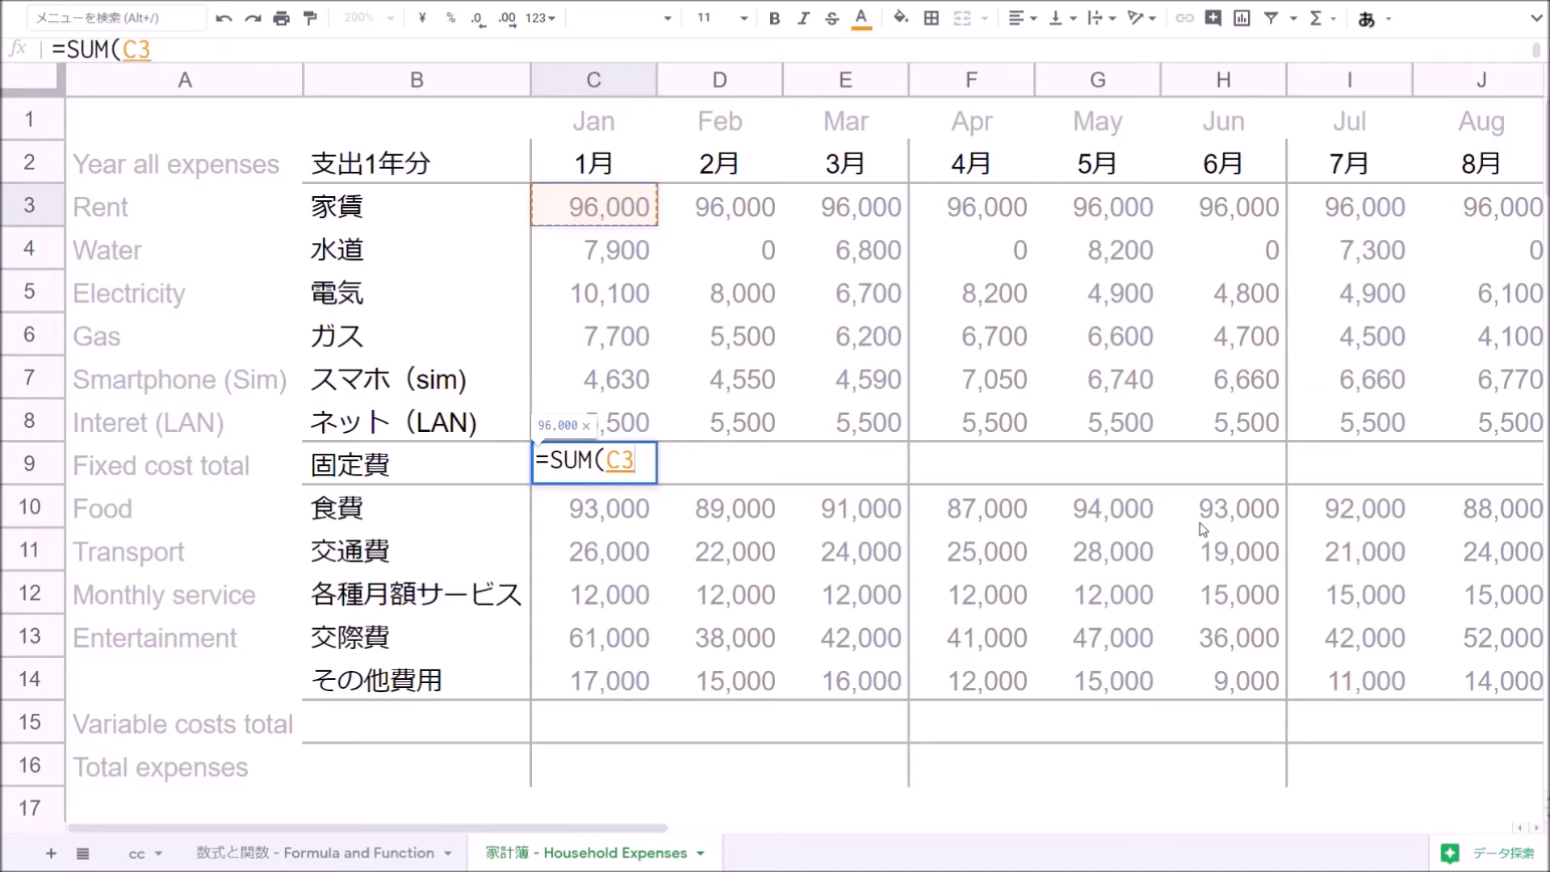
{"action": "key", "text": "shift+Down"}
{"action": "key", "text": "shift+Down"}
{"action": "key", "text": "shift+Down"}
{"action": "key", "text": "shift+Down"}
{"action": "key", "text": "shift+Down"}
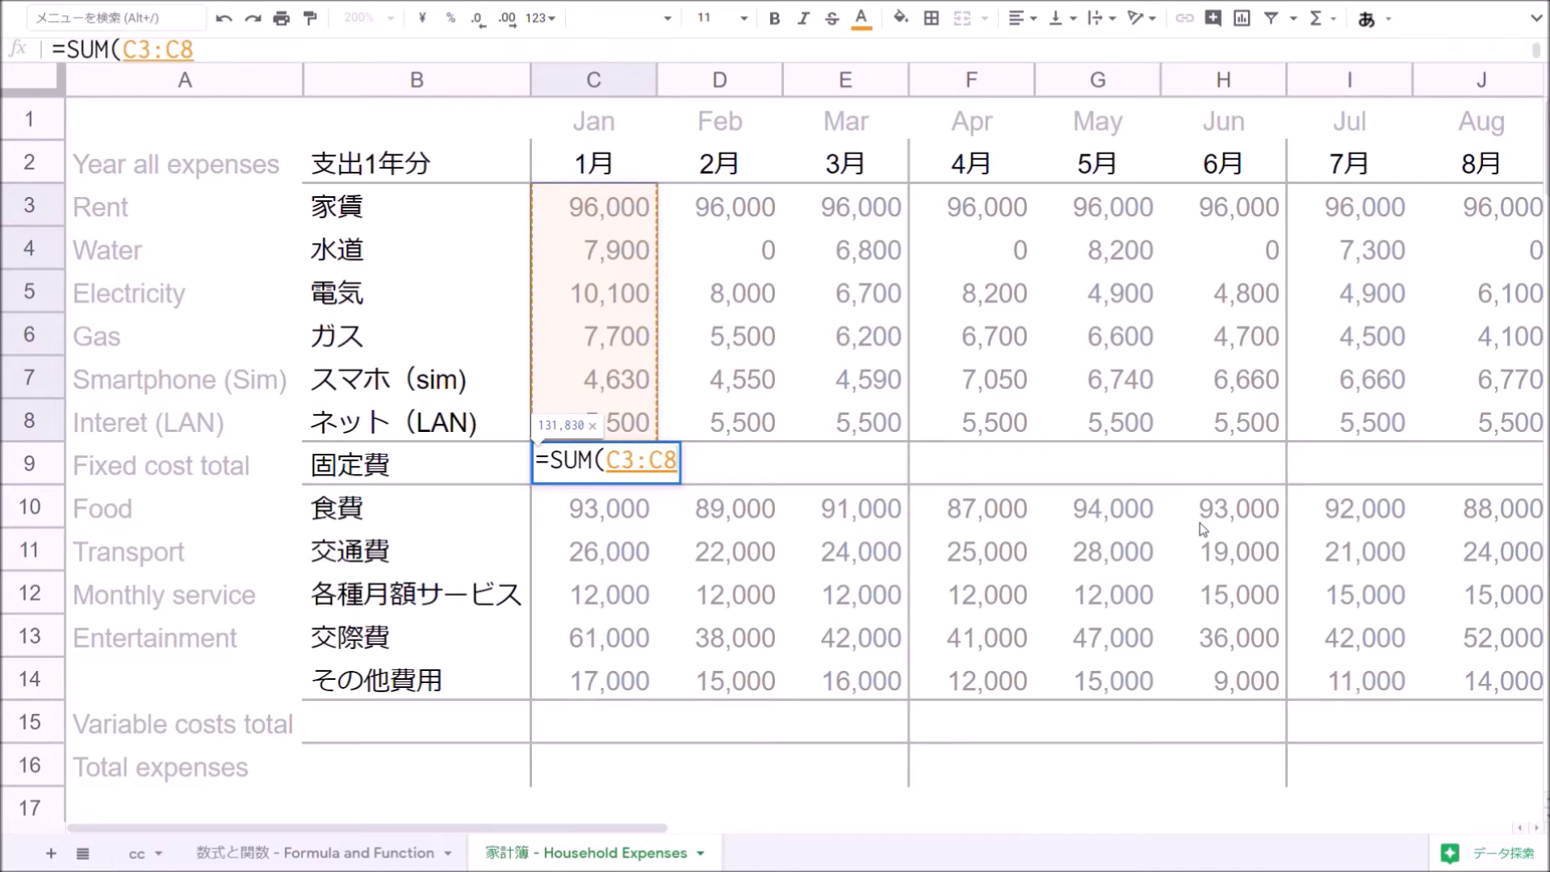
{"action": "type", "text": ")"}
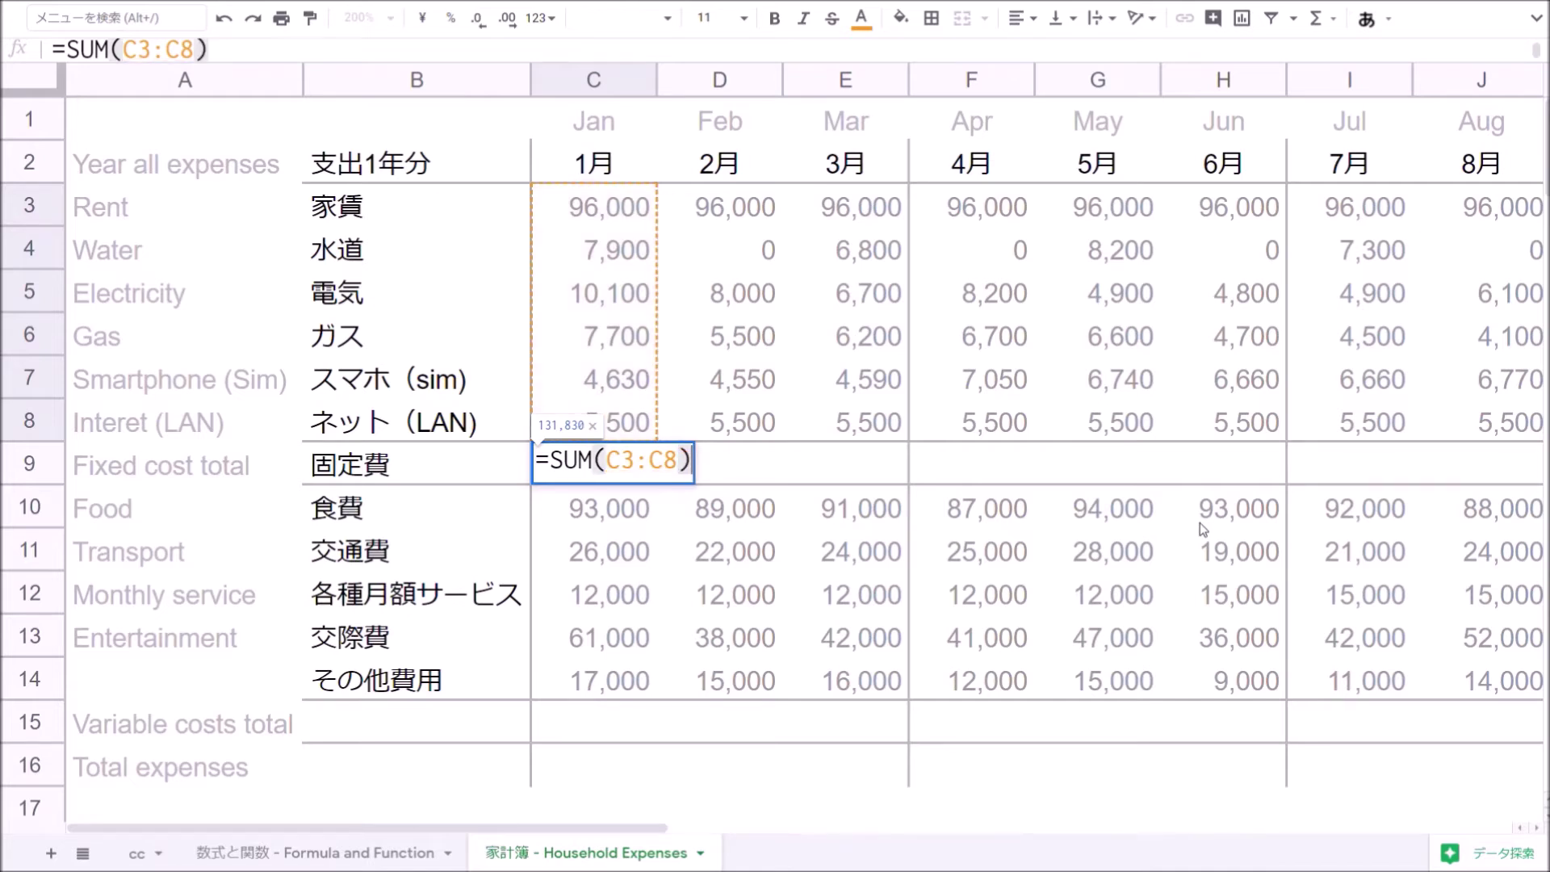
{"action": "key", "text": "BackSpace"}
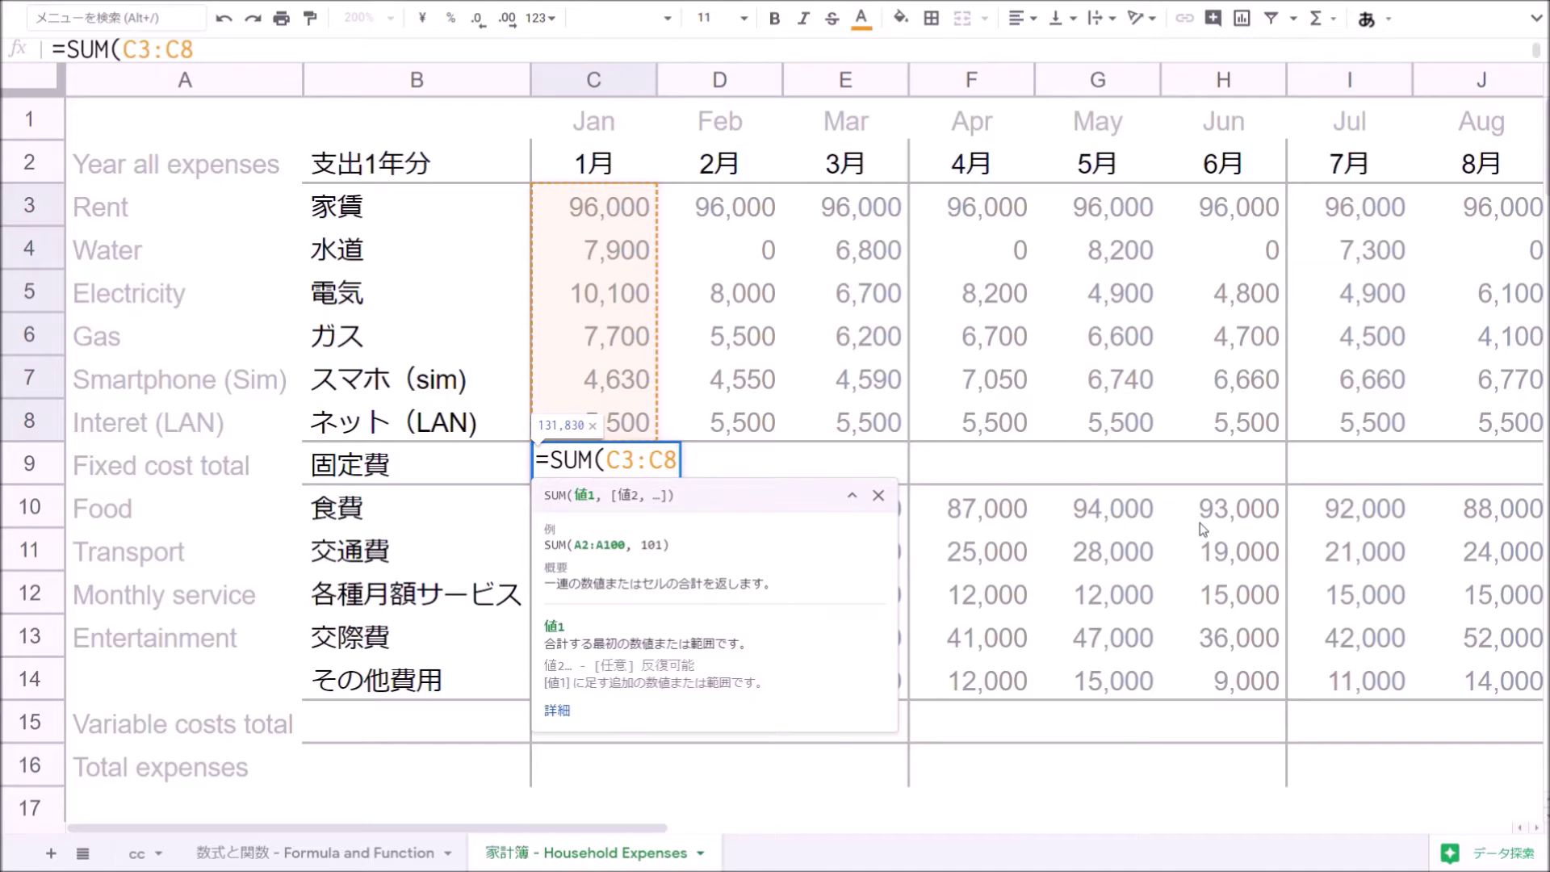
{"action": "key", "text": "Return"}
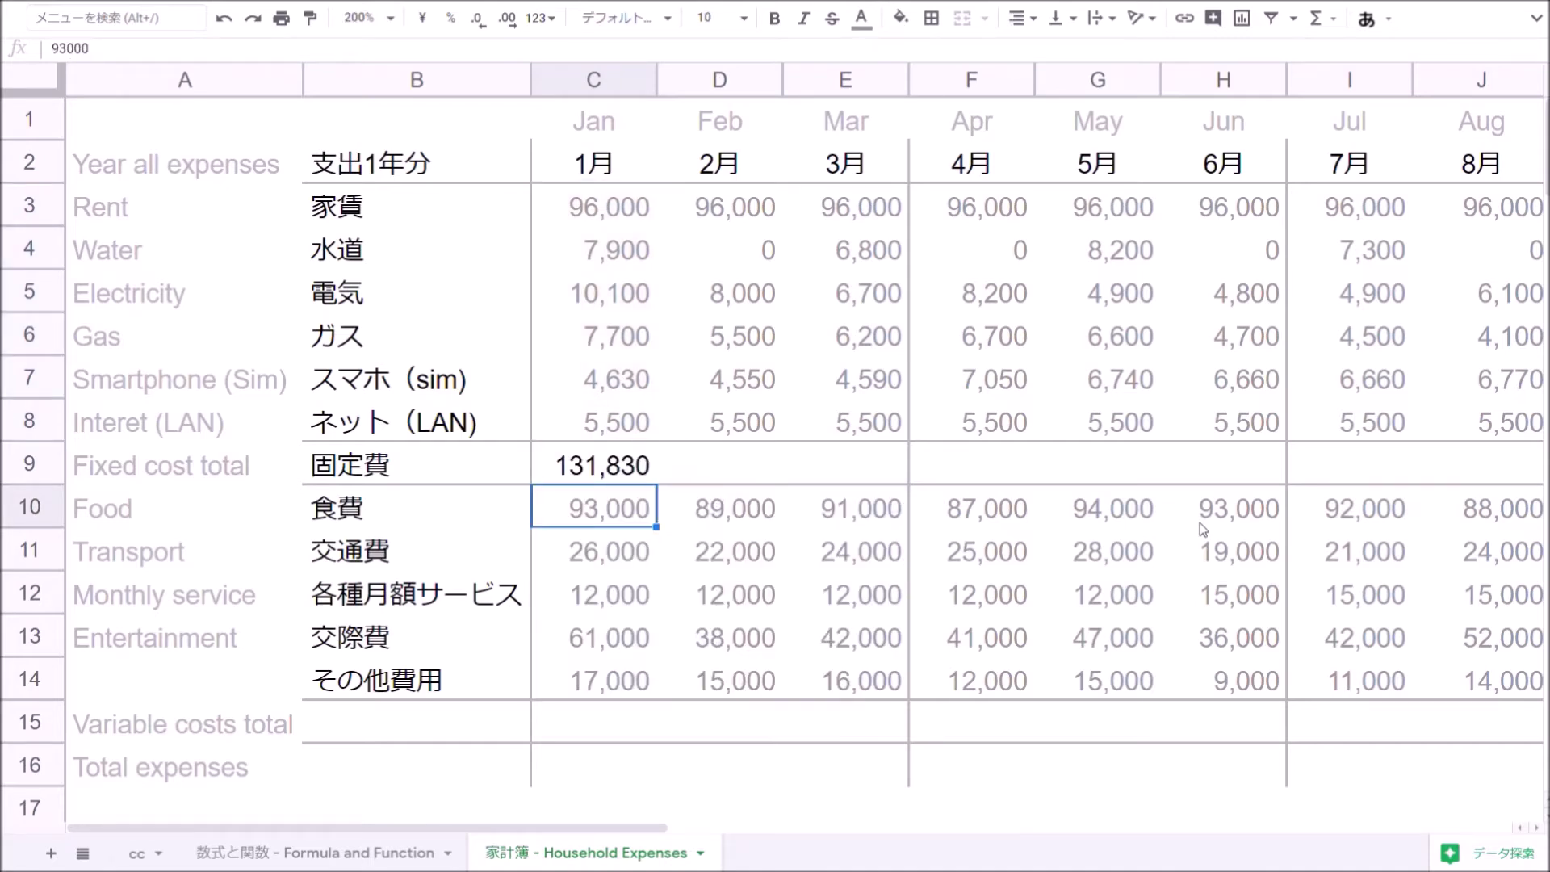
Label the Variable costs total row 変動費 in cell B15
{"action": "key", "text": "Down"}
{"action": "key", "text": "Down"}
{"action": "key", "text": "Down"}
{"action": "key", "text": "Down"}
{"action": "key", "text": "Down"}
{"action": "key", "text": "Left"}
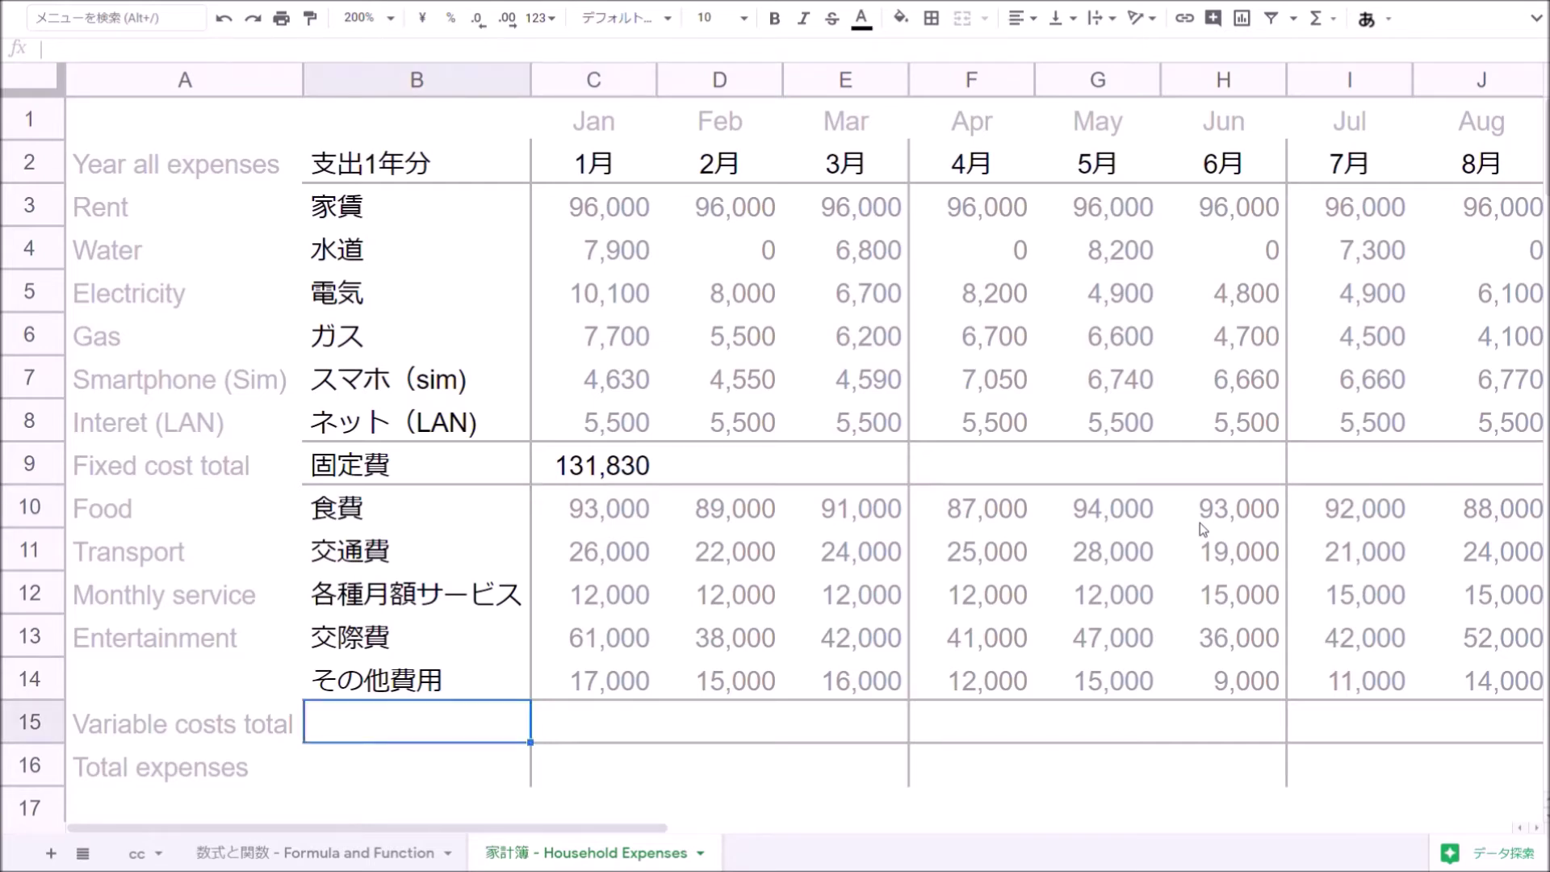
{"action": "type", "text": "変動費"}
{"action": "key", "text": "Tab"}
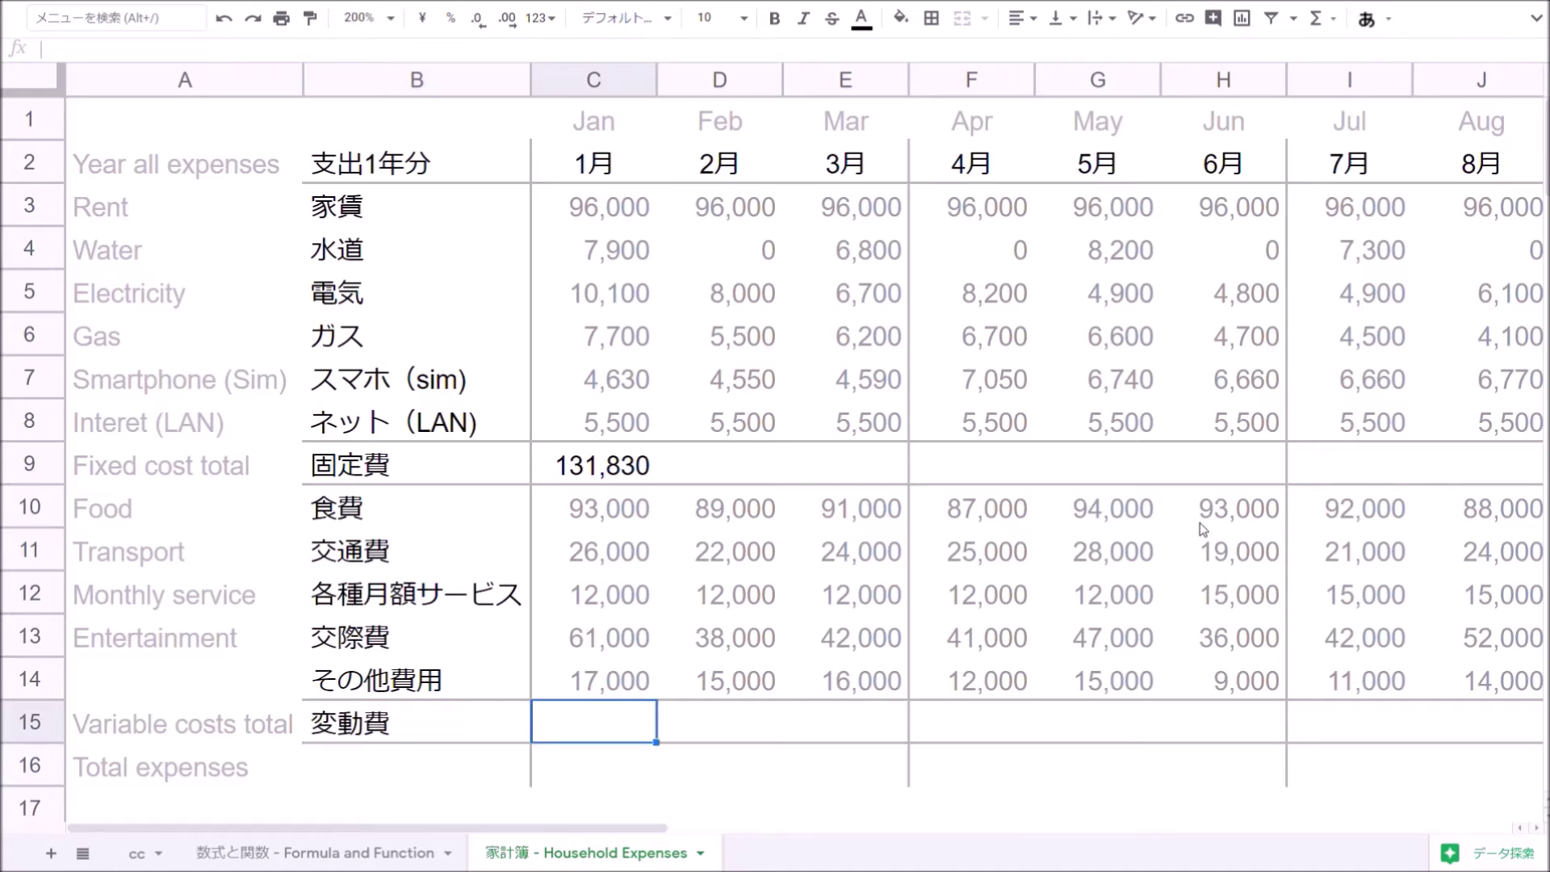
Total January's variable costs in cell C15 with the formula =SUM(C10:C14)
{"action": "type", "text": "=sum"}
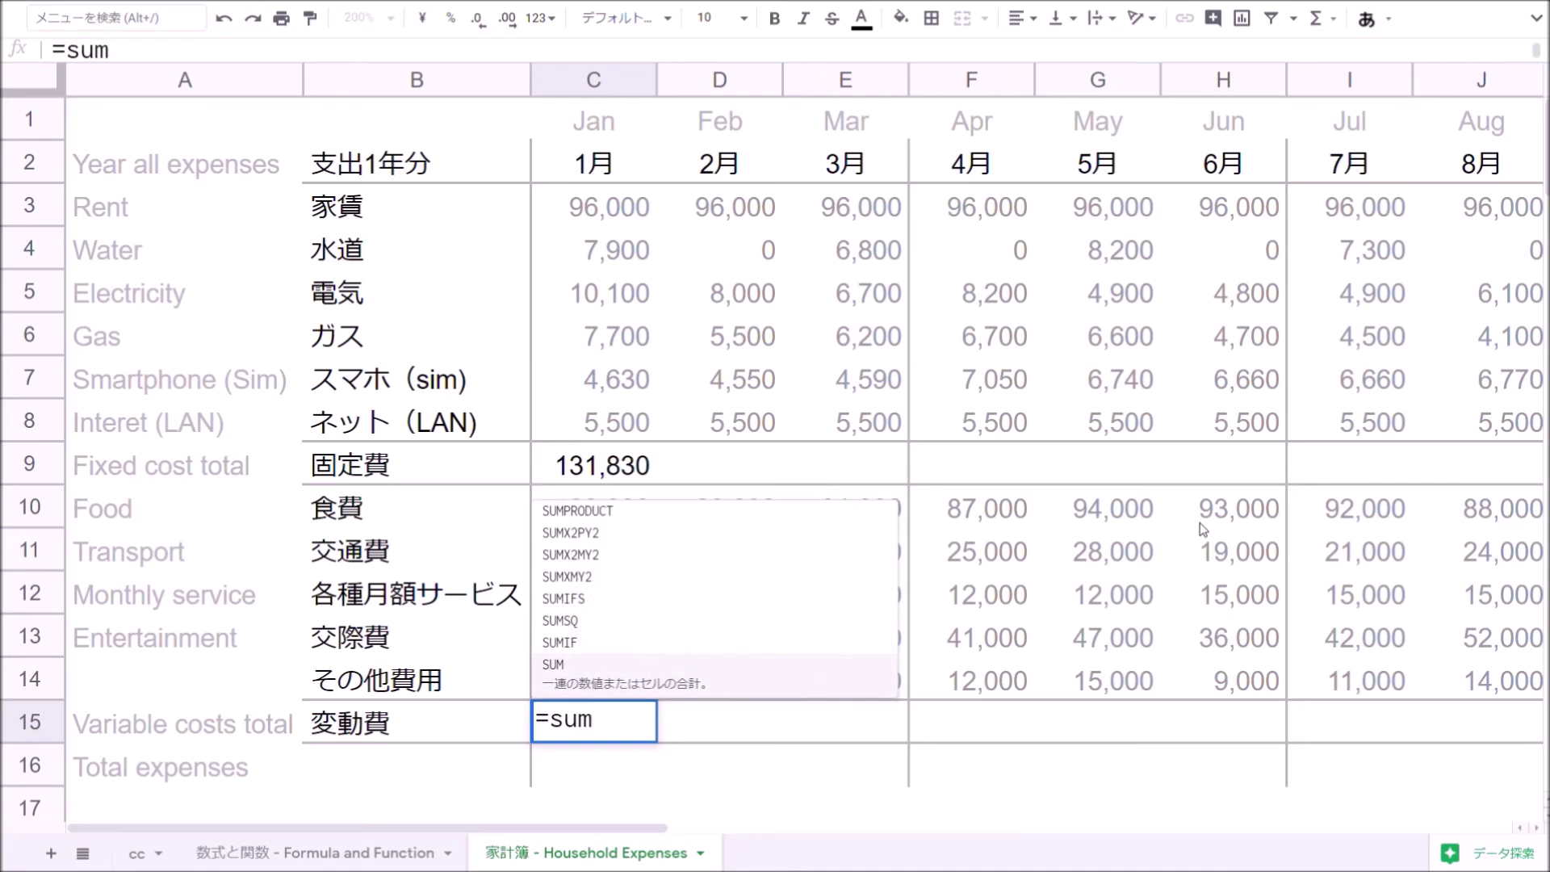
{"action": "key", "text": "Tab"}
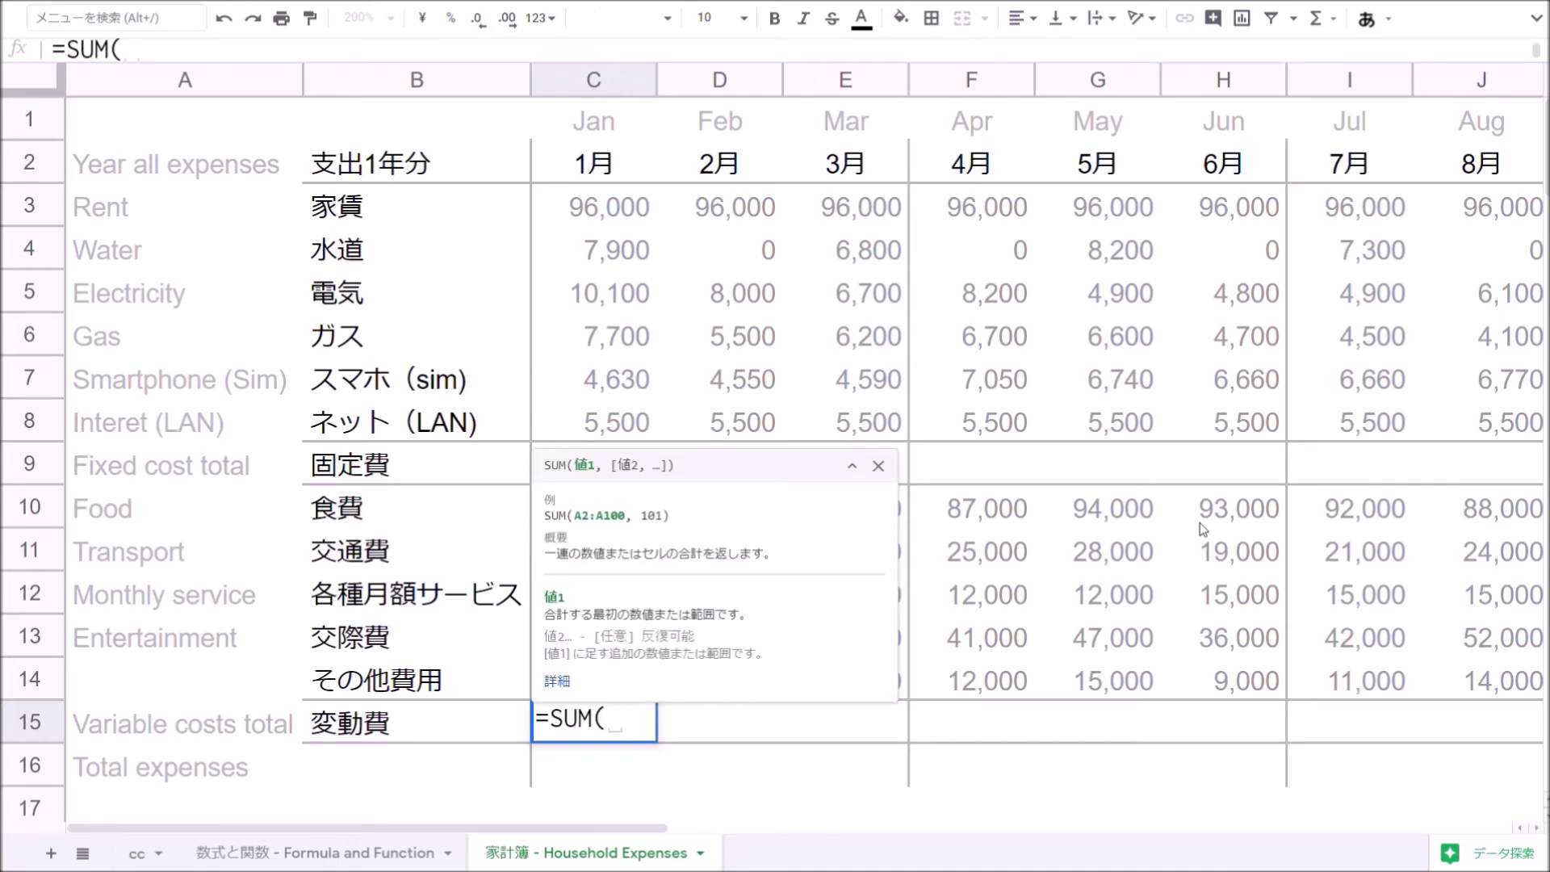
{"action": "key", "text": "Up"}
{"action": "key", "text": "Up"}
{"action": "key", "text": "Up"}
{"action": "key", "text": "Up"}
{"action": "key", "text": "Up"}
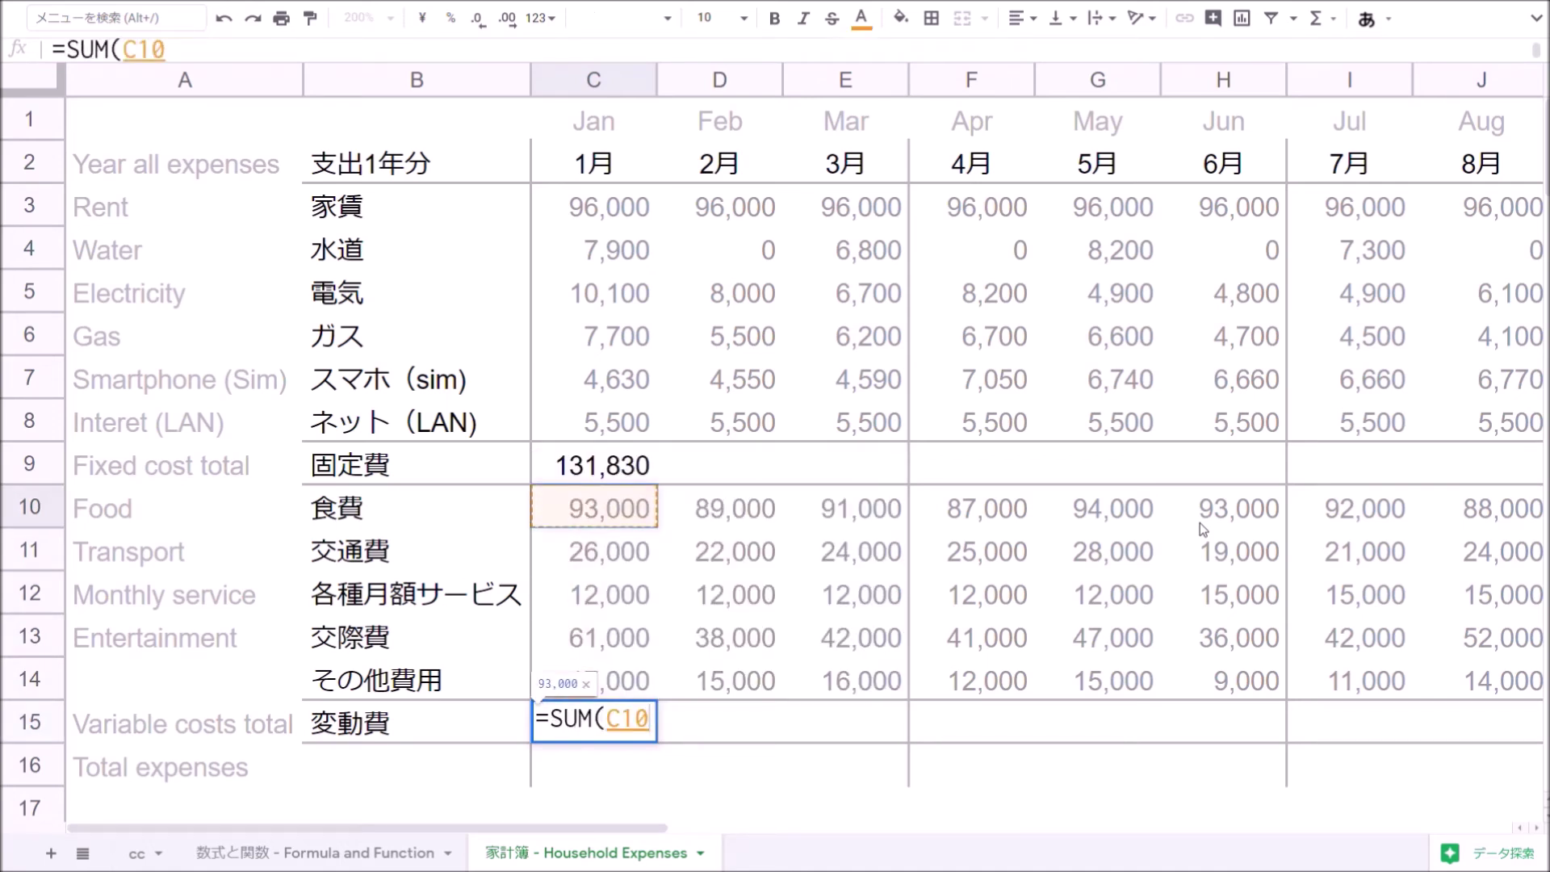
{"action": "key", "text": "shift+Down"}
{"action": "key", "text": "shift+Down"}
{"action": "key", "text": "shift+Down"}
{"action": "key", "text": "shift+Down"}
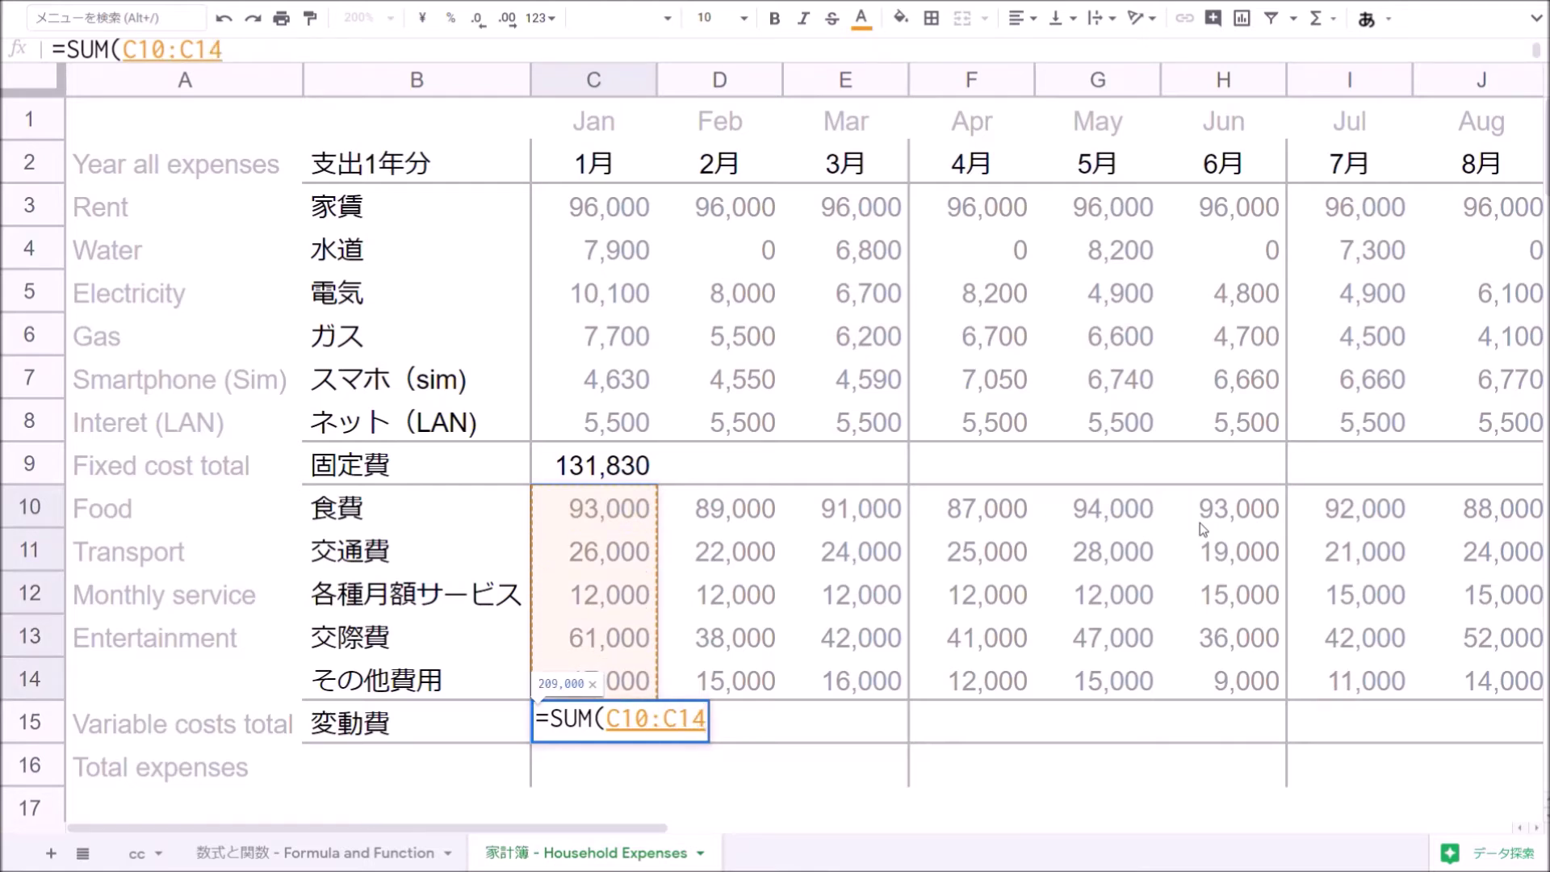
{"action": "key", "text": "Return"}
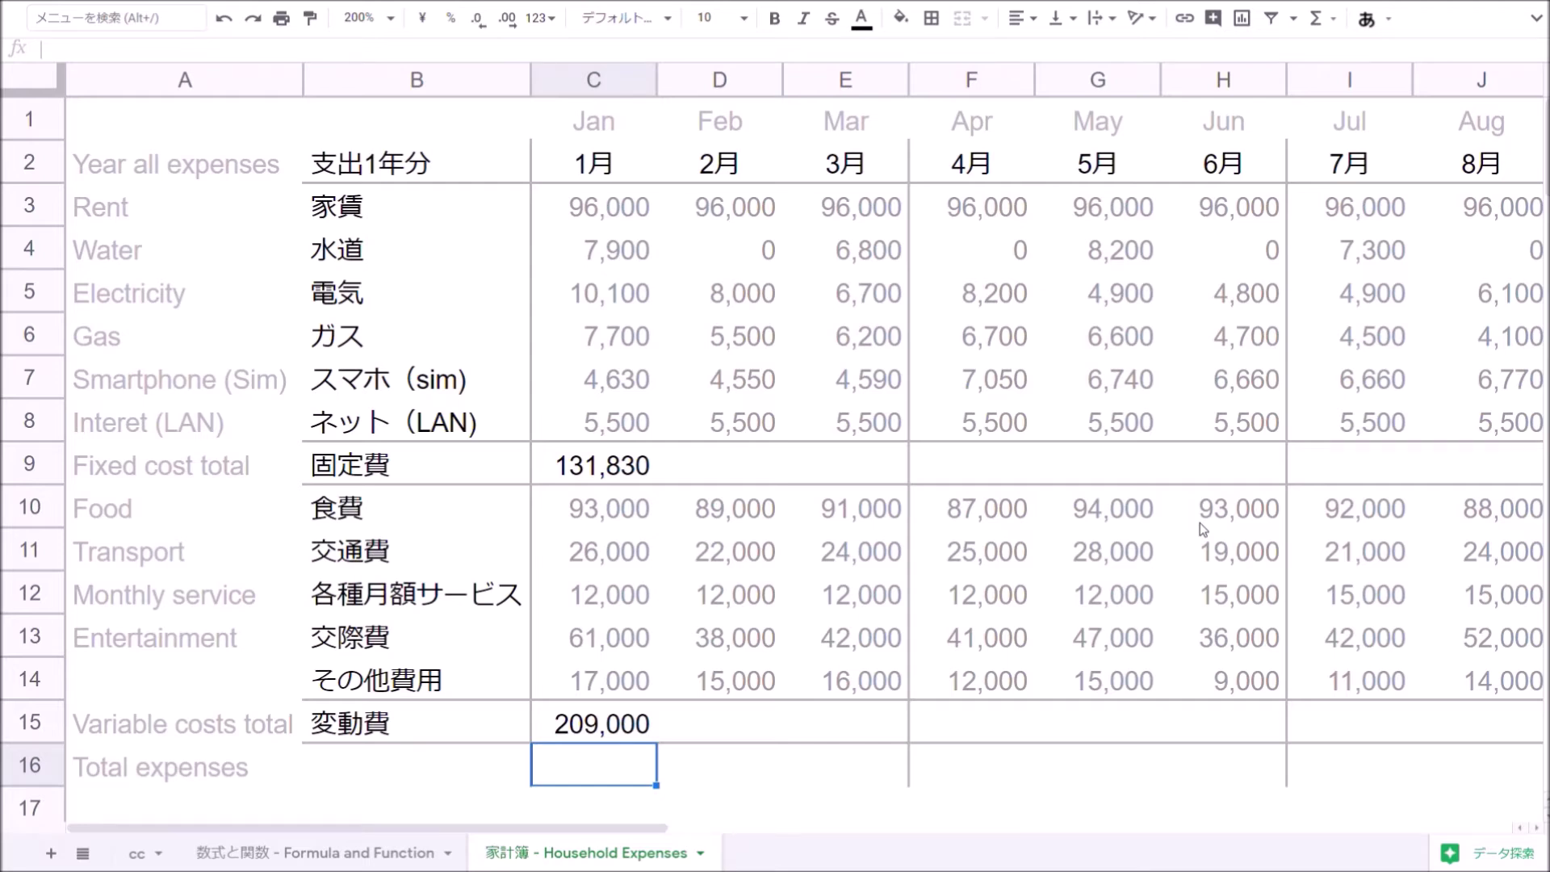
Label the Total expenses row 支出合計 in cell B16
{"action": "key", "text": "Left"}
{"action": "type", "text": "支出合計"}
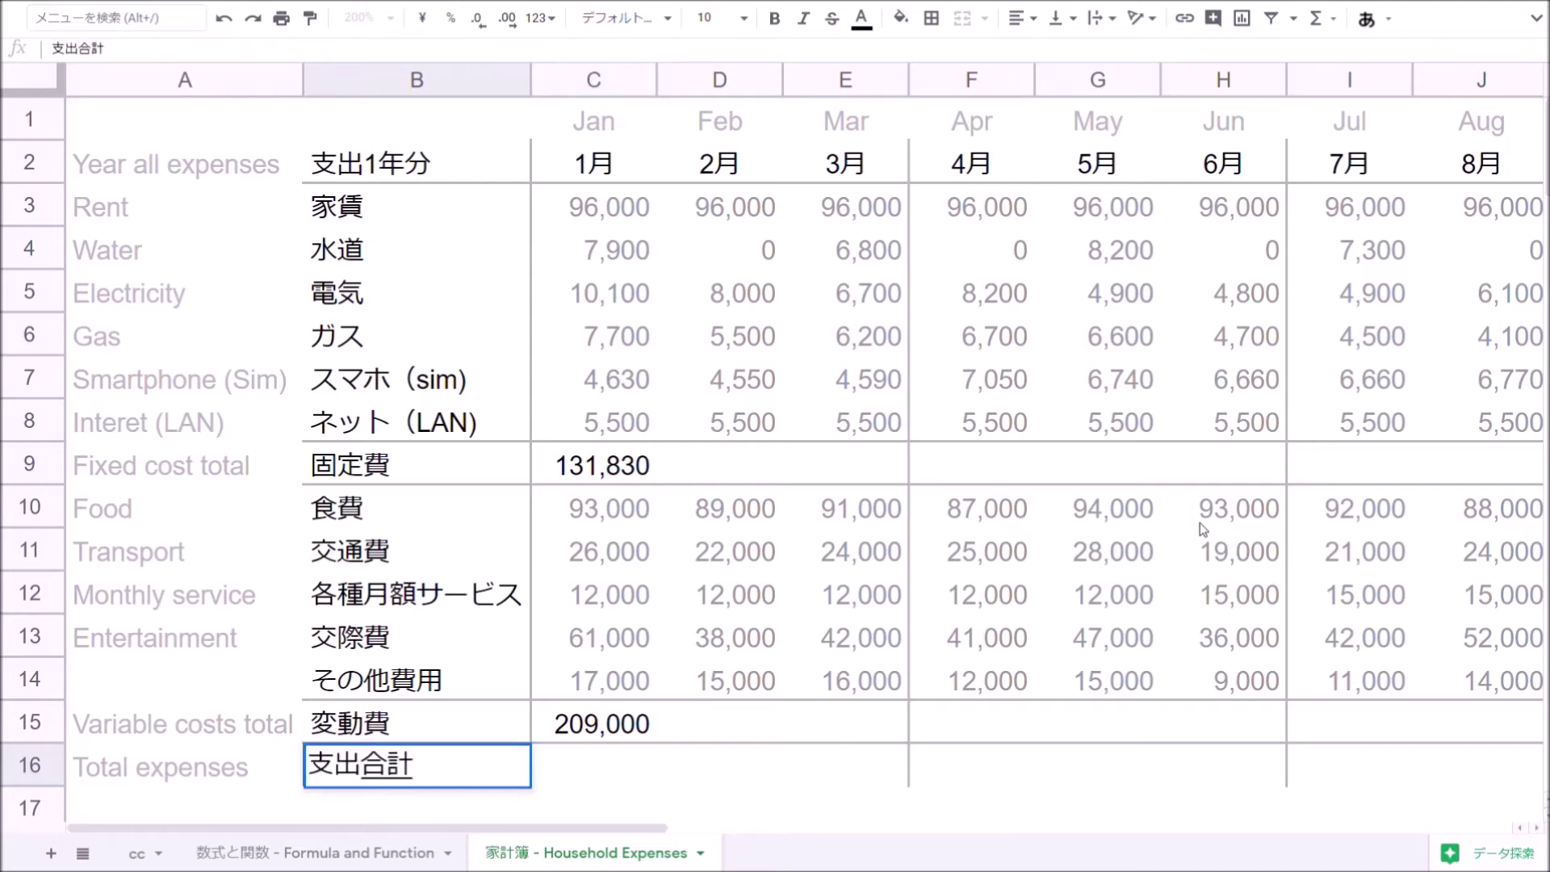
{"action": "key", "text": "Return"}
{"action": "key", "text": "Up"}
{"action": "key", "text": "Right"}
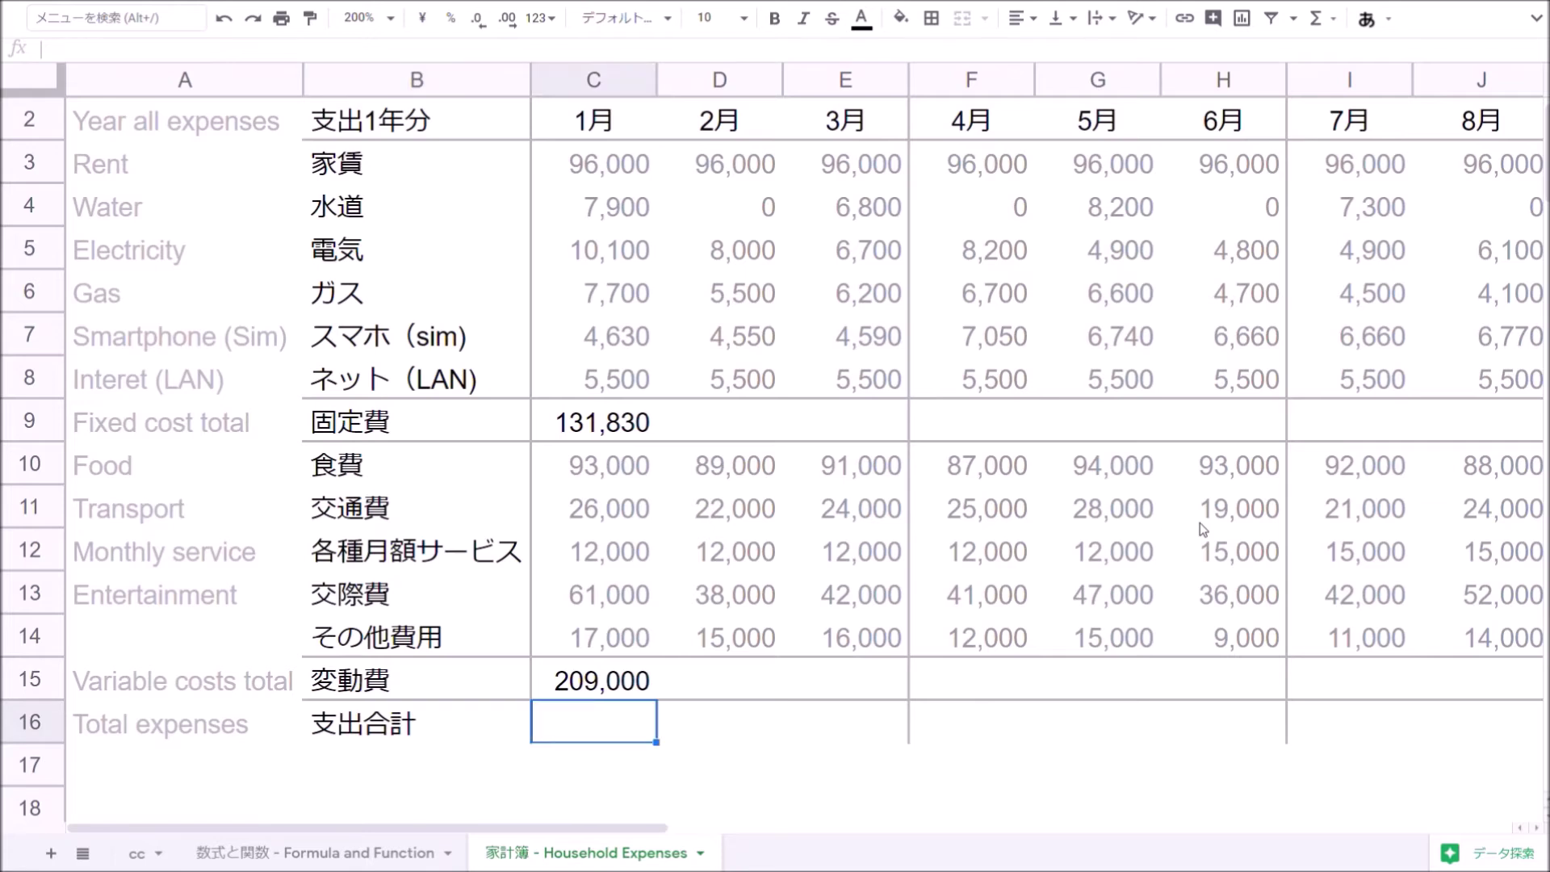
Add January's fixed and variable cost totals in cell C16 with the formula =C9+C15
{"action": "scroll", "coordinate": [1200, 522], "scroll_direction": "up", "scroll_amount": 1}
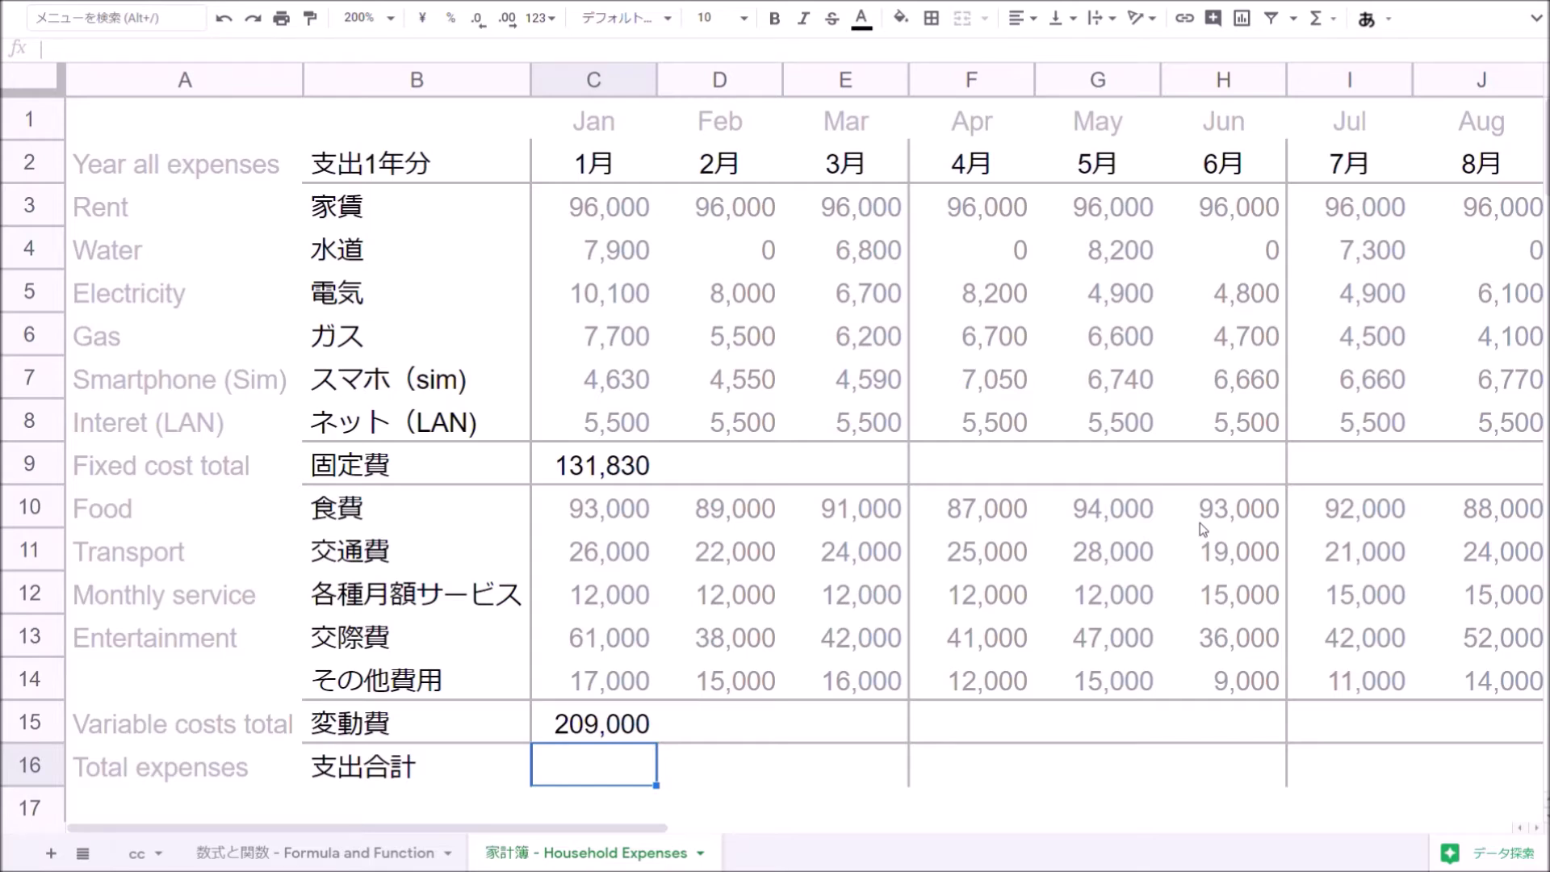
{"action": "type", "text": "="}
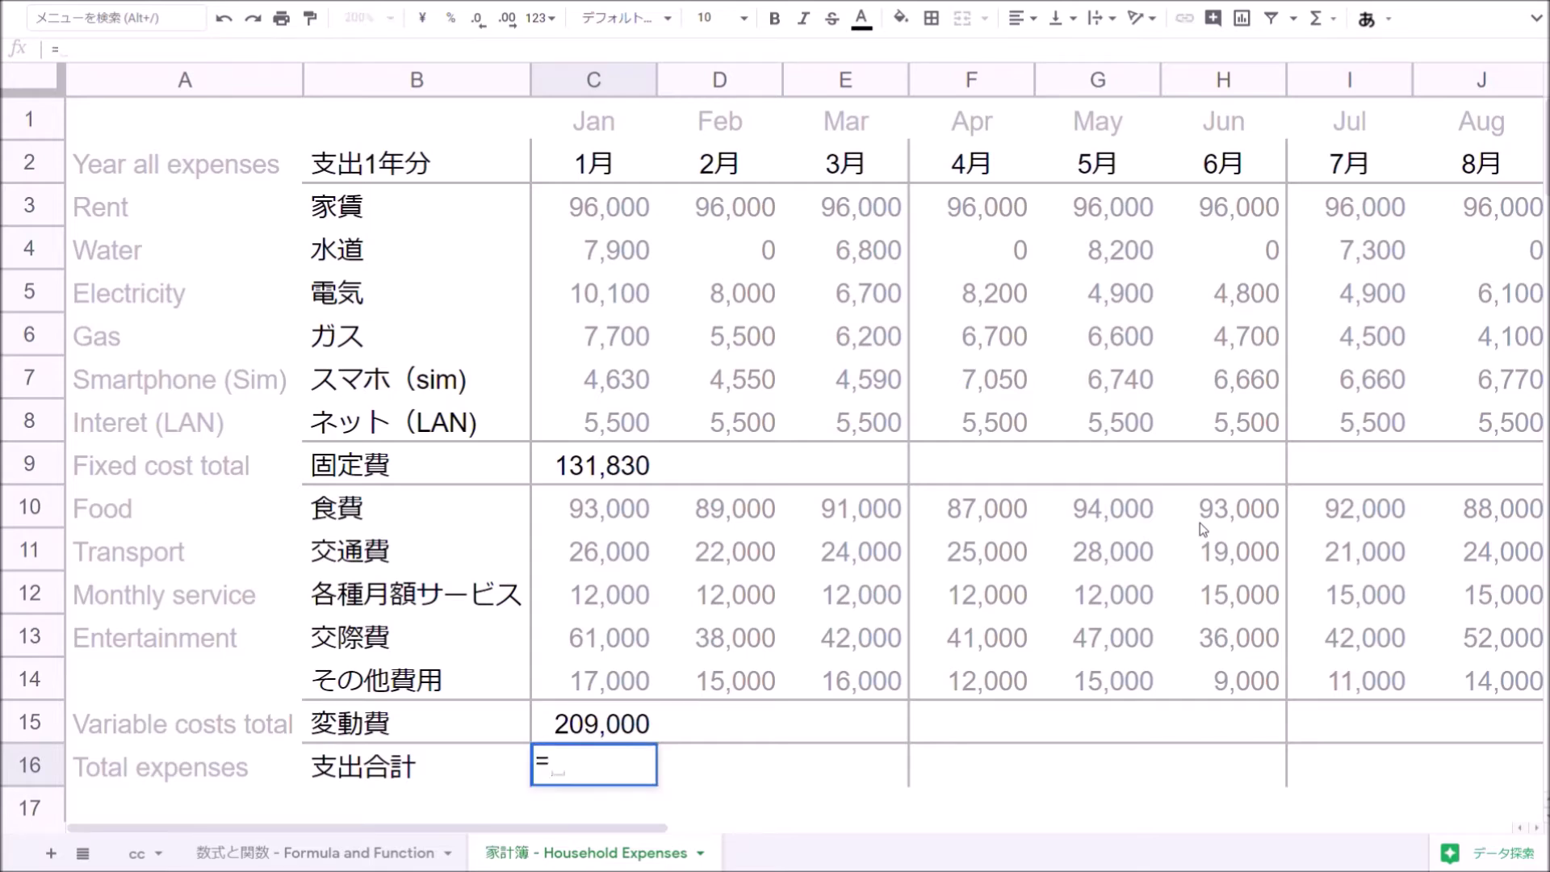
{"action": "key", "text": "Up"}
{"action": "key", "text": "Up"}
{"action": "key", "text": "Up"}
{"action": "key", "text": "Up"}
{"action": "key", "text": "Up"}
{"action": "key", "text": "Up"}
{"action": "key", "text": "Up"}
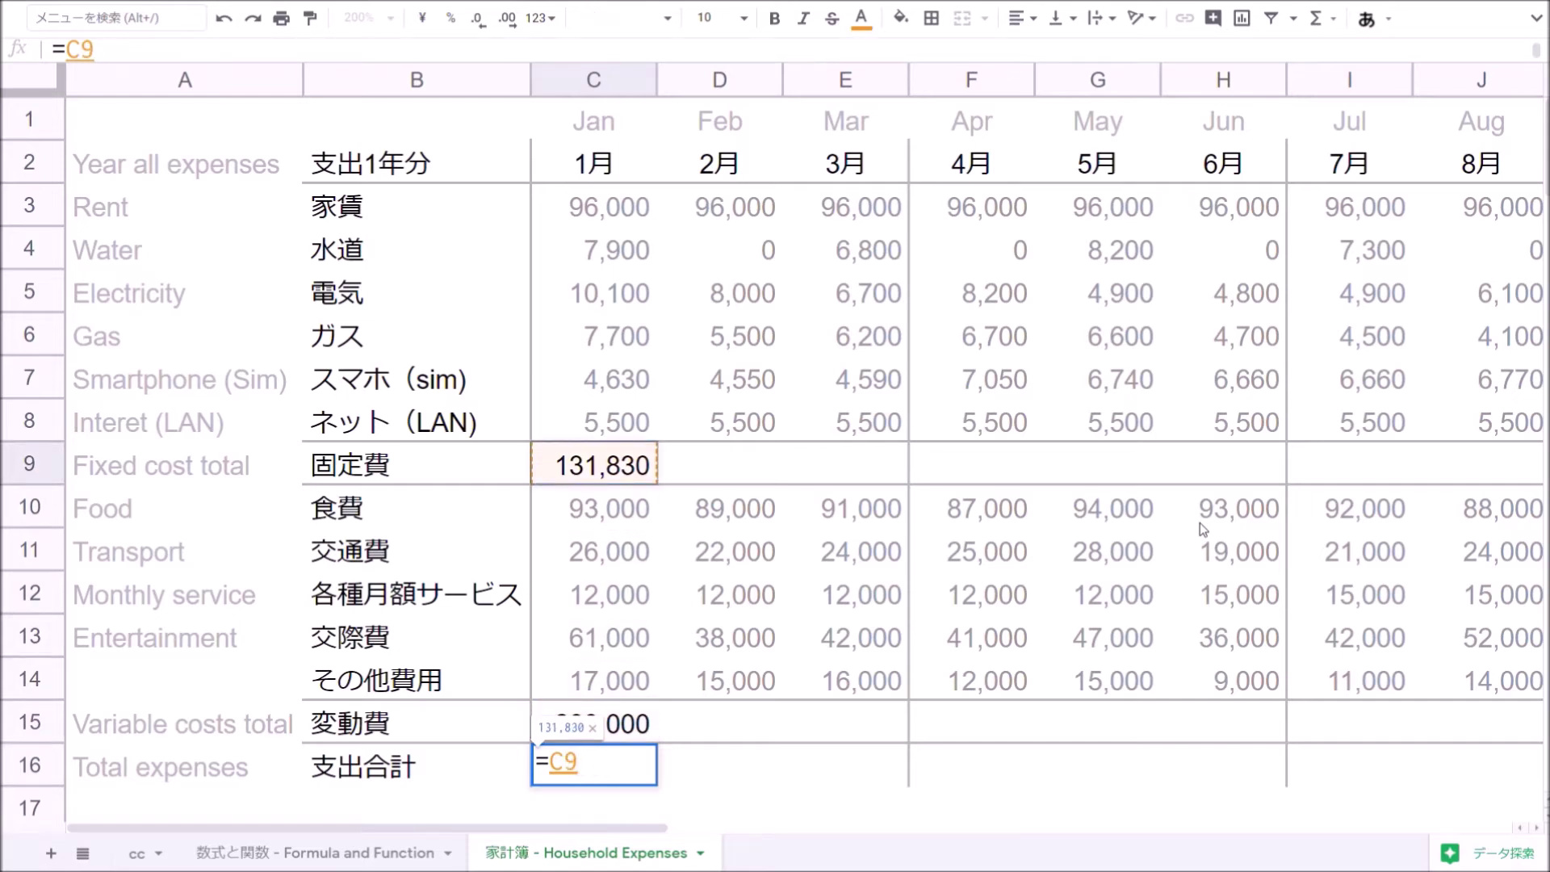
{"action": "type", "text": "+"}
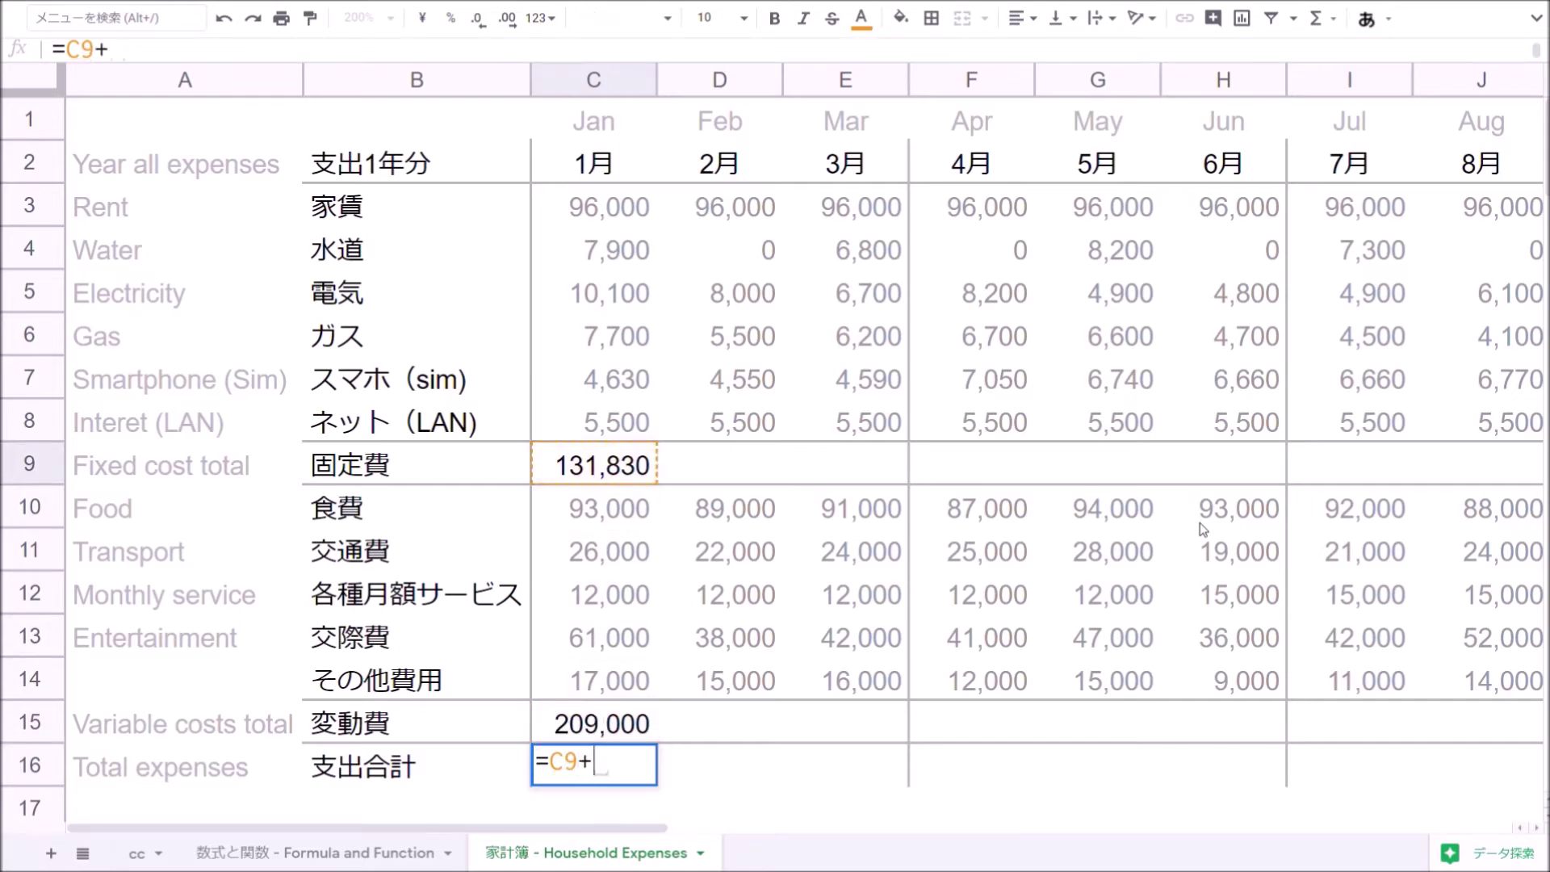
{"action": "key", "text": "Up"}
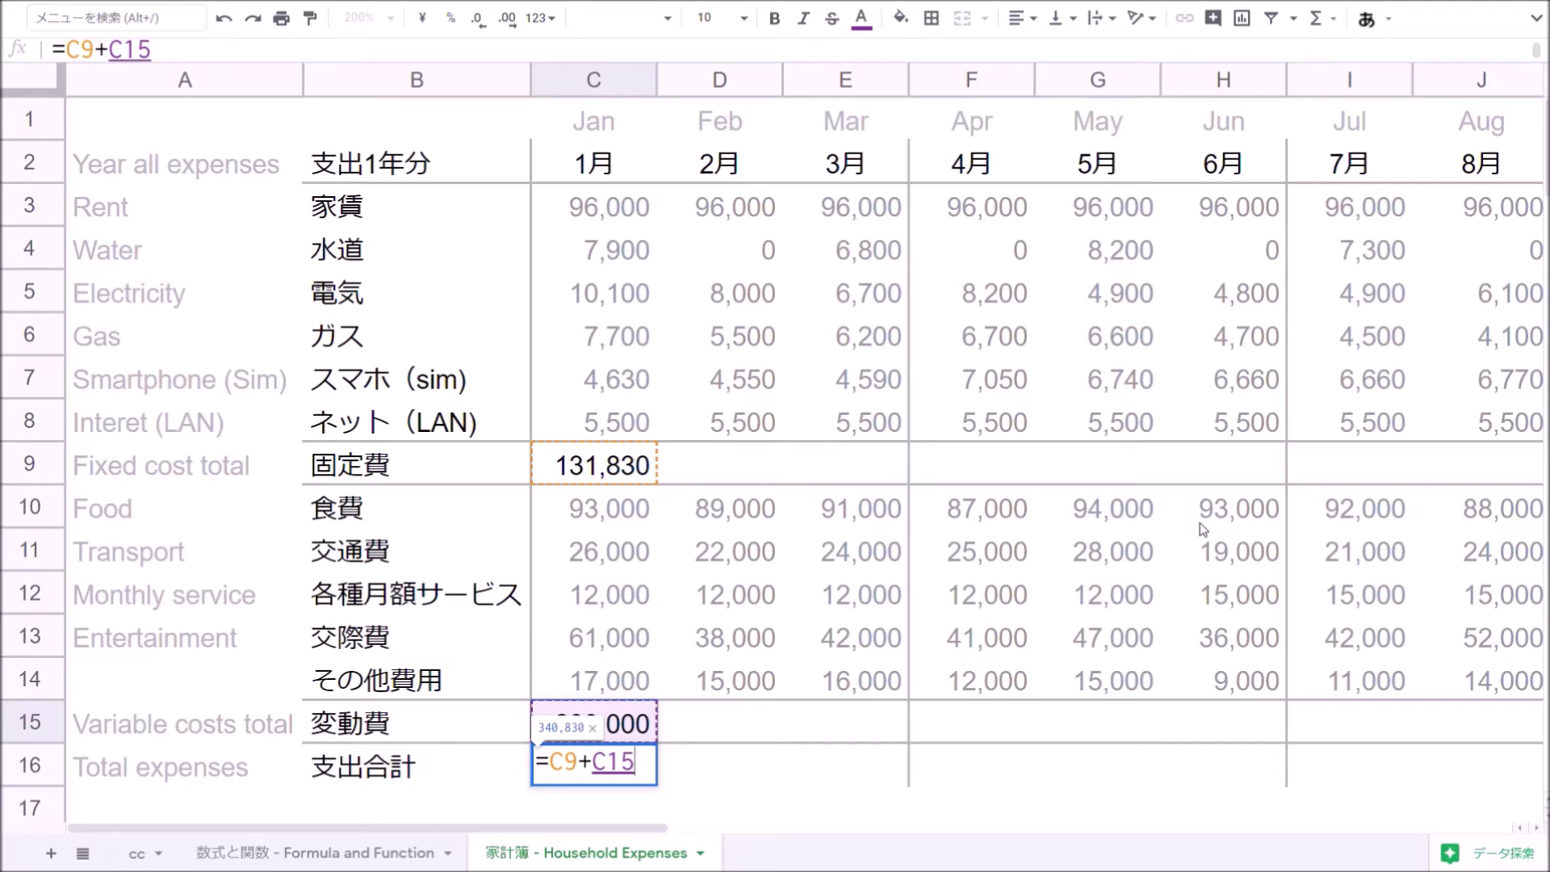
{"action": "key", "text": "Return"}
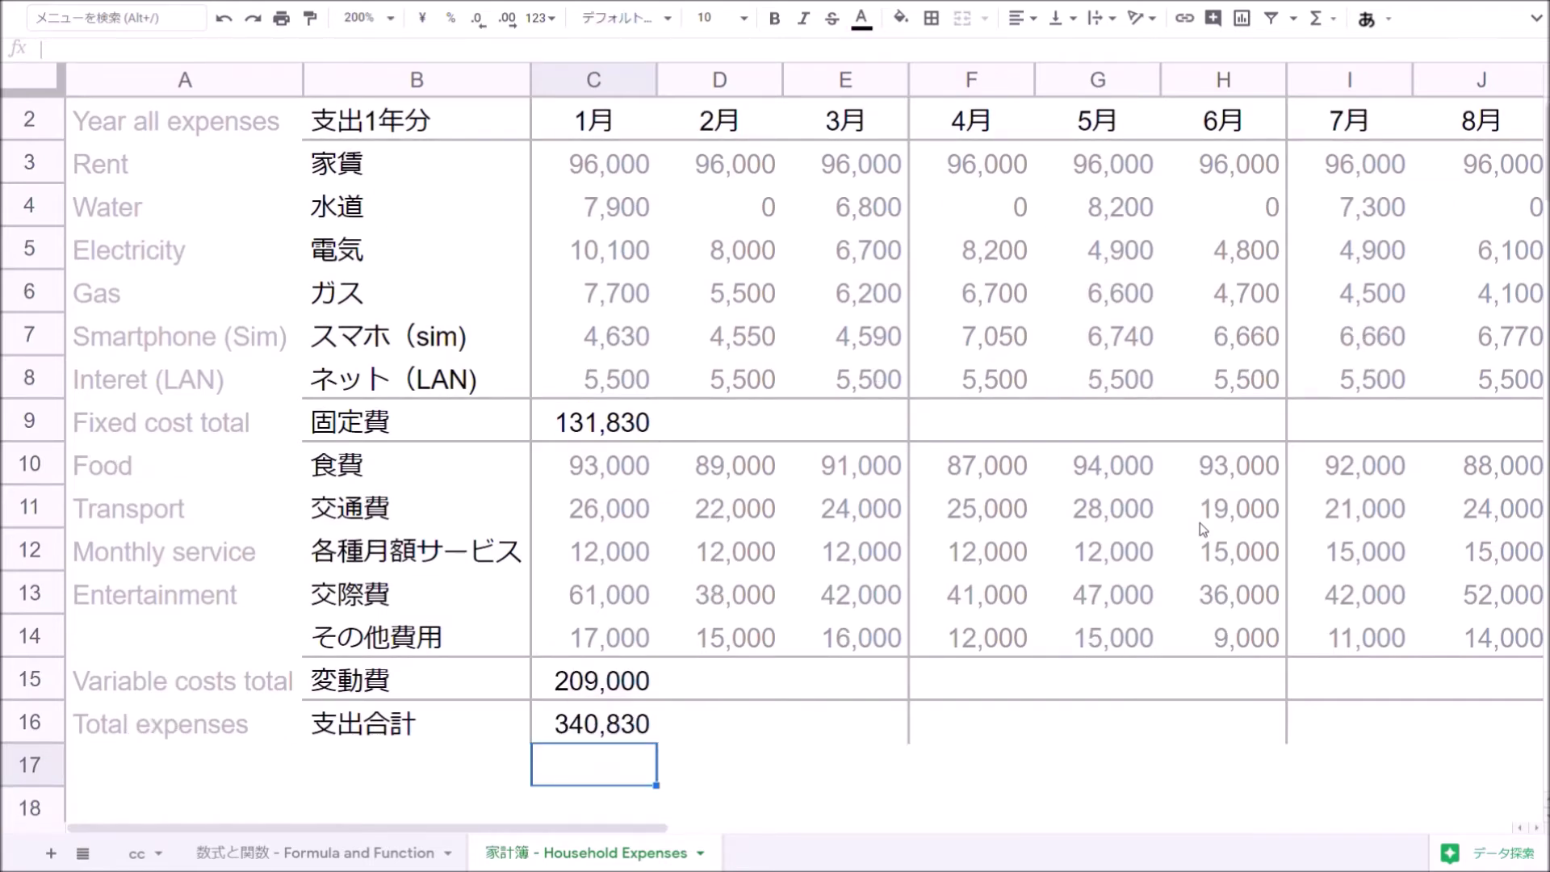
Replace the January total expenses formula in cell C16 with =SUM(C9,C15)
{"action": "key", "text": "Up"}
{"action": "key", "text": "BackSpace"}
{"action": "type", "text": "=sum"}
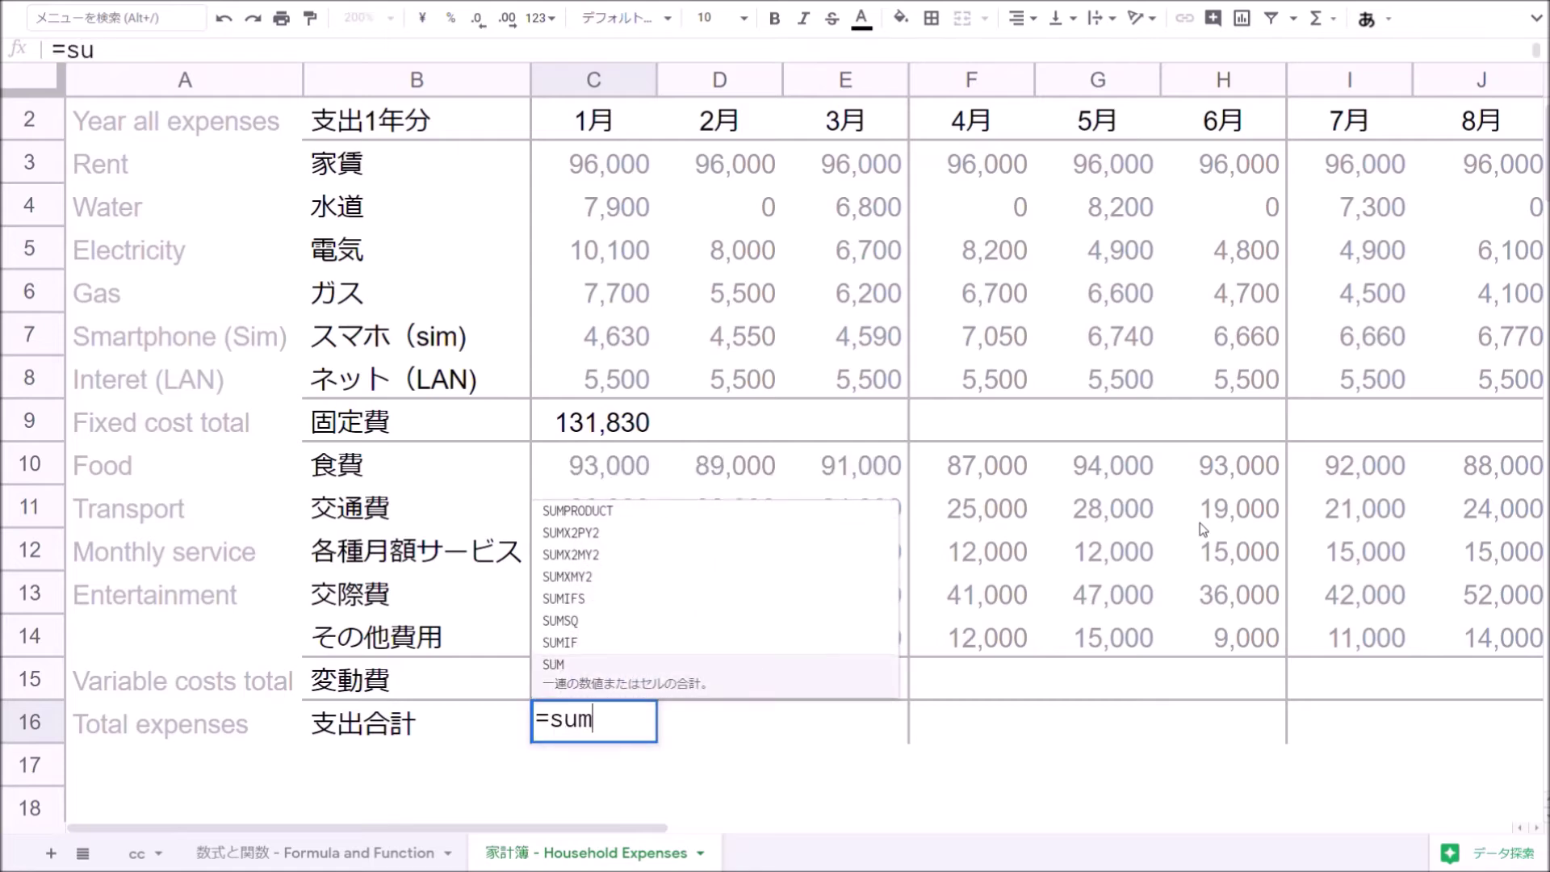
{"action": "key", "text": "Tab"}
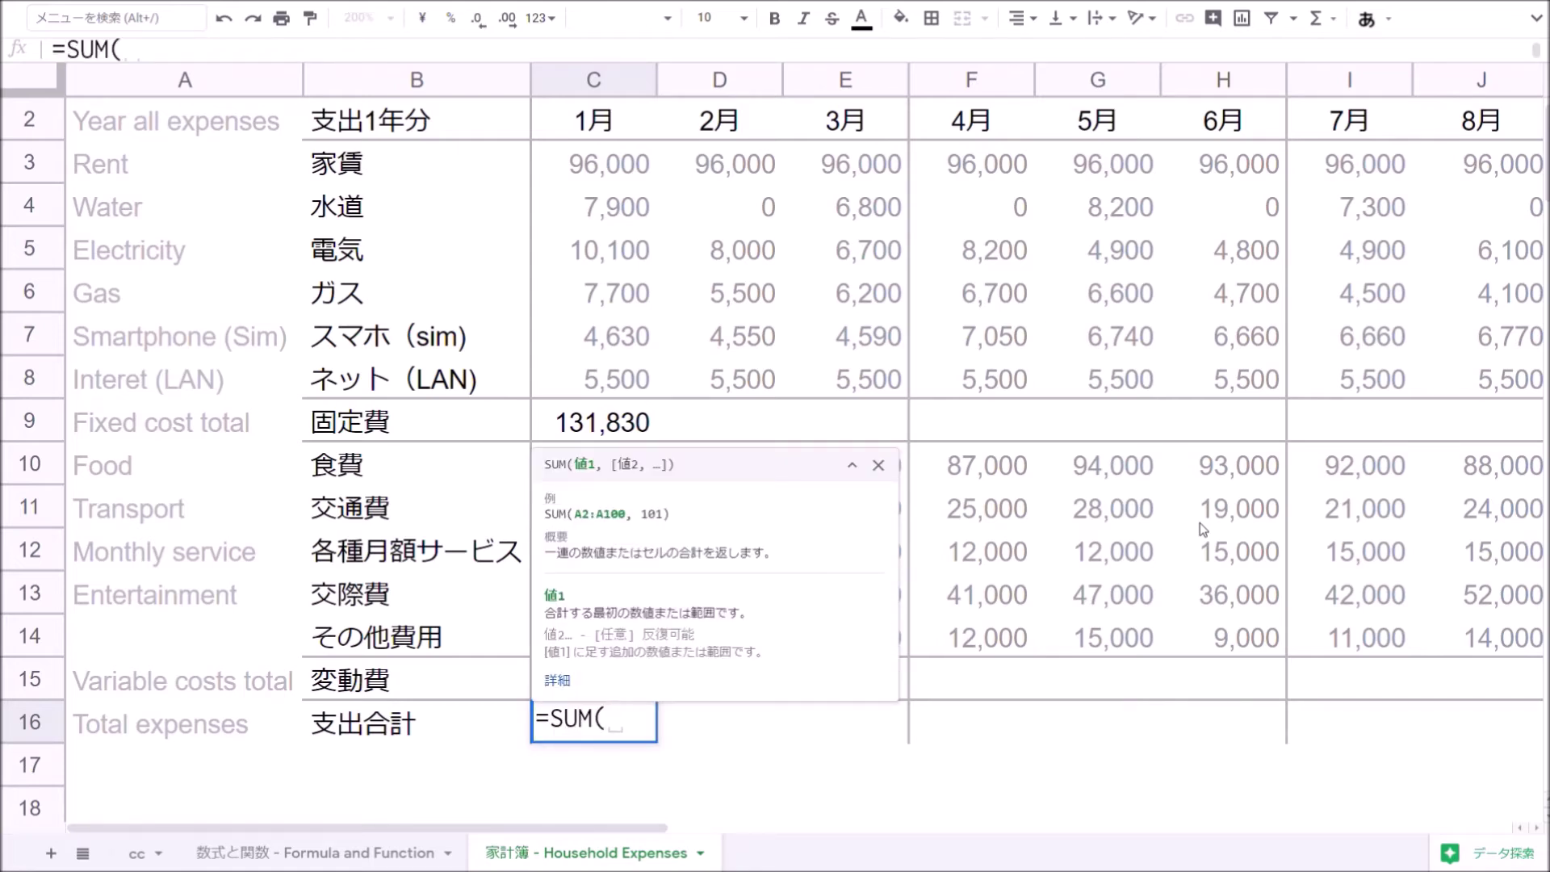
{"action": "key", "text": "Up"}
{"action": "key", "text": "Up"}
{"action": "key", "text": "Up"}
{"action": "key", "text": "Up"}
{"action": "key", "text": "Up"}
{"action": "key", "text": "Up"}
{"action": "key", "text": "Up"}
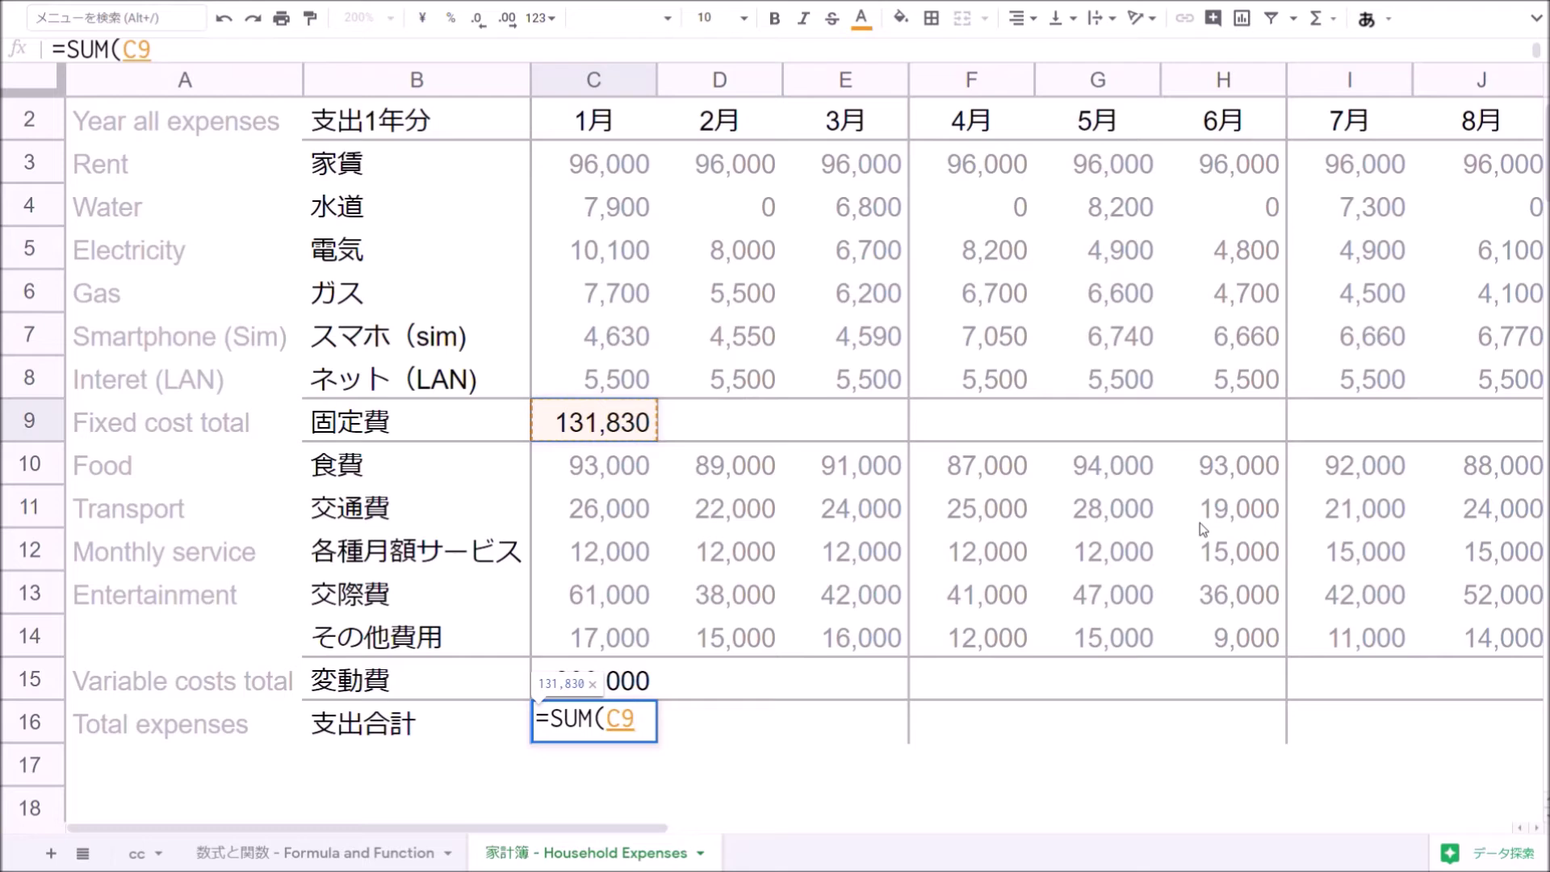
{"action": "type", "text": ","}
{"action": "key", "text": "Up"}
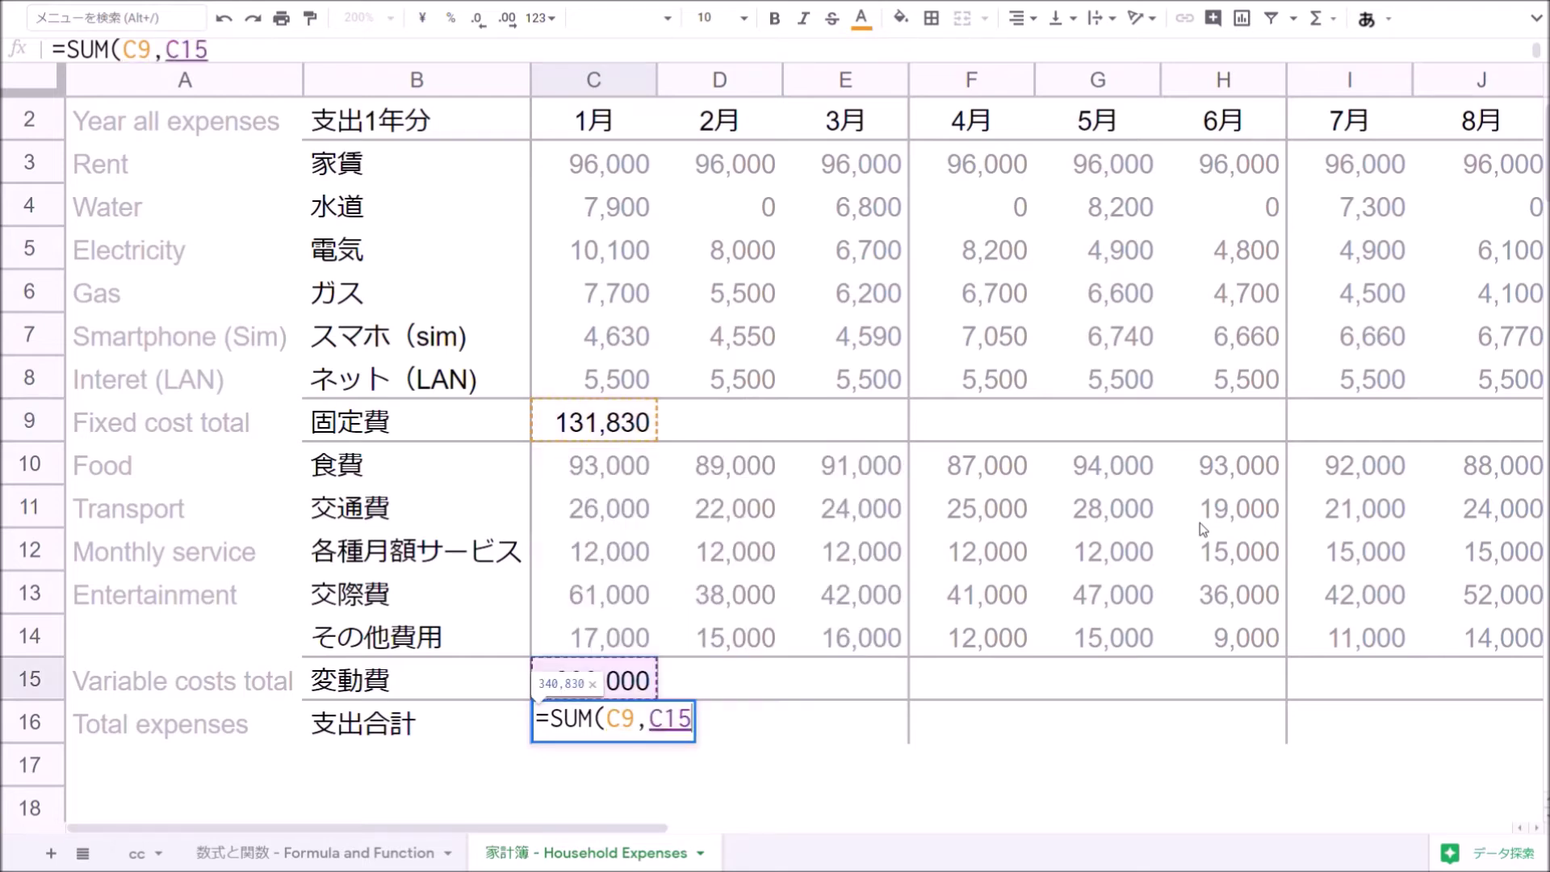
{"action": "key", "text": "Up"}
{"action": "key", "text": "Down"}
{"action": "key", "text": "Return"}
{"action": "key", "text": "Up"}
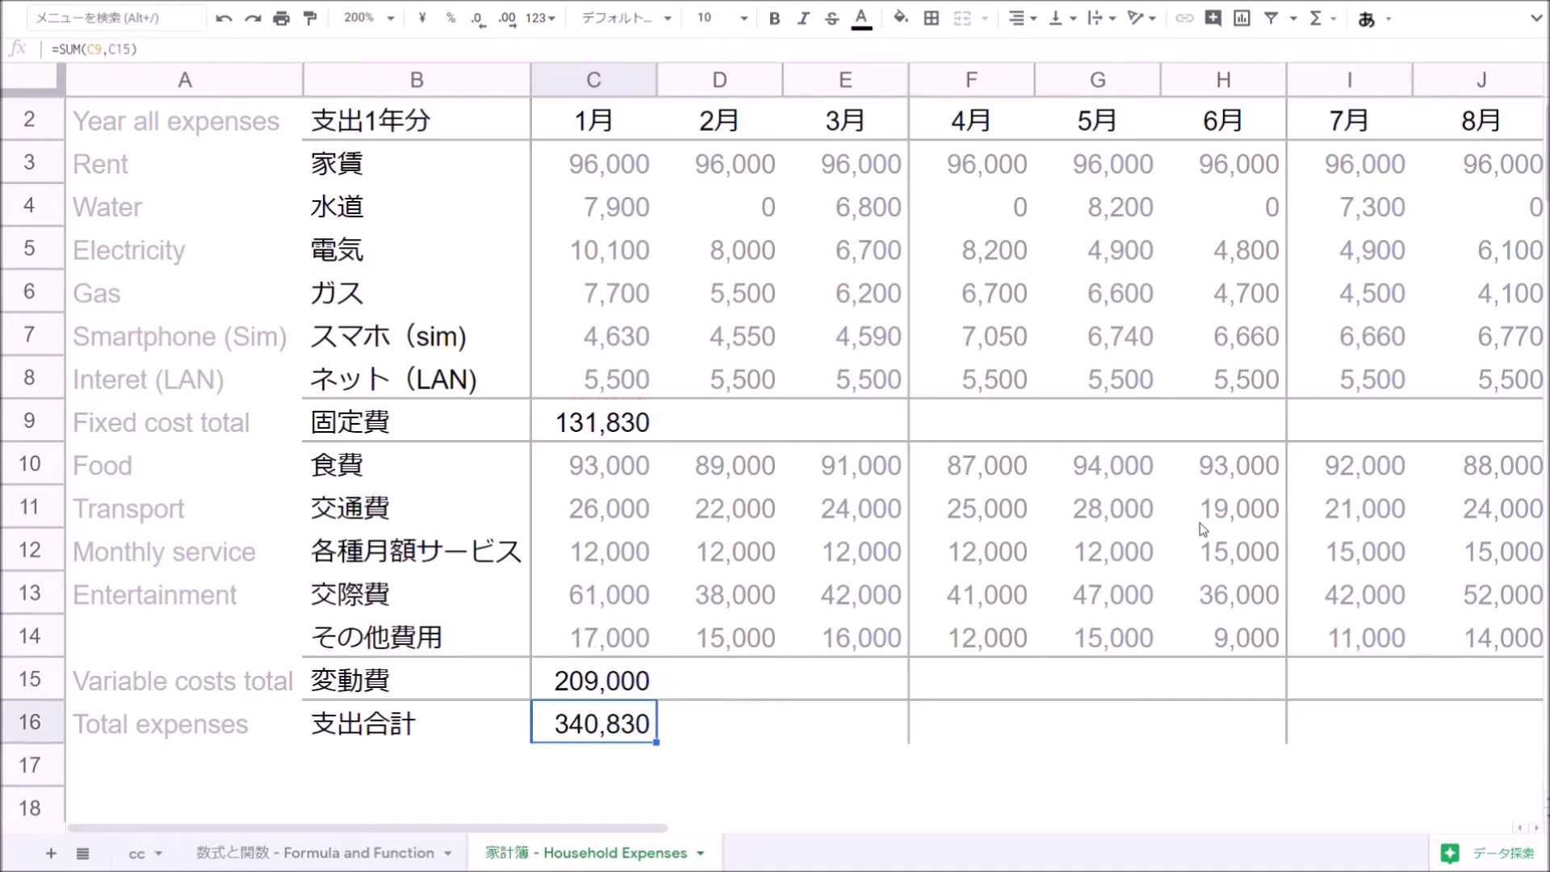
Fill January's fixed cost total formula from cell C9 across the row to December in N9
{"action": "key", "text": "Up"}
{"action": "key", "text": "Up"}
{"action": "key", "text": "Up"}
{"action": "key", "text": "Up"}
{"action": "key", "text": "Up"}
{"action": "key", "text": "Up"}
{"action": "key", "text": "Up"}
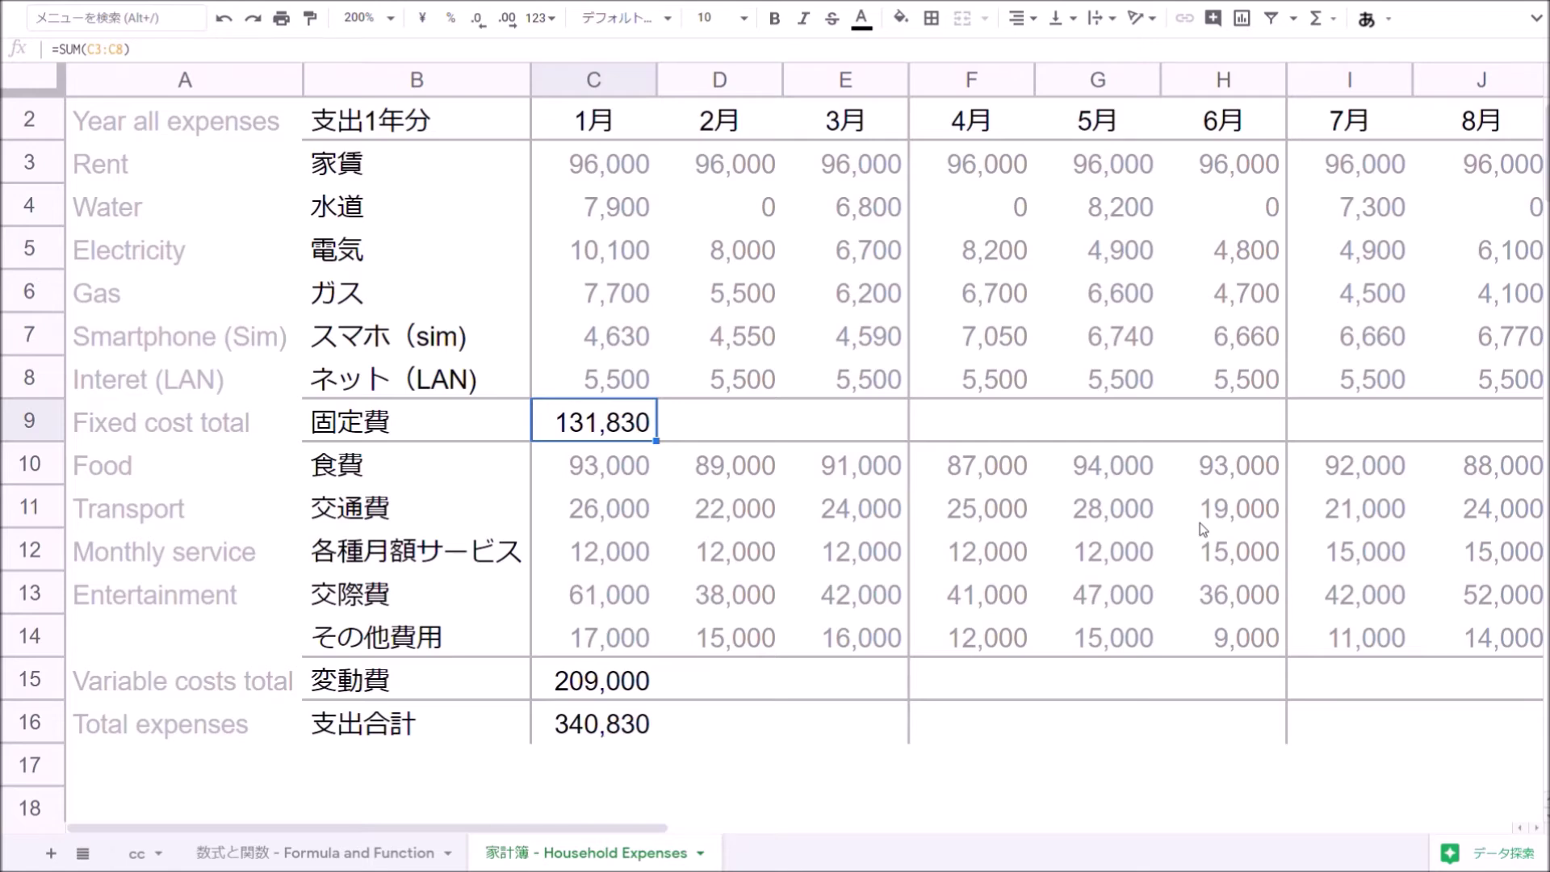
{"action": "key", "text": "shift+Right"}
{"action": "key", "text": "shift+Right"}
{"action": "key", "text": "shift+Right"}
{"action": "key", "text": "shift+Right"}
{"action": "key", "text": "shift+Right"}
{"action": "key", "text": "shift+Right"}
{"action": "key", "text": "shift+Right"}
{"action": "key", "text": "shift+Right"}
{"action": "key", "text": "shift+Right"}
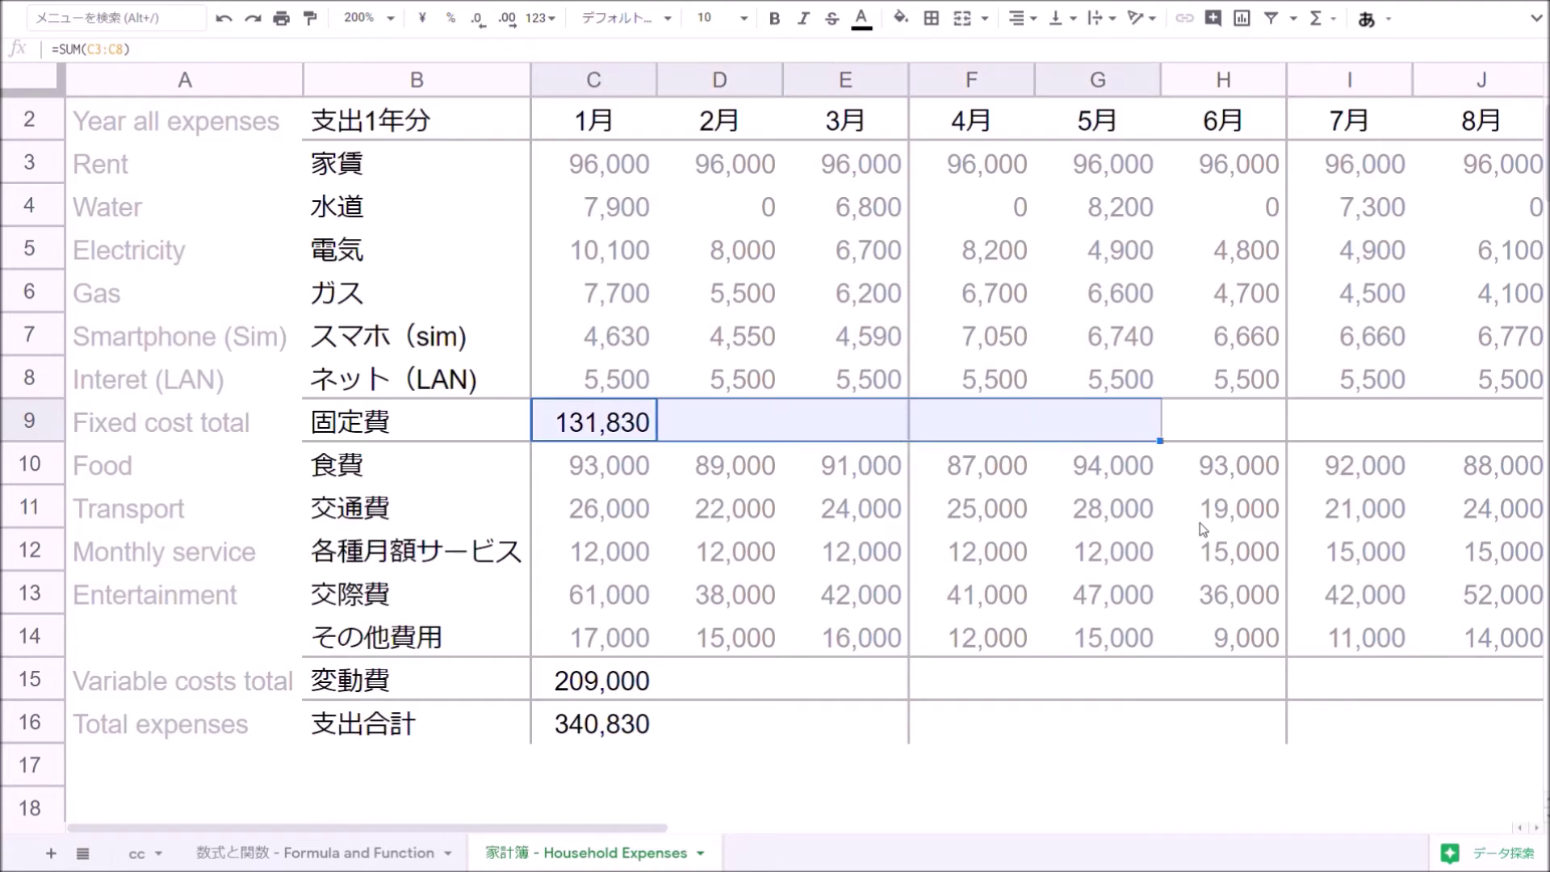
{"action": "key", "text": "shift+Right"}
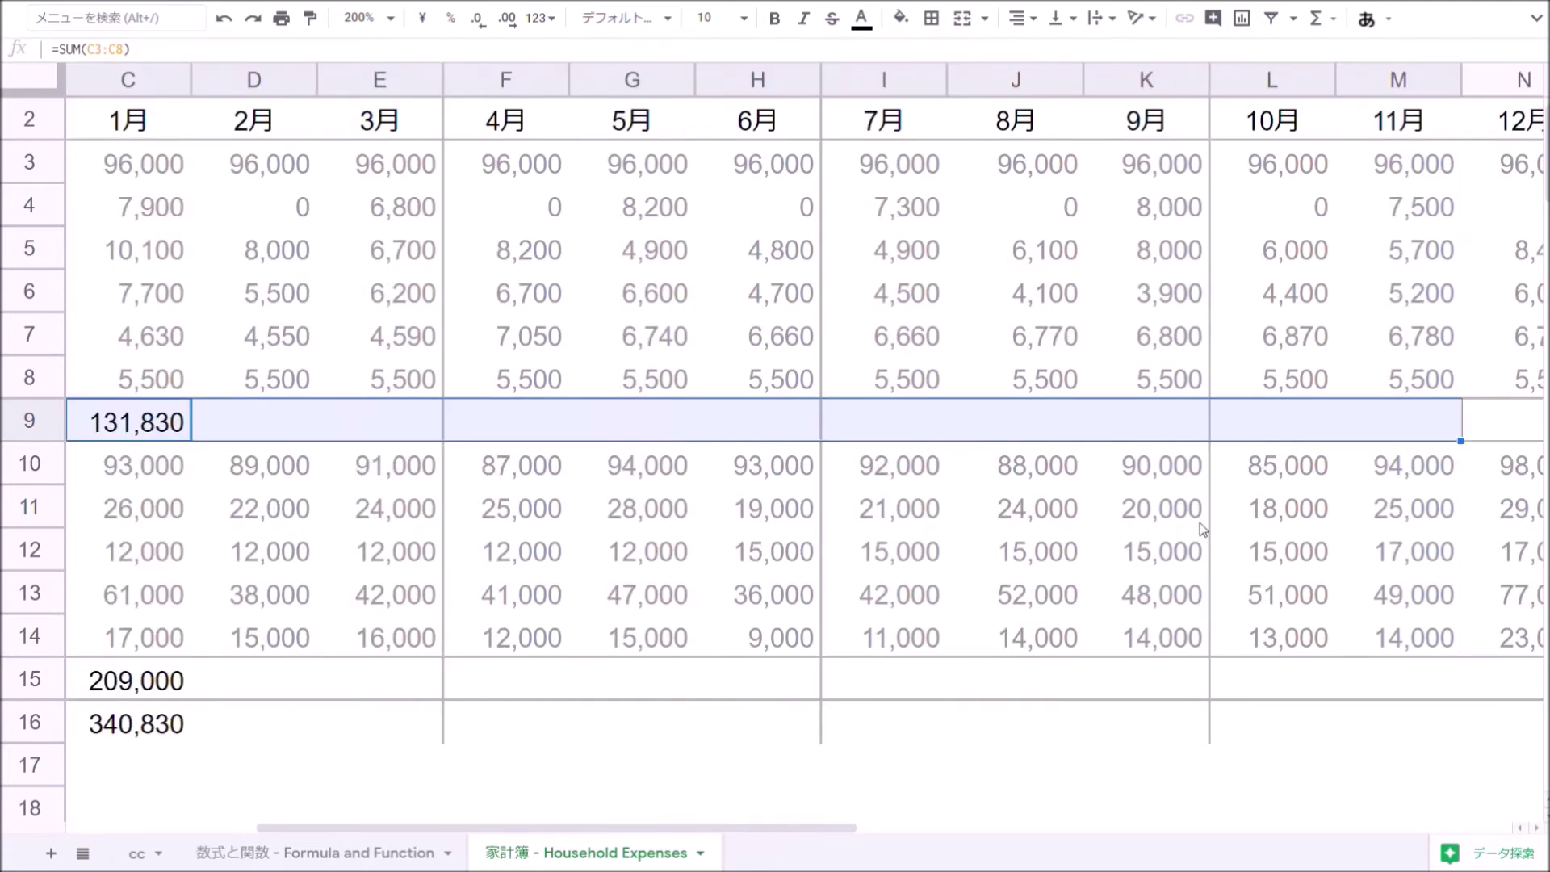
{"action": "key", "text": "shift+Right"}
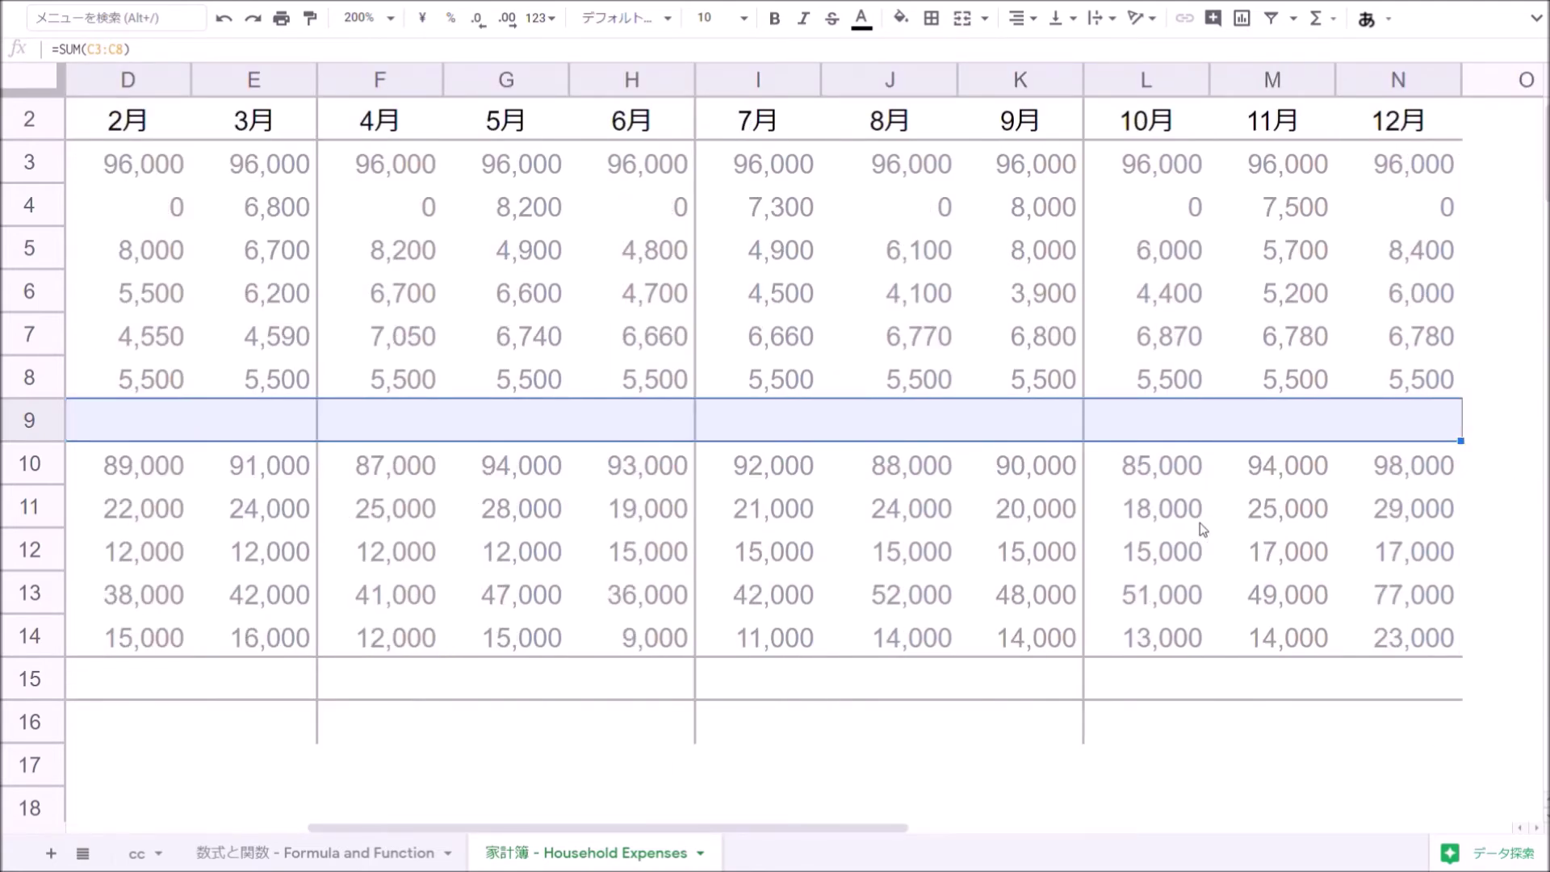
{"action": "key", "text": "ctrl+Return"}
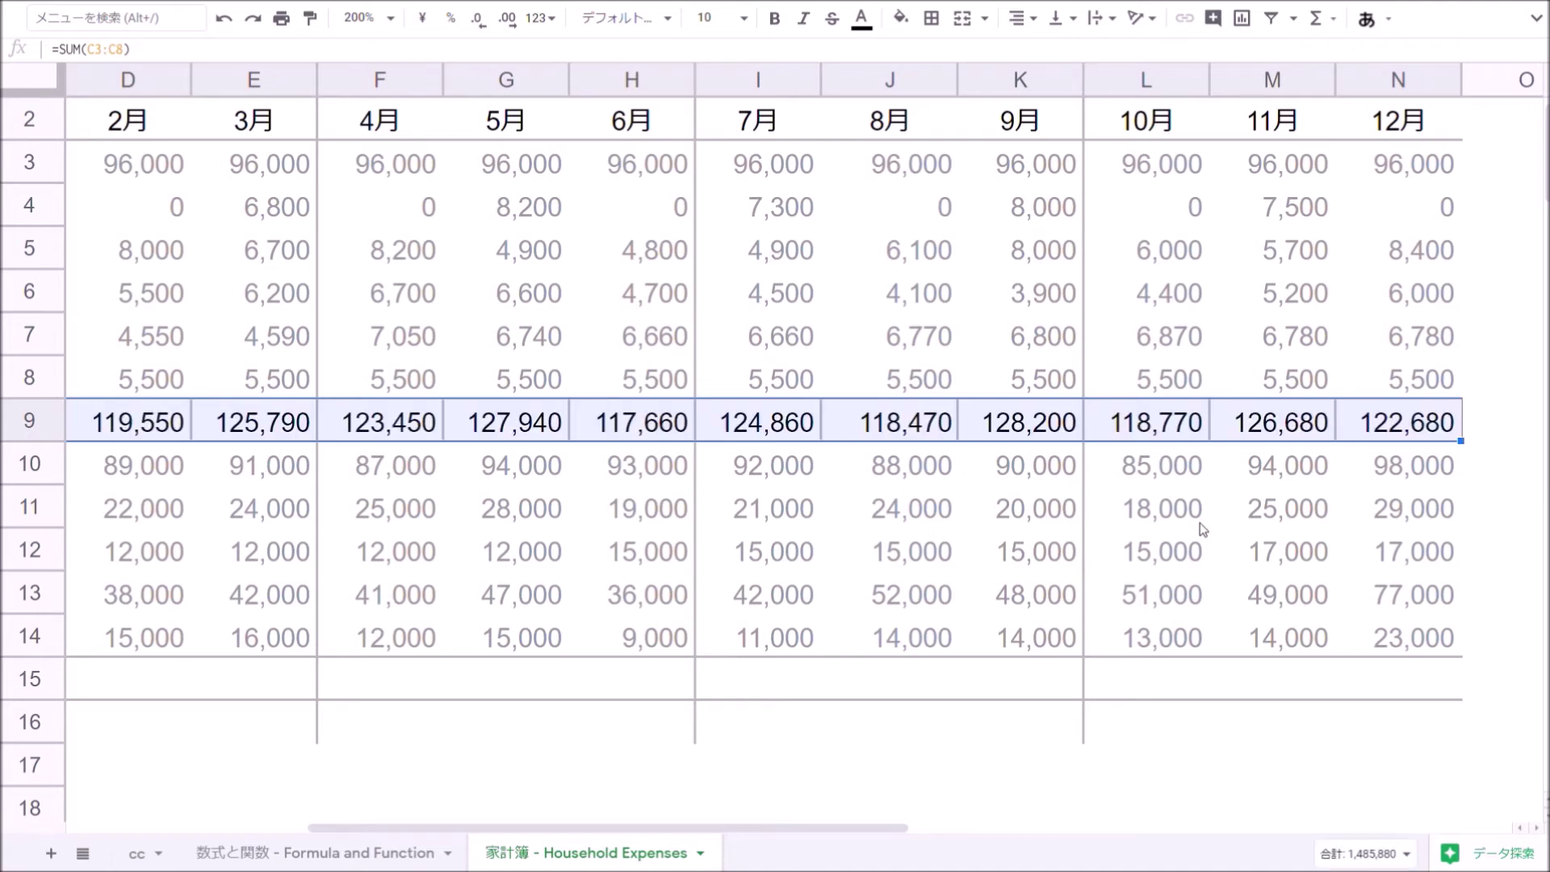
{"action": "key", "text": "Left"}
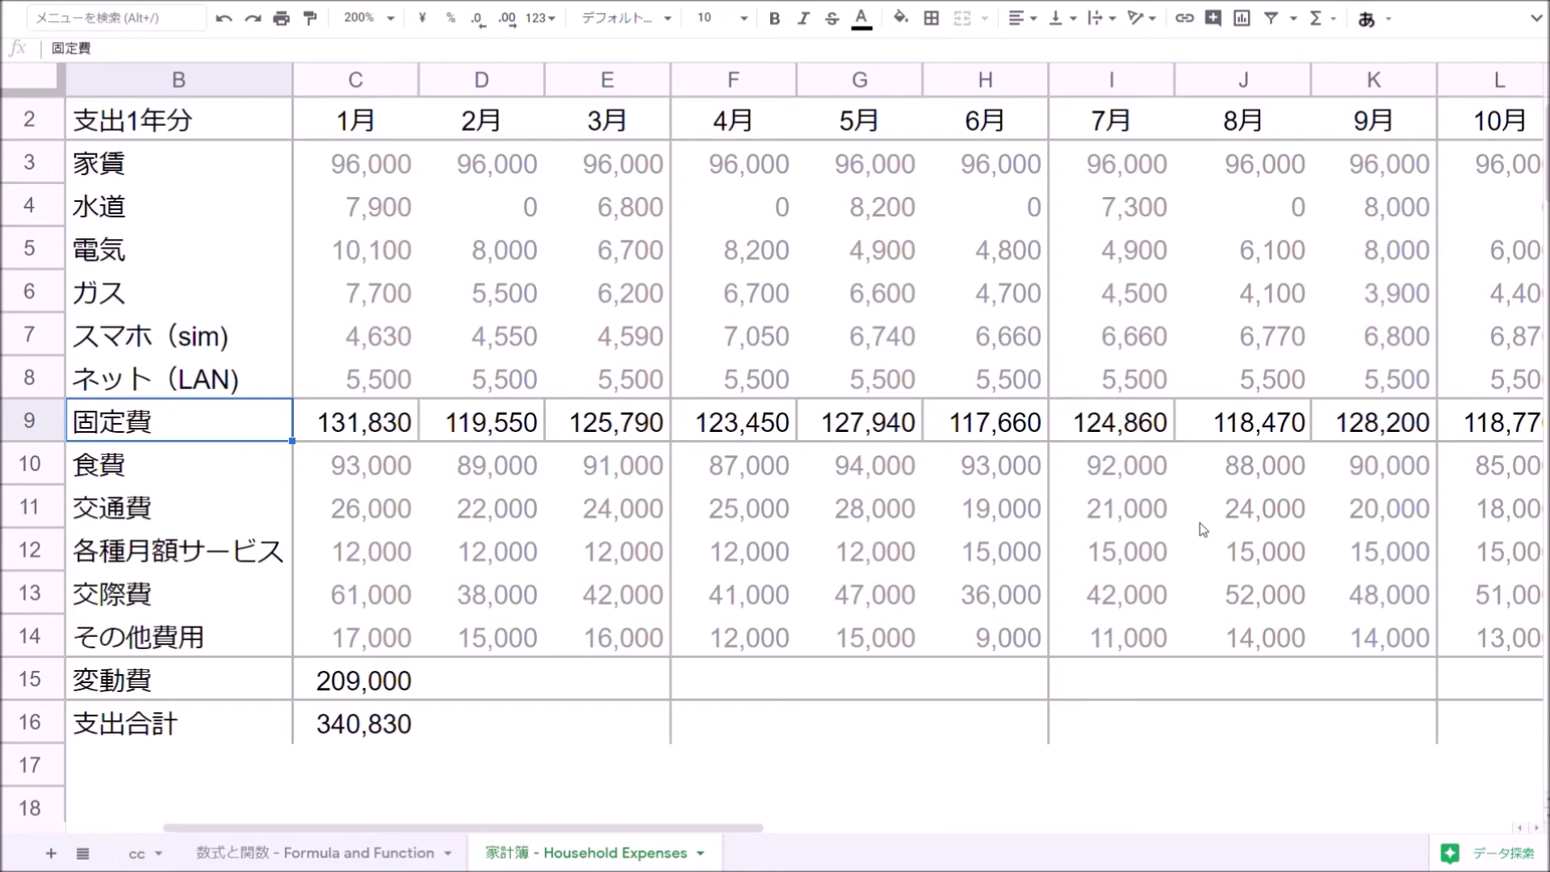
{"action": "key", "text": "Right"}
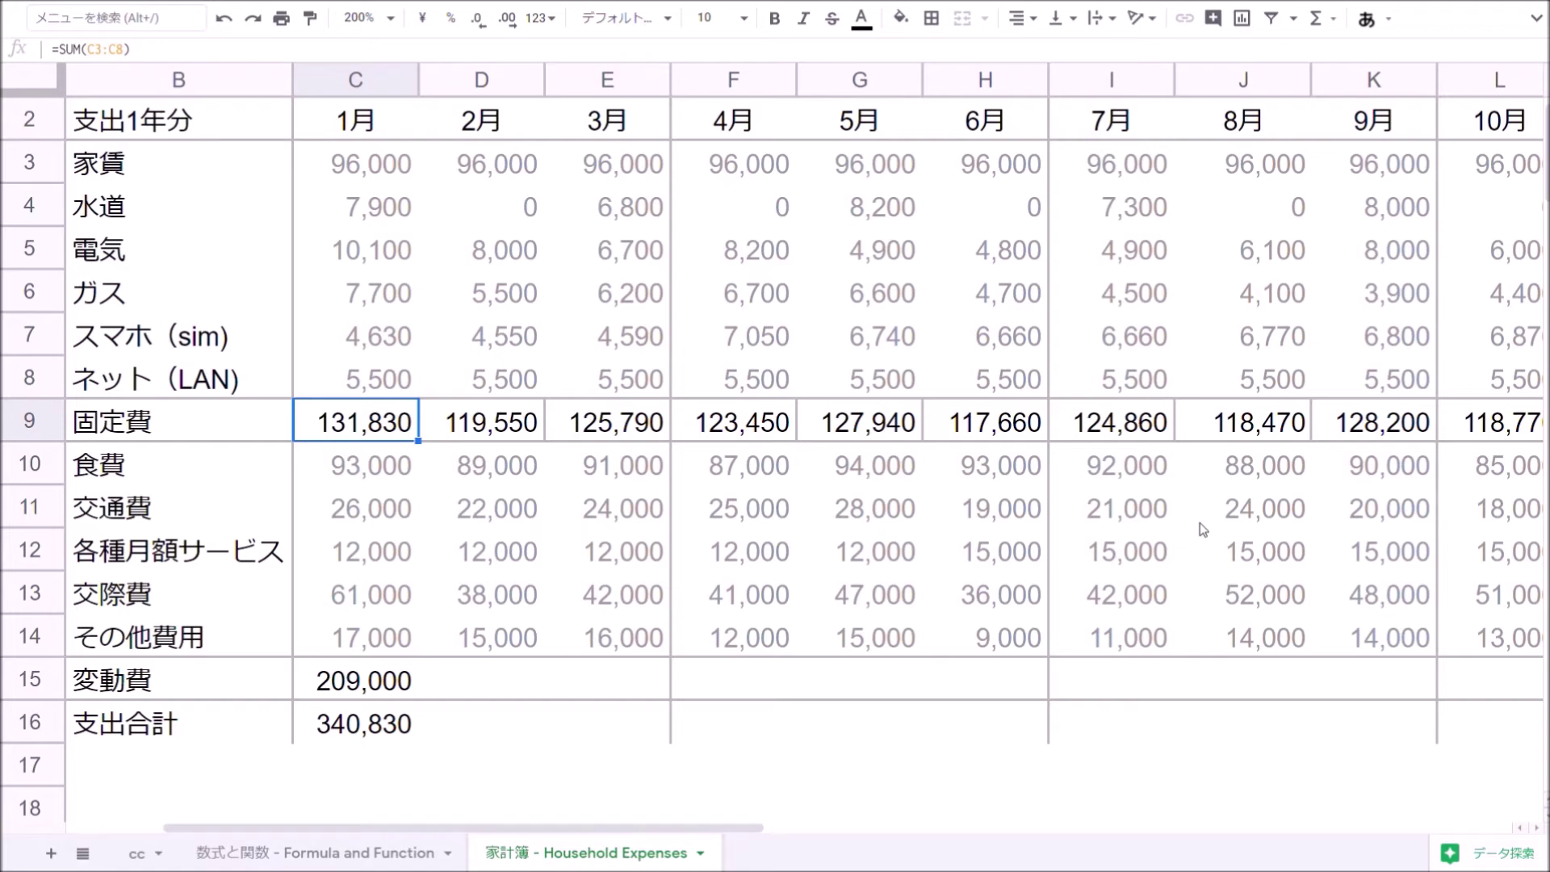
Undo the fill of the fixed cost total formula across row 9
{"action": "key", "text": "ctrl+z"}
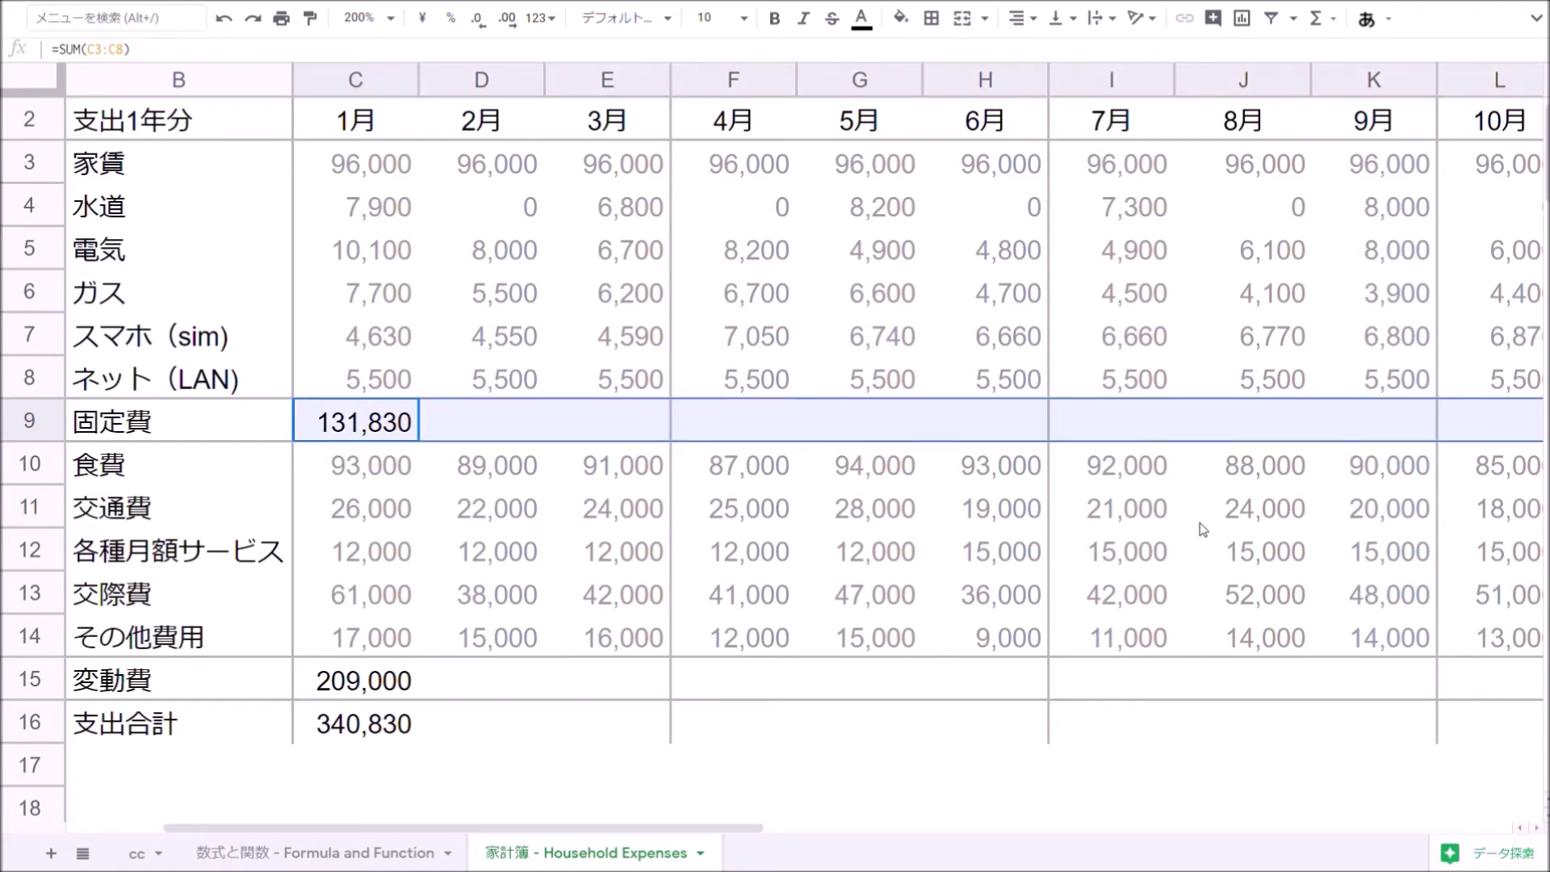
{"action": "key", "text": "ctrl+z"}
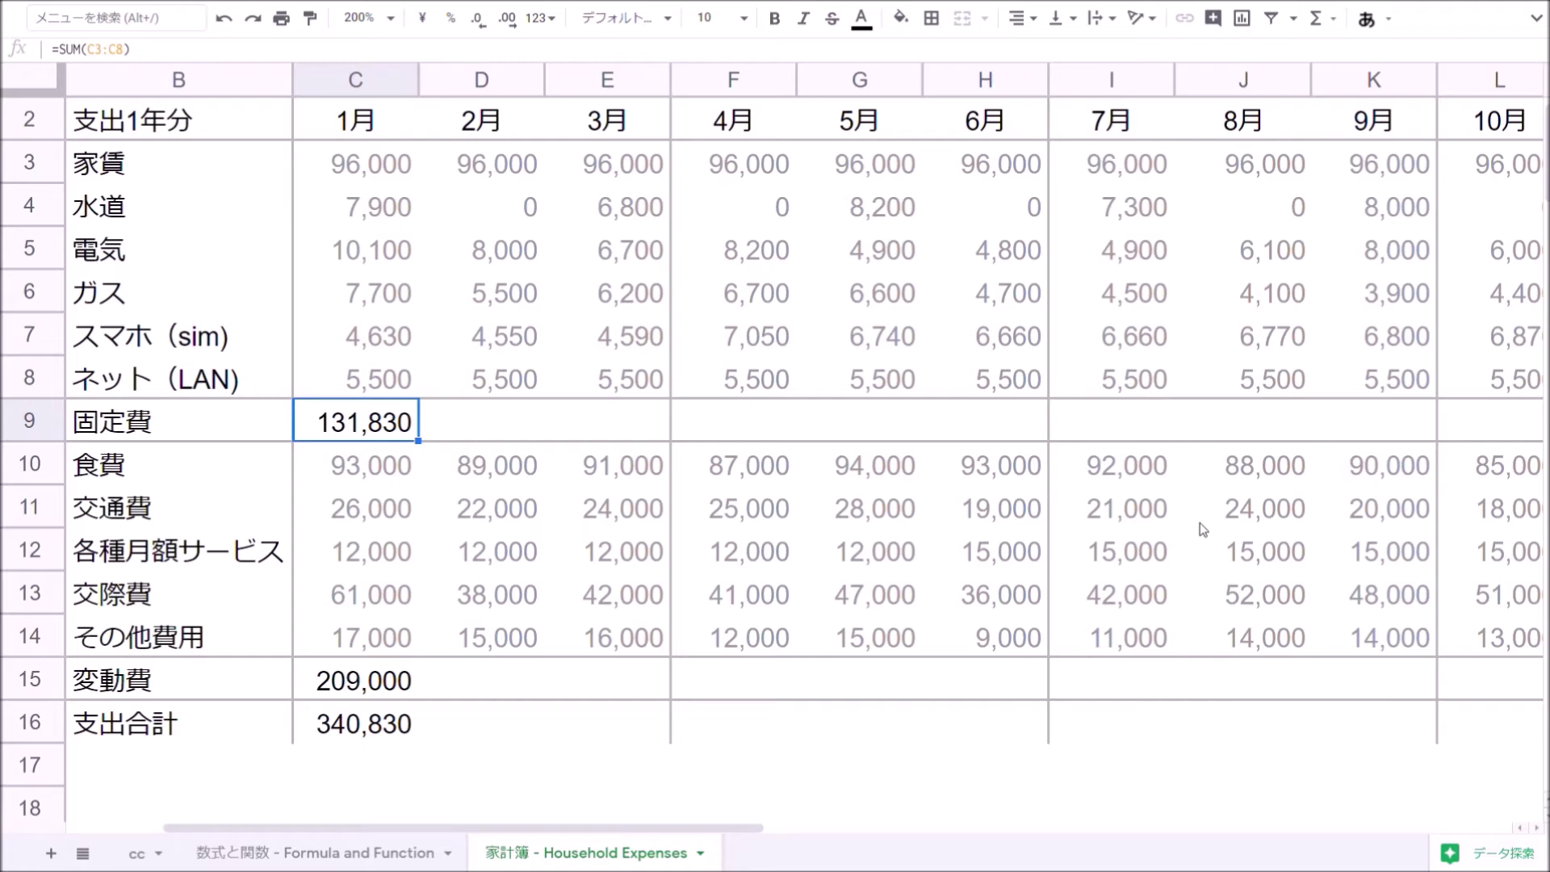
Copy January's fixed cost total in C9 and paste only its formula across C9:N9, leaving out the source formatting
{"action": "key", "text": "ctrl+z"}
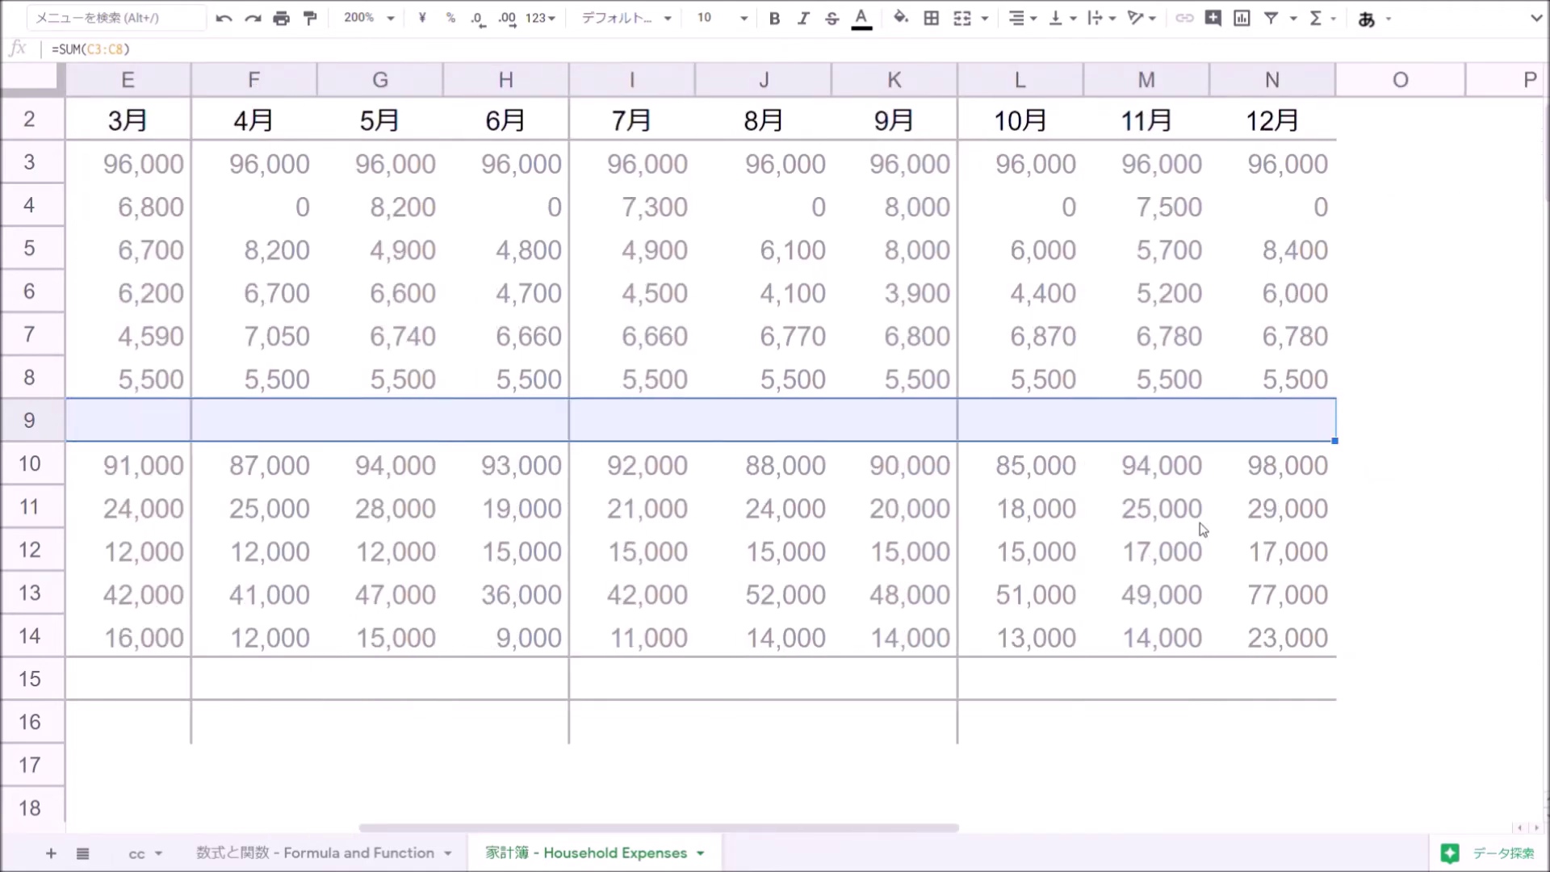
{"action": "right_click", "coordinate": [1076, 423]}
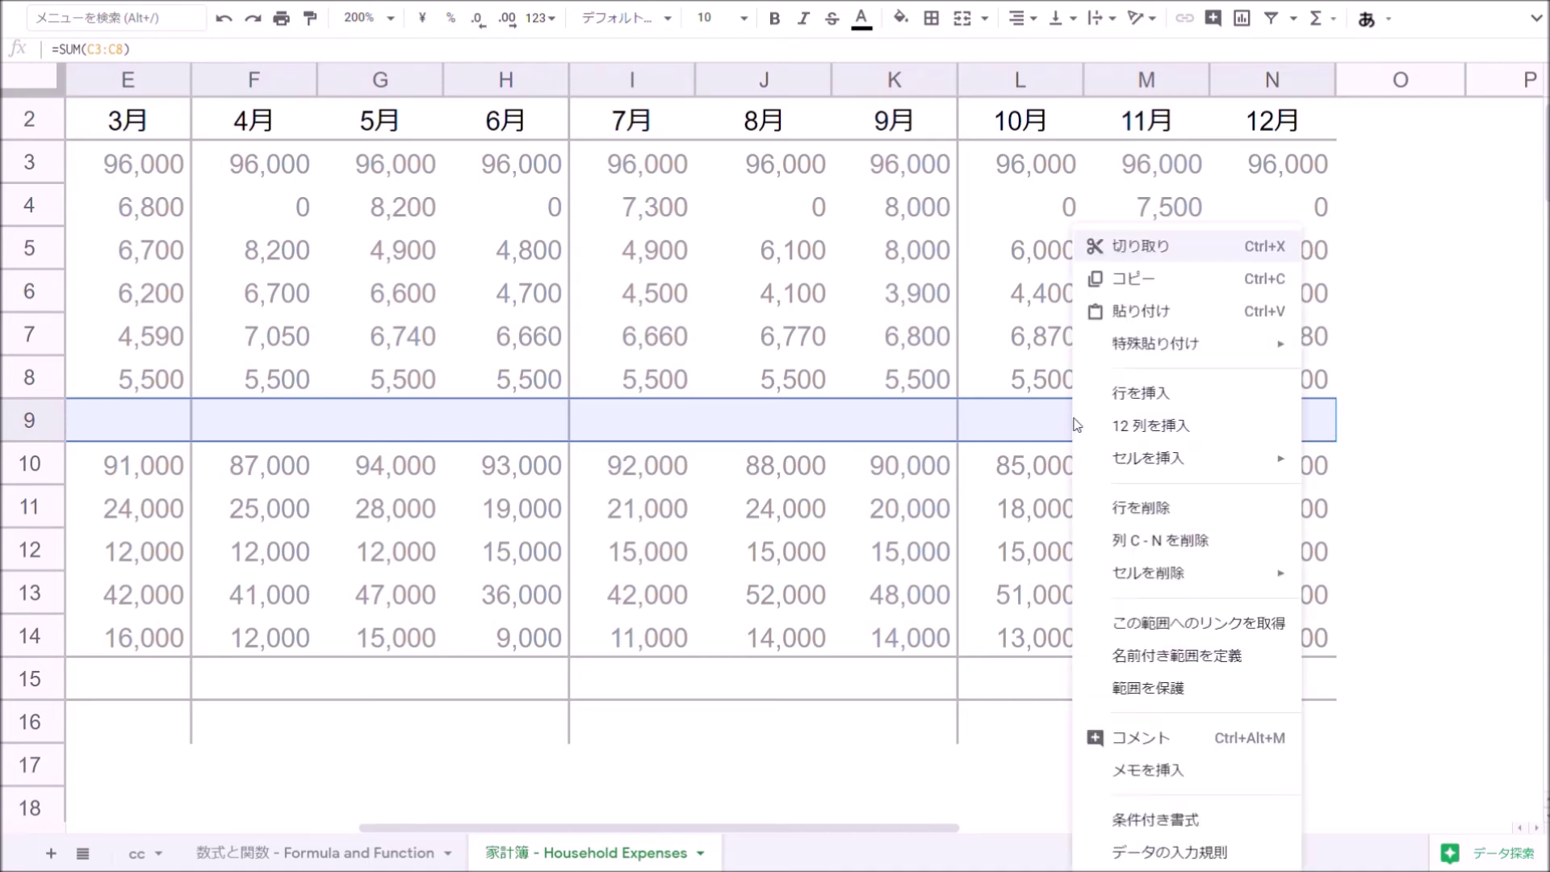
{"action": "mouse_move", "coordinate": [1129, 361]}
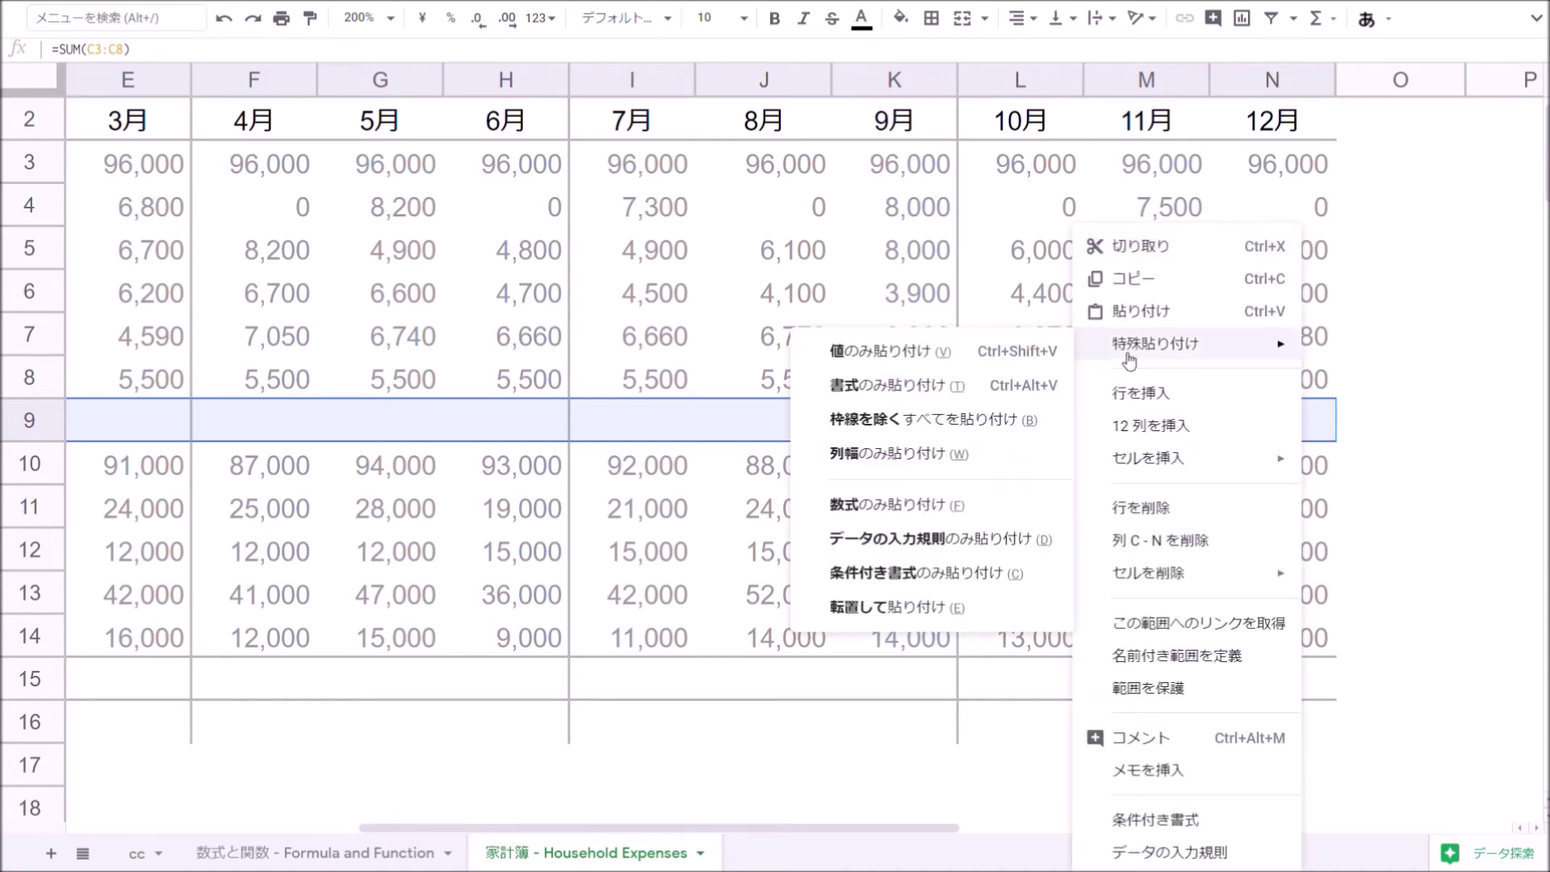
{"action": "left_click", "coordinate": [969, 505]}
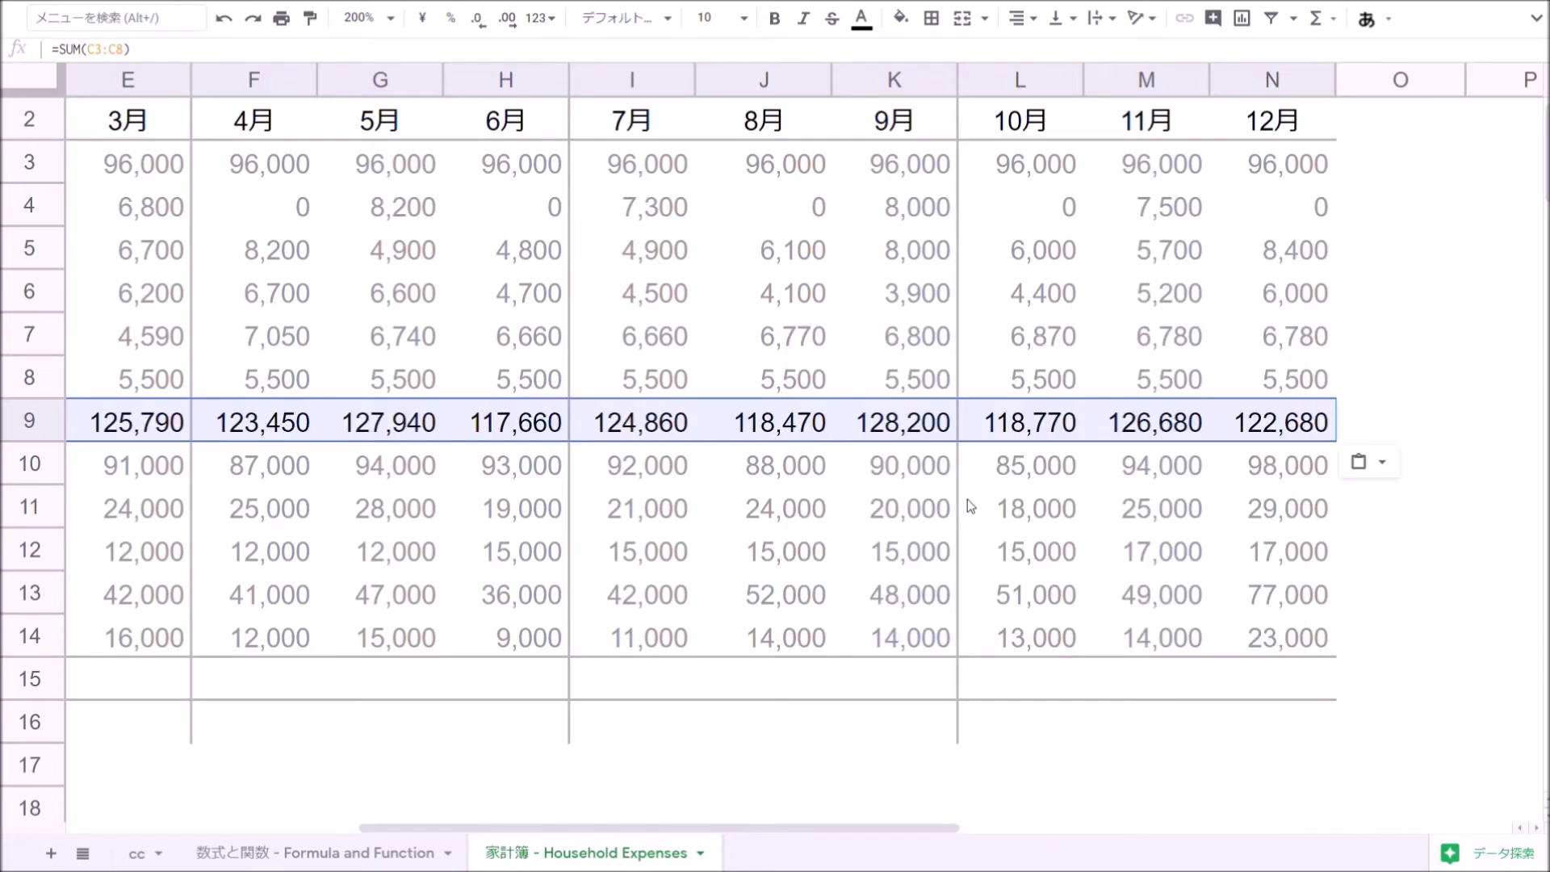
Check which ranges the pasted fixed cost formulas in row 9 sum, going cell by cell from December back to June
{"action": "left_click", "coordinate": [1298, 433]}
{"action": "key", "text": "Return"}
{"action": "key", "text": "Return"}
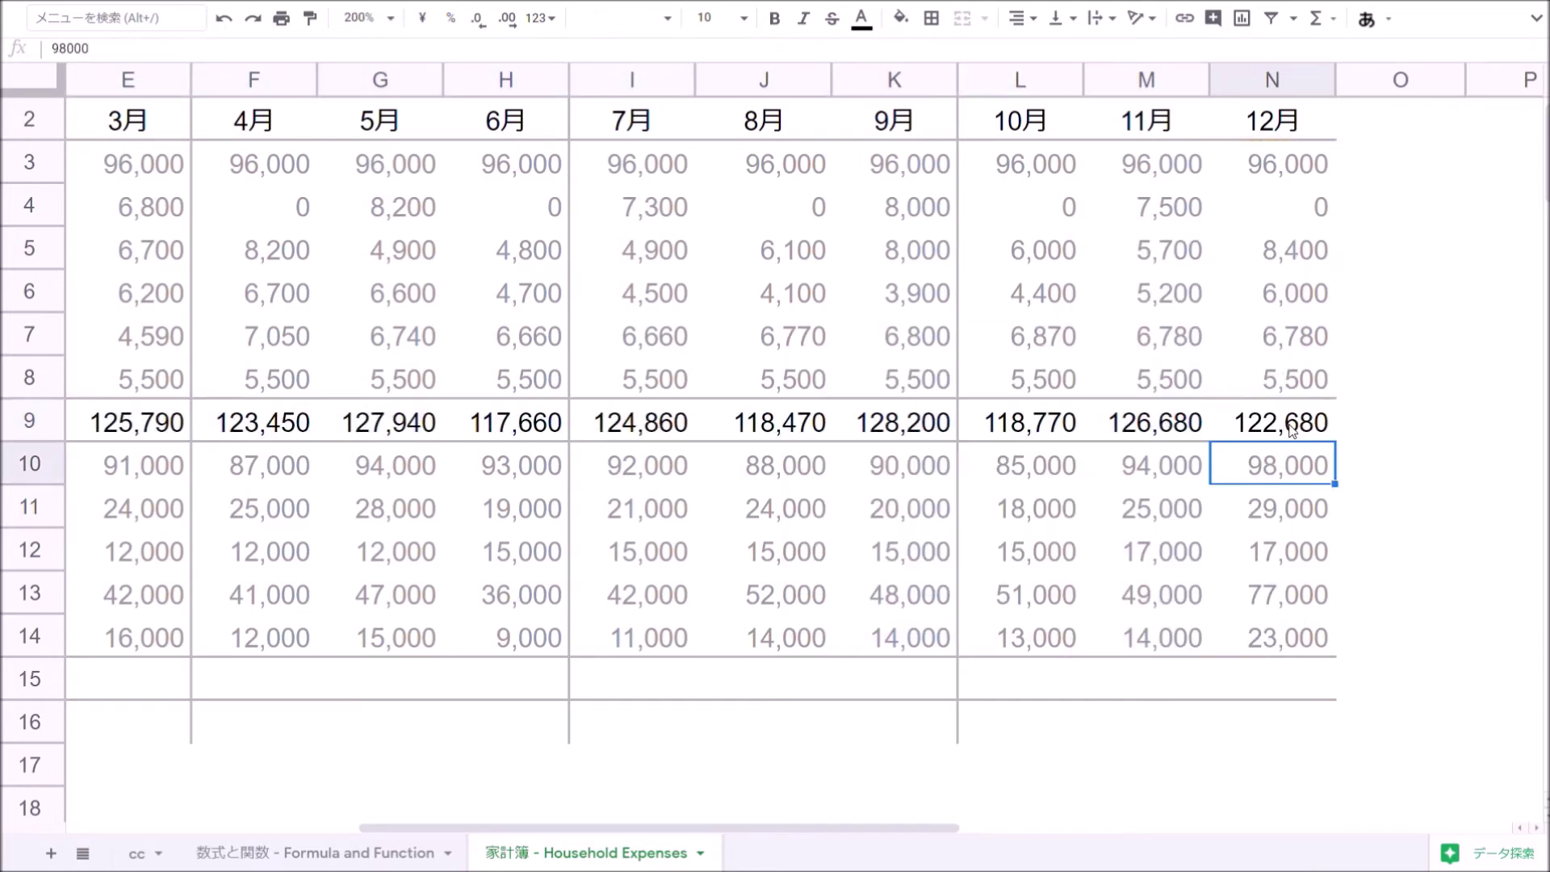
{"action": "key", "text": "Up"}
{"action": "key", "text": "Left"}
{"action": "key", "text": "Return"}
{"action": "key", "text": "Return"}
{"action": "key", "text": "Up"}
{"action": "key", "text": "Left"}
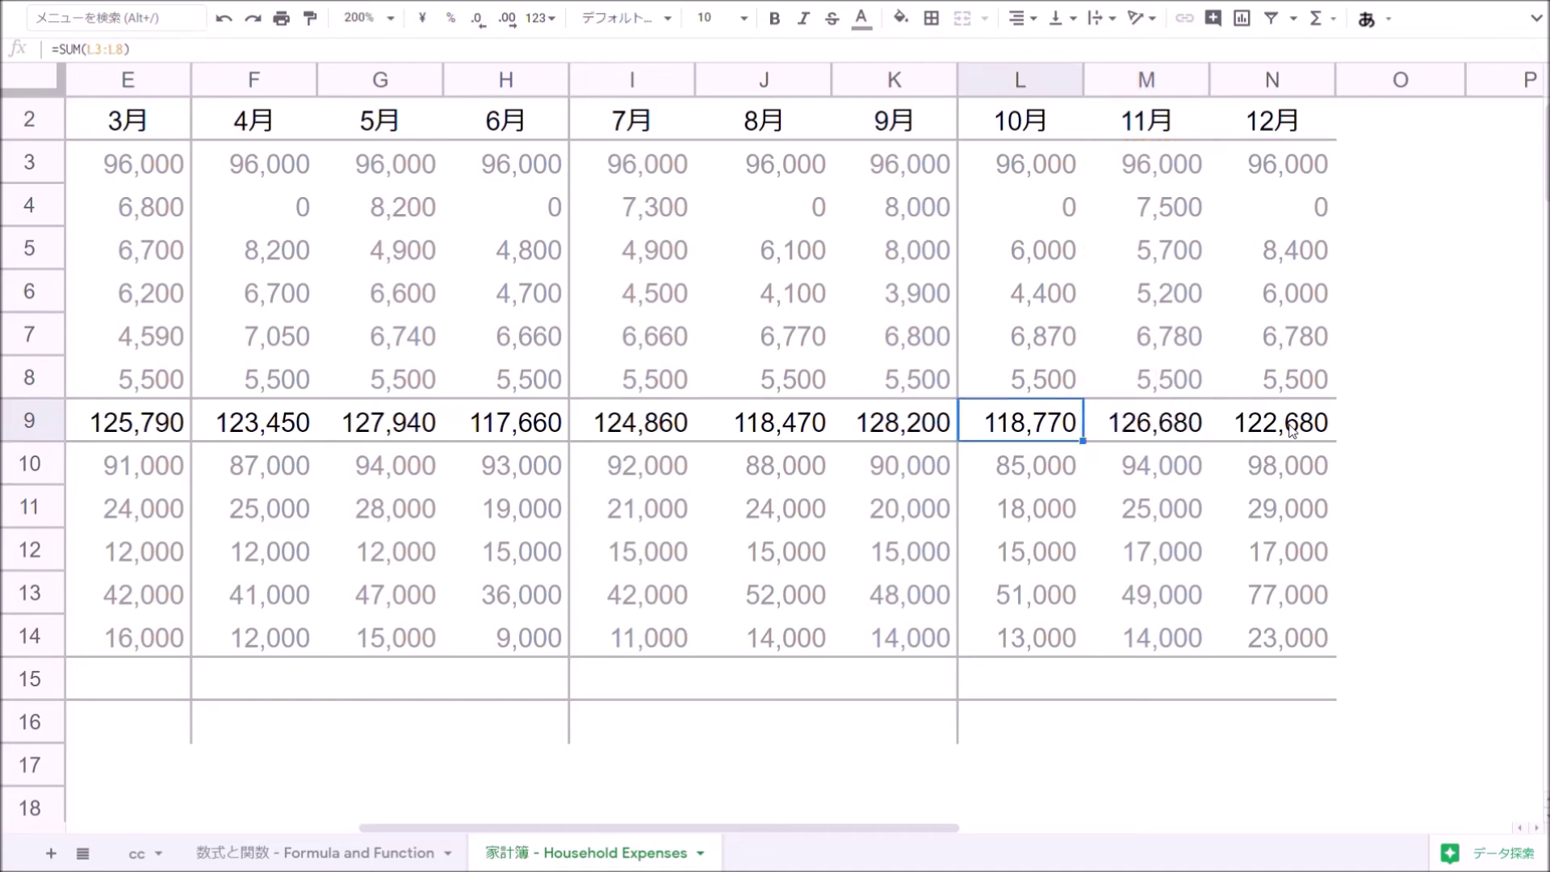
{"action": "key", "text": "Left"}
{"action": "key", "text": "Return"}
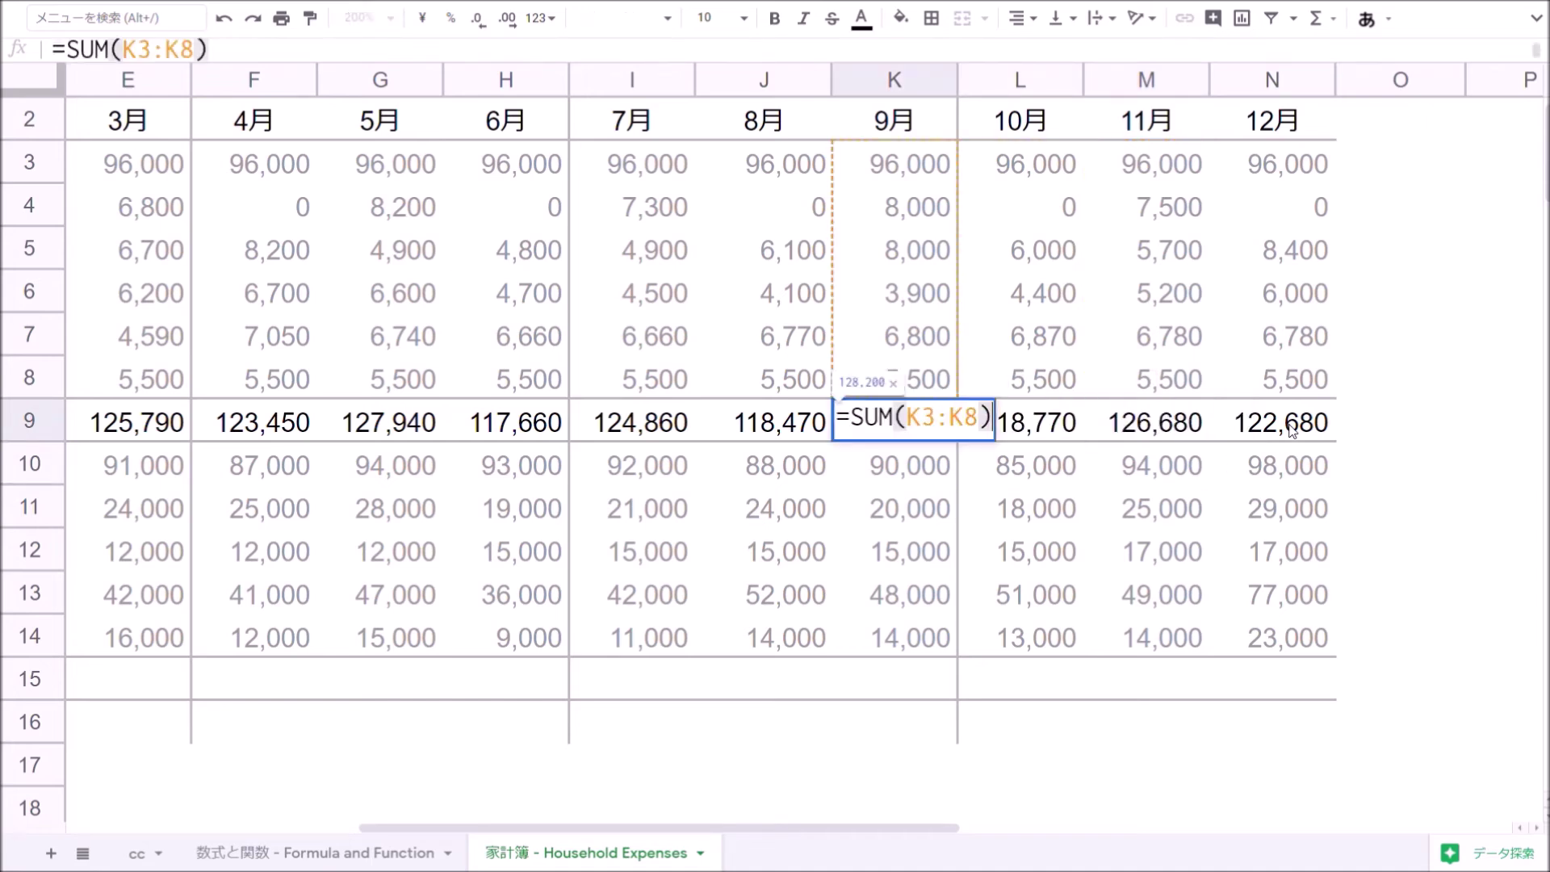
{"action": "key", "text": "Return"}
{"action": "key", "text": "Up"}
{"action": "key", "text": "Left"}
{"action": "key", "text": "Return"}
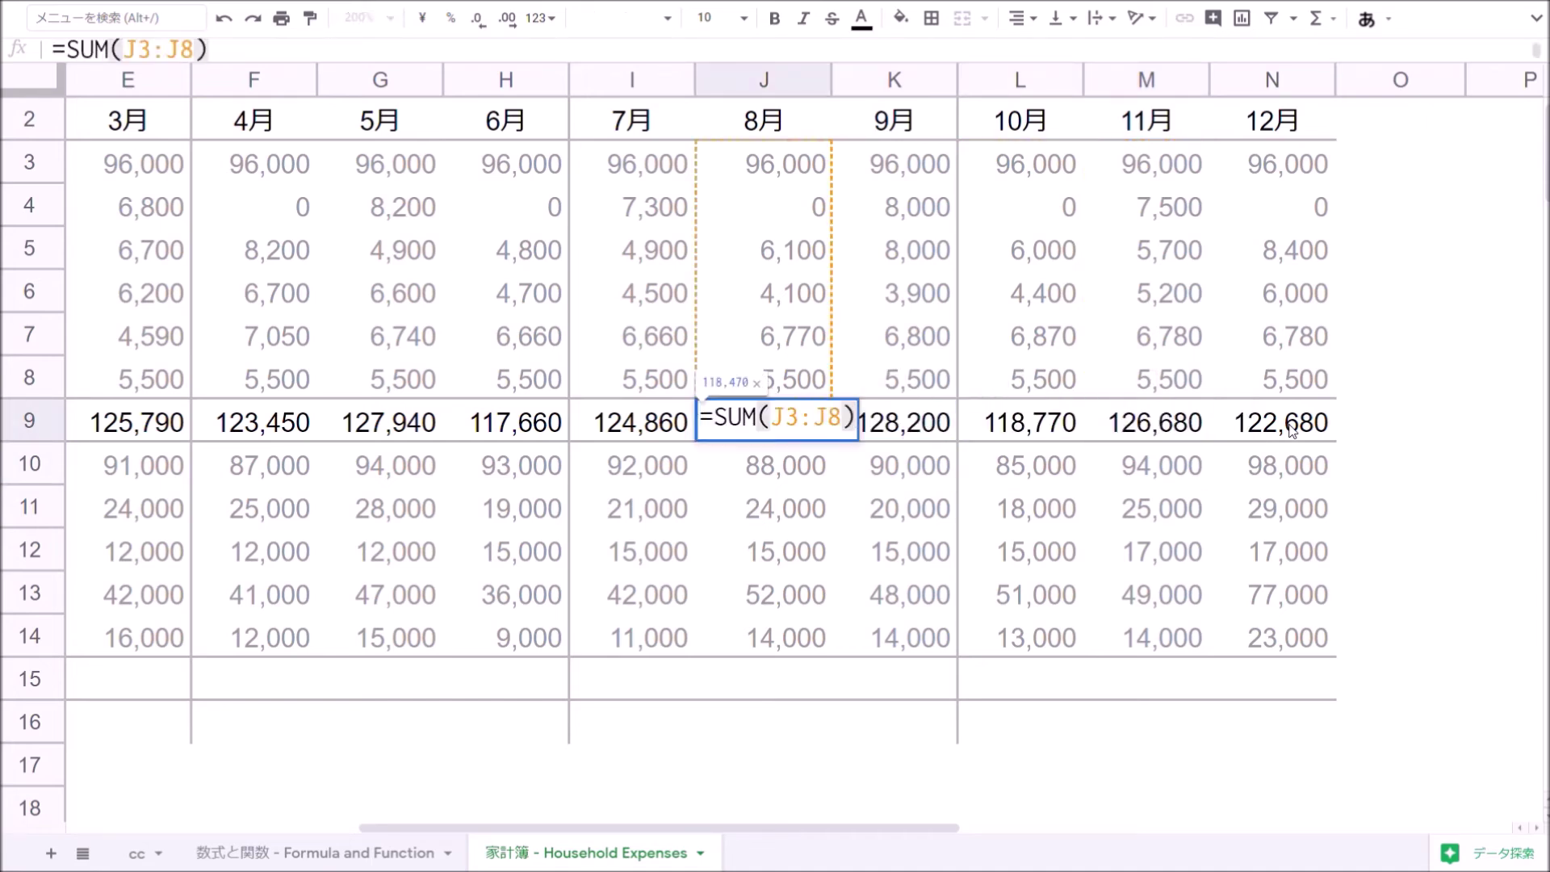
{"action": "key", "text": "Return"}
{"action": "key", "text": "Up"}
{"action": "key", "text": "Left"}
{"action": "key", "text": "Return"}
{"action": "key", "text": "Return"}
{"action": "key", "text": "Up"}
{"action": "key", "text": "Left"}
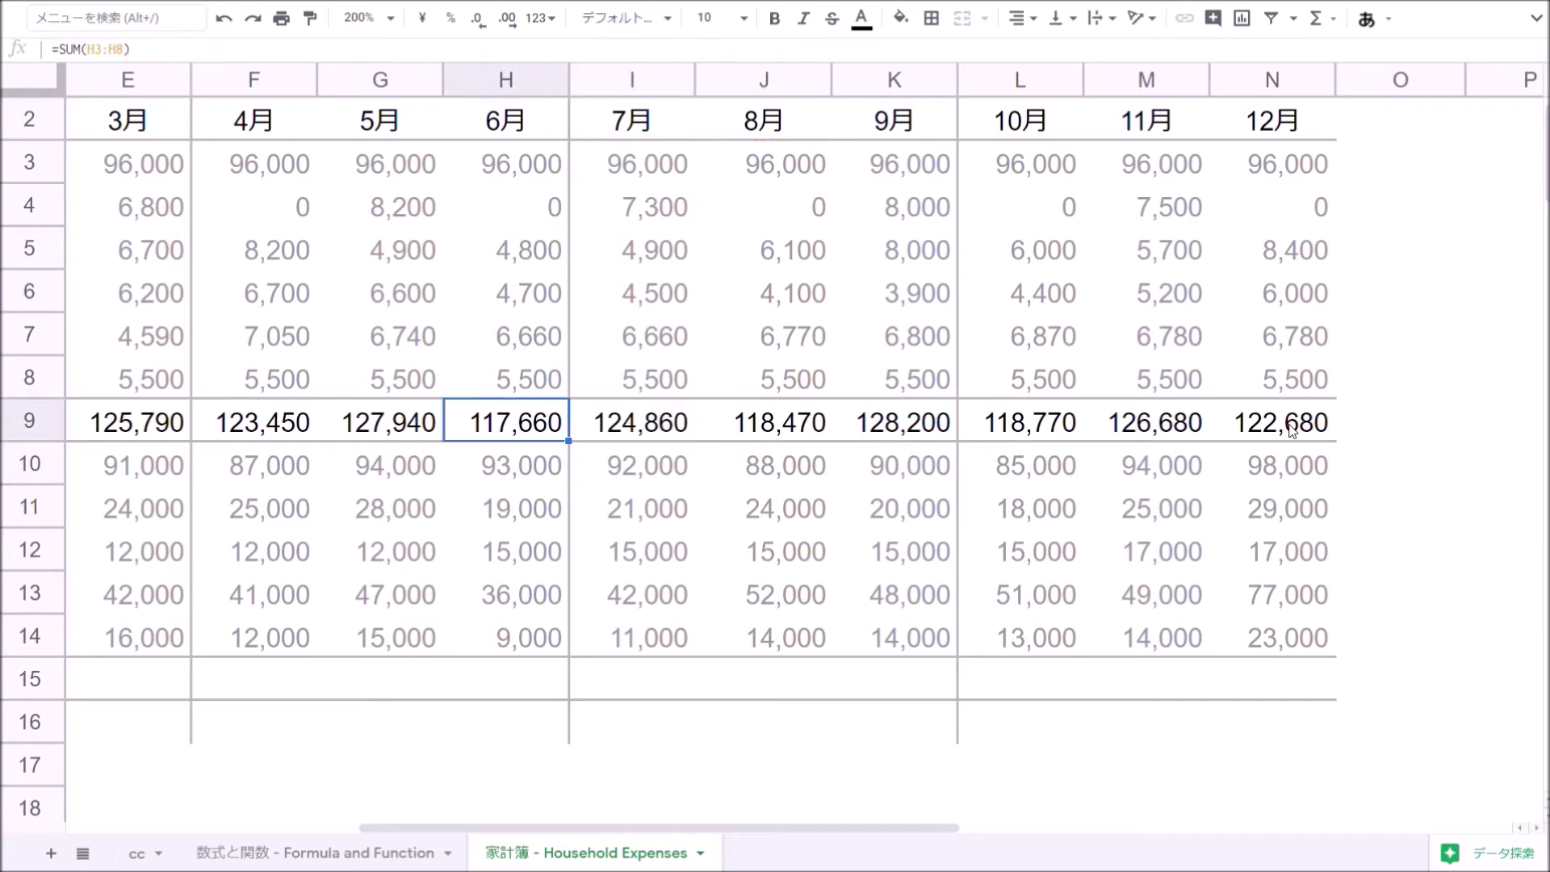
Copy January's variable cost and total expenses cells C15:C16 and paste only their formulas across C15:N16 through December
{"action": "key", "text": "Left"}
{"action": "key", "text": "Left"}
{"action": "key", "text": "Left"}
{"action": "key", "text": "Left"}
{"action": "key", "text": "Left"}
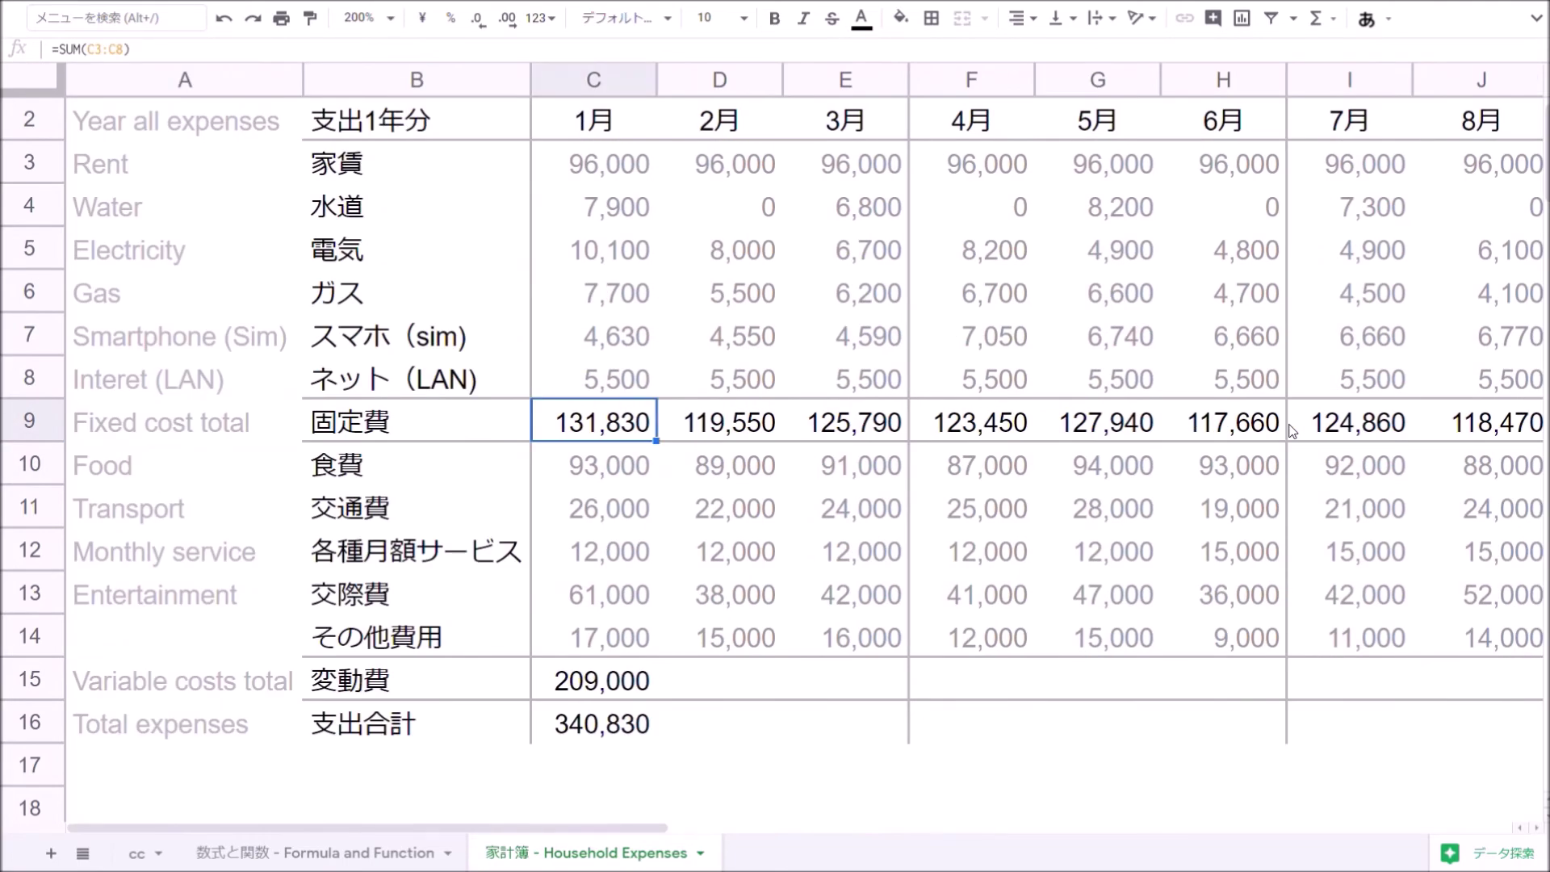
{"action": "key", "text": "Down"}
{"action": "key", "text": "Down"}
{"action": "key", "text": "Down"}
{"action": "key", "text": "Down"}
{"action": "key", "text": "Down"}
{"action": "key", "text": "Down"}
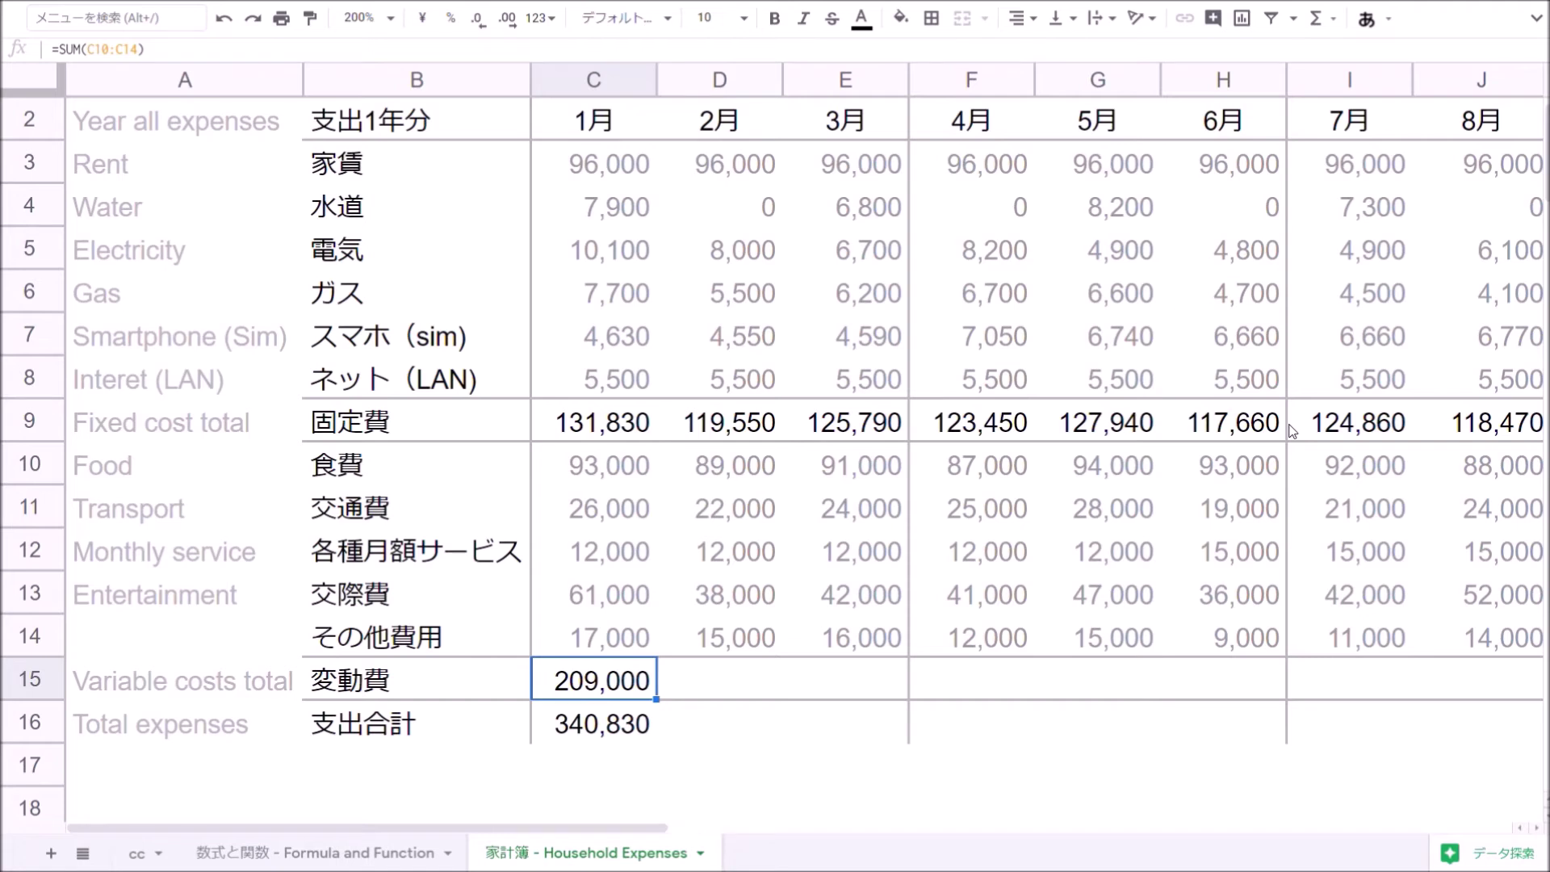
{"action": "key", "text": "shift+Down"}
{"action": "key", "text": "ctrl+c"}
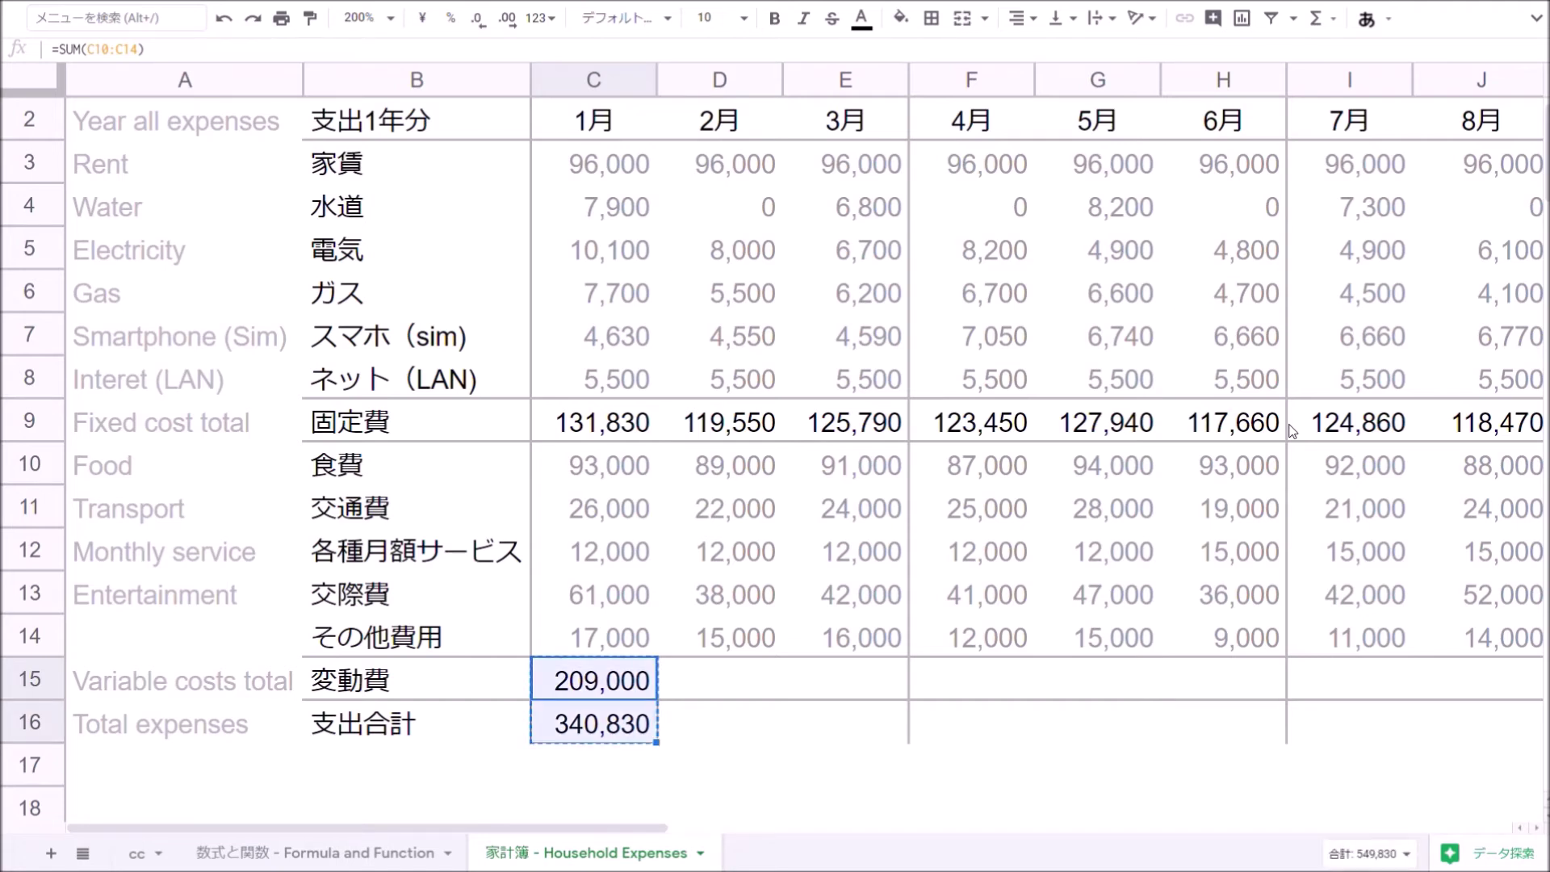
{"action": "key", "text": "shift+Right"}
{"action": "key", "text": "shift+Right"}
{"action": "key", "text": "shift+Right"}
{"action": "key", "text": "shift+Right"}
{"action": "key", "text": "shift+Right"}
{"action": "key", "text": "shift+Right"}
{"action": "key", "text": "shift+Right"}
{"action": "key", "text": "shift+Right"}
{"action": "key", "text": "shift+Right"}
{"action": "key", "text": "shift+Right"}
{"action": "key", "text": "shift+Right"}
{"action": "right_click", "coordinate": [937, 686]}
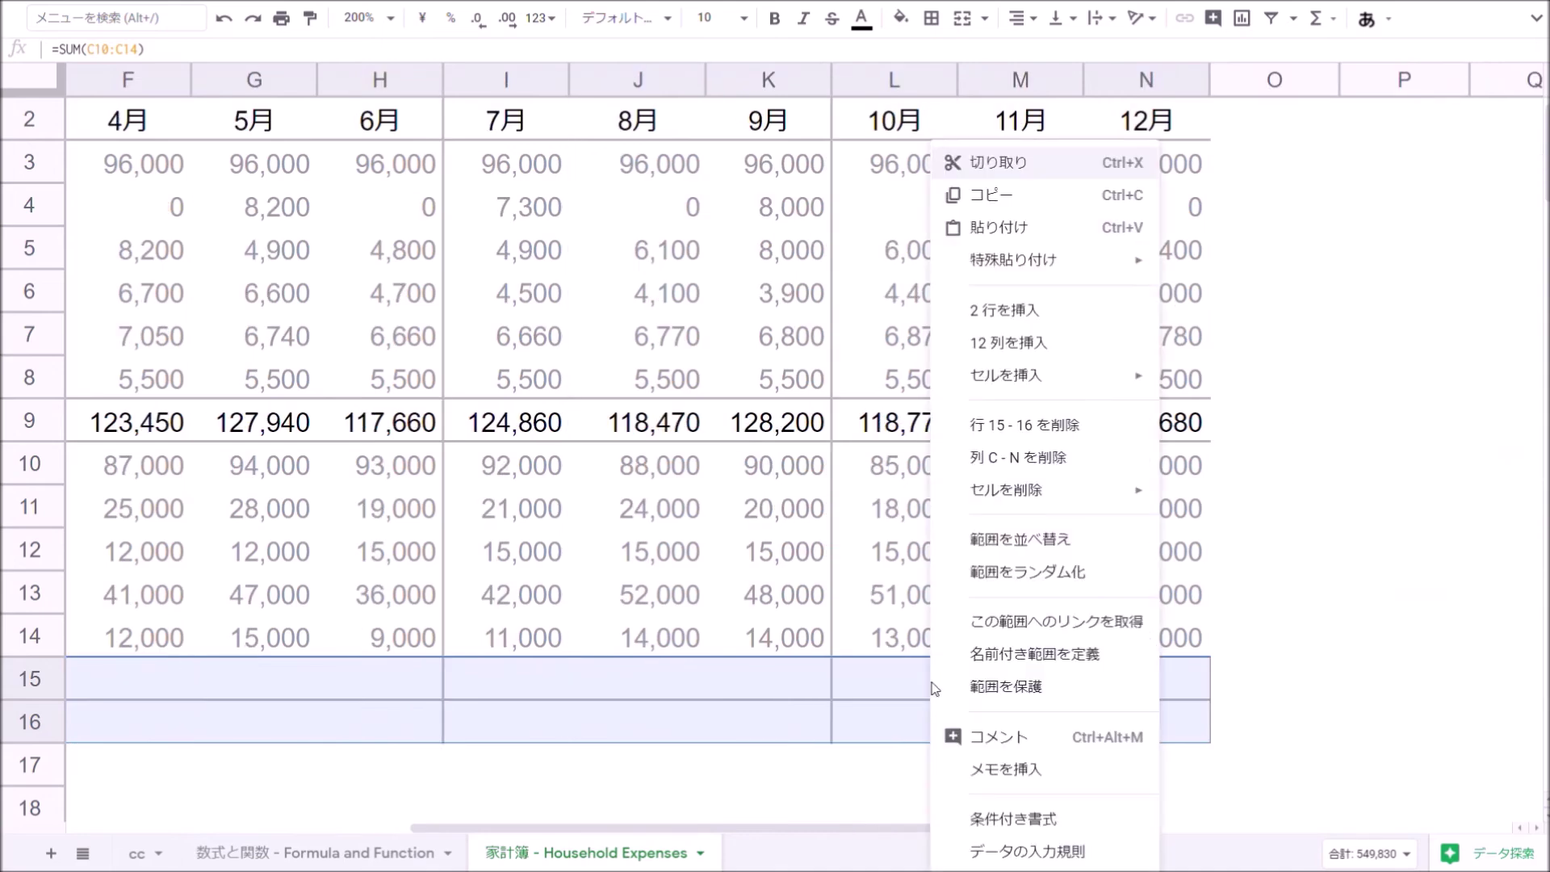
{"action": "mouse_move", "coordinate": [1040, 278]}
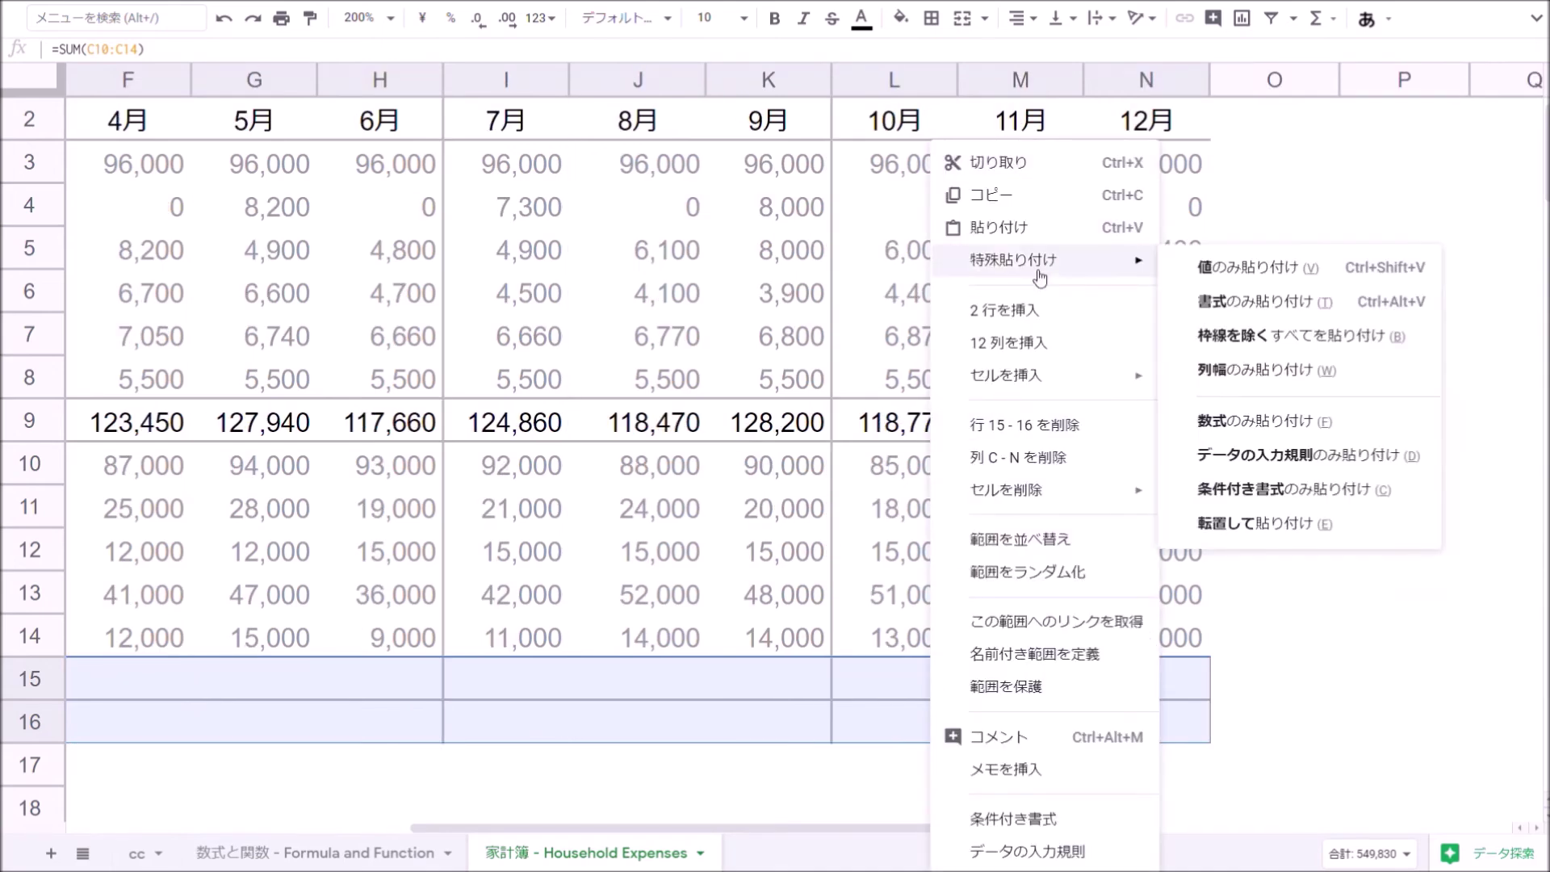
{"action": "left_click", "coordinate": [1268, 424]}
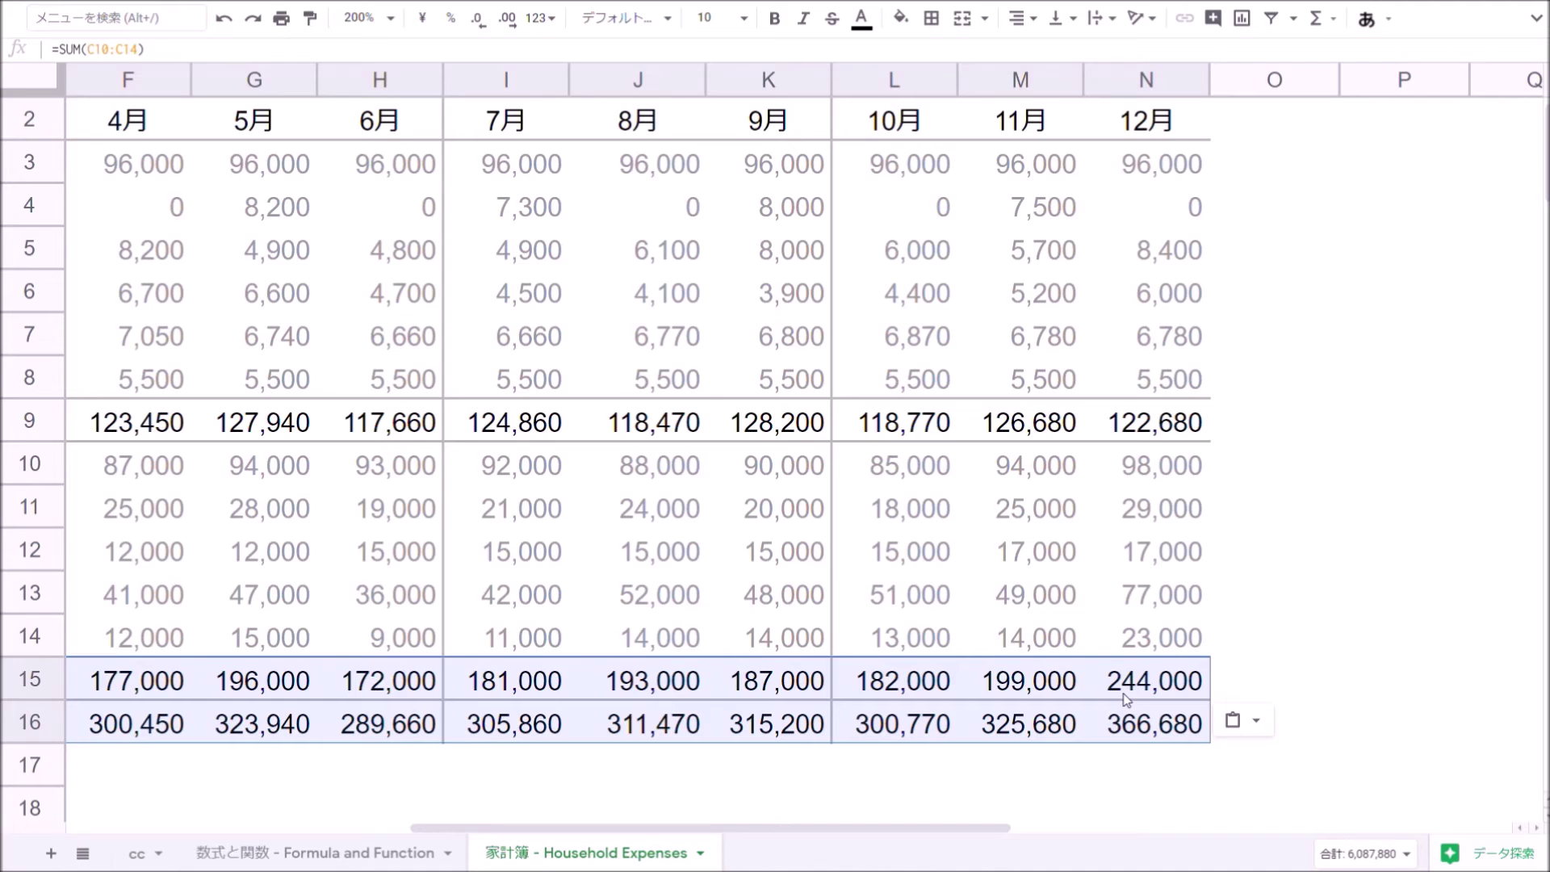
Look over the copied monthly totals in rows 15 and 16 and examine the total expenses formulas for January to March
{"action": "key", "text": "Left"}
{"action": "key", "text": "Left"}
{"action": "key", "text": "Right"}
{"action": "key", "text": "Right"}
{"action": "scroll", "coordinate": [1126, 699], "scroll_direction": "up", "scroll_amount": 1}
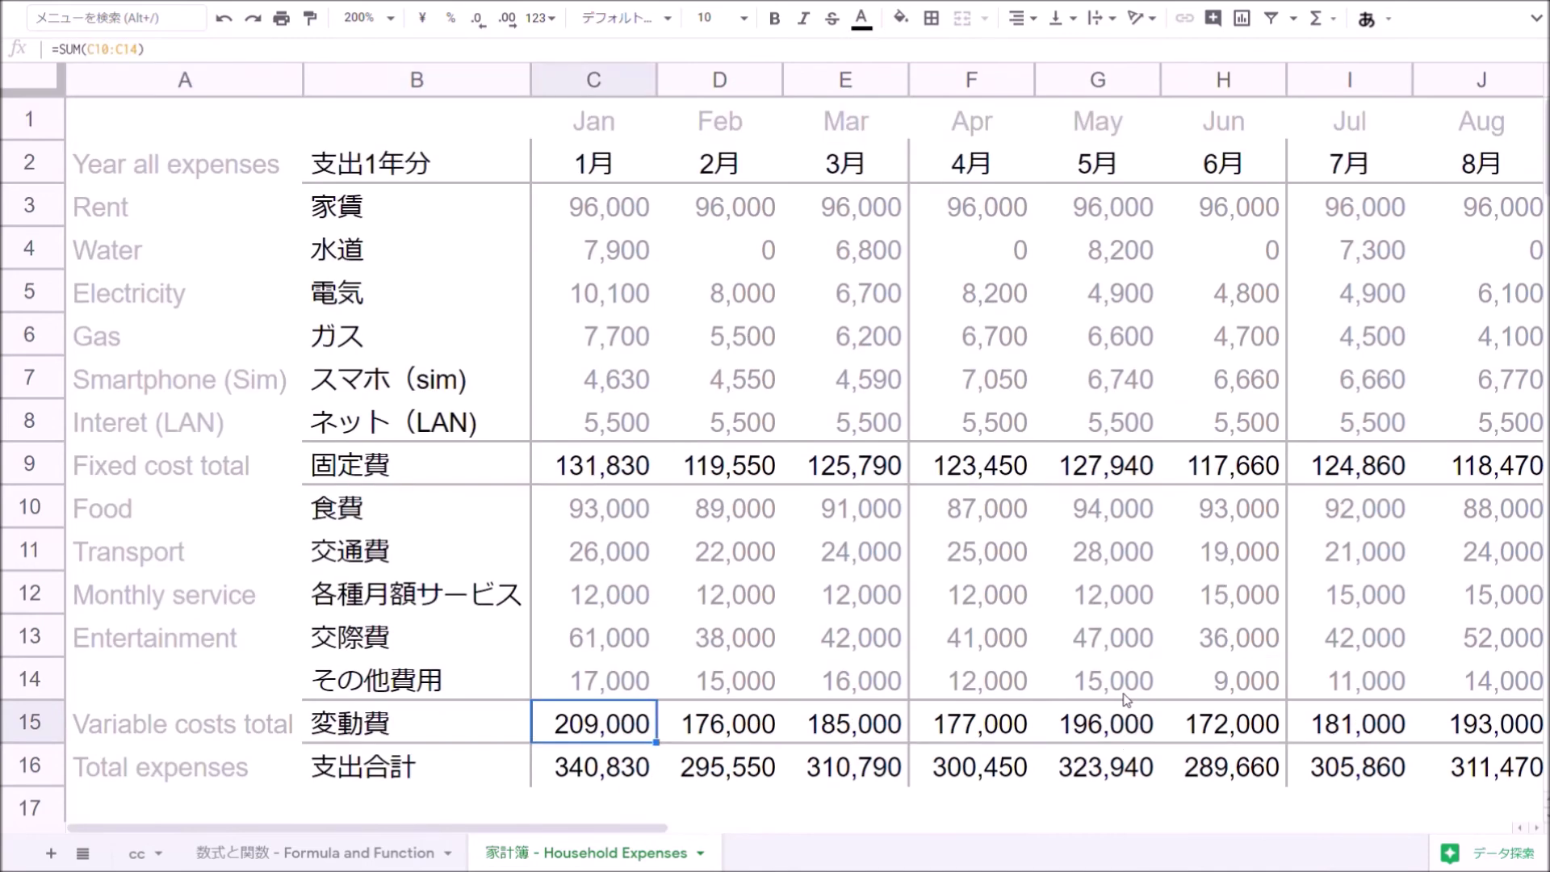
{"action": "key", "text": "Down"}
{"action": "key", "text": "Right"}
{"action": "key", "text": "Right"}
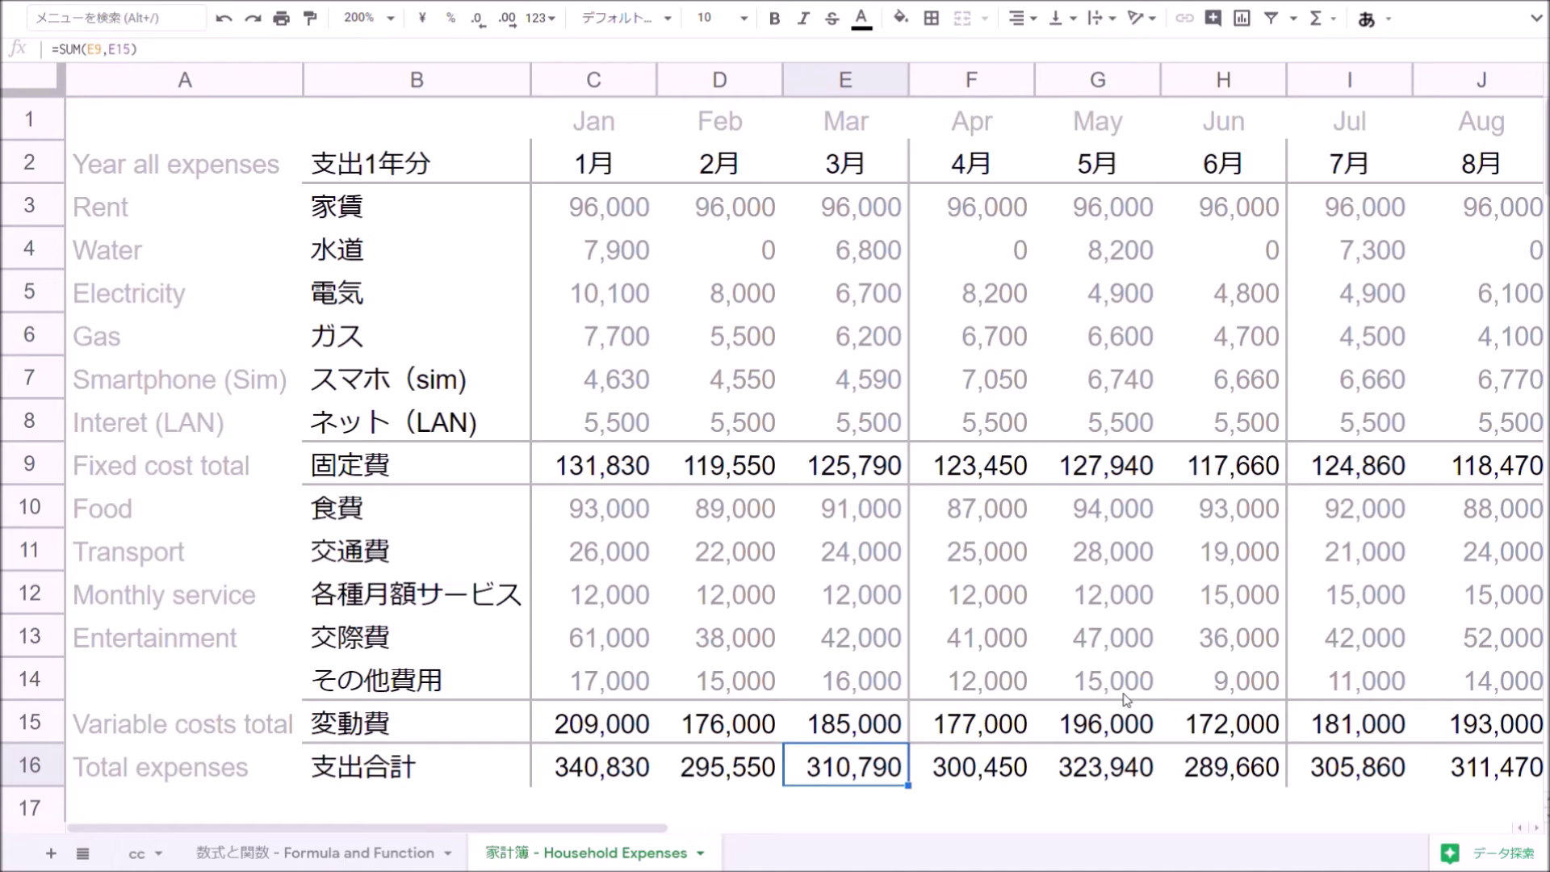
{"action": "key", "text": "Left"}
{"action": "key", "text": "Left"}
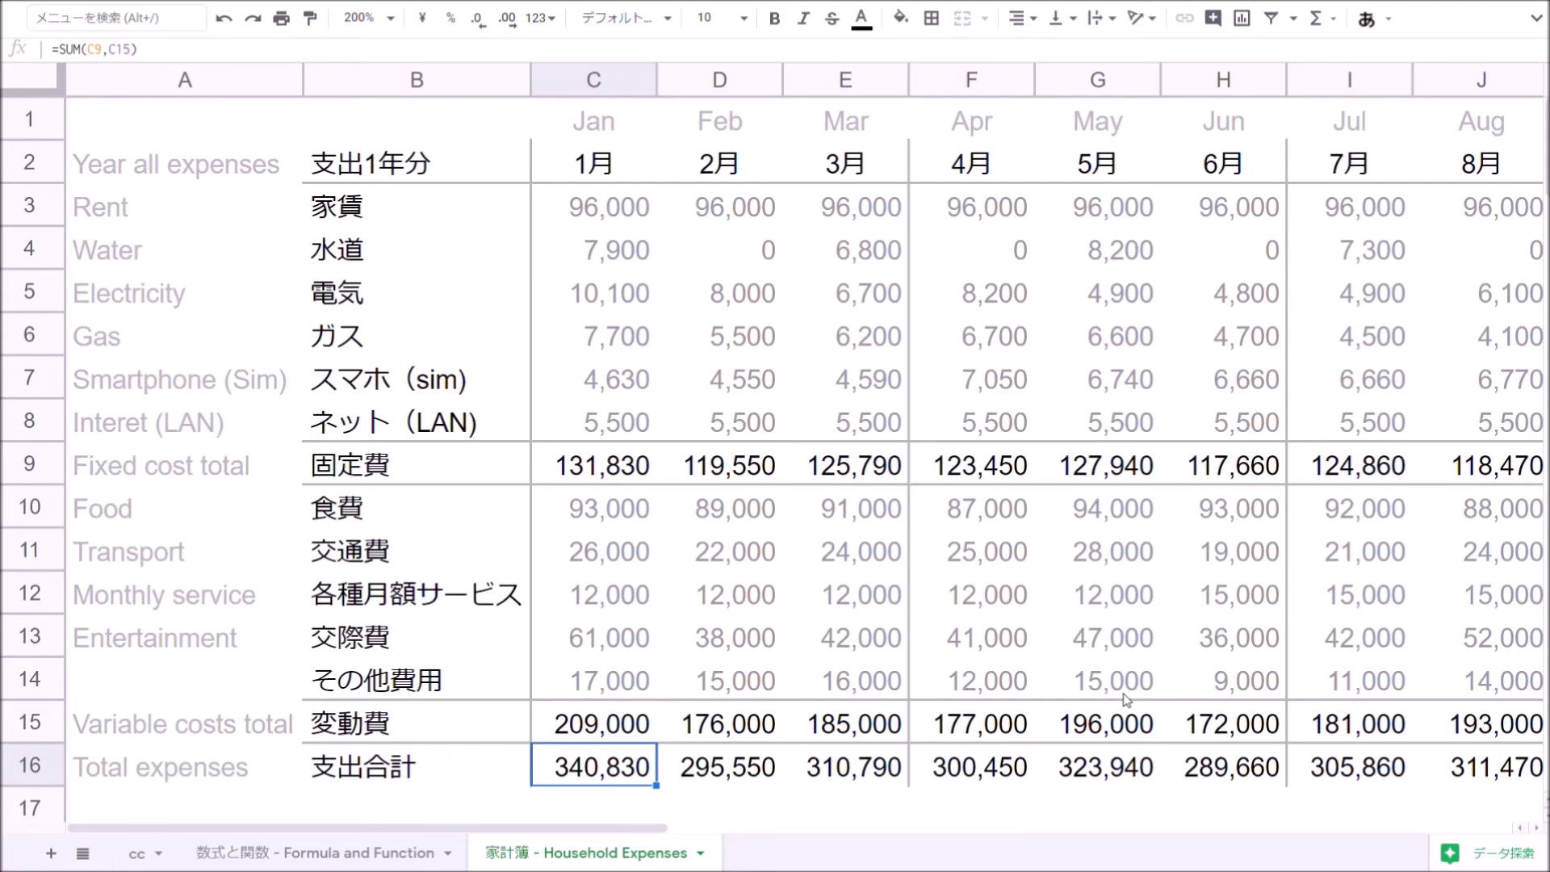
Insert one empty column to the left of the January column
{"action": "left_click", "coordinate": [602, 78]}
{"action": "right_click", "coordinate": [602, 78]}
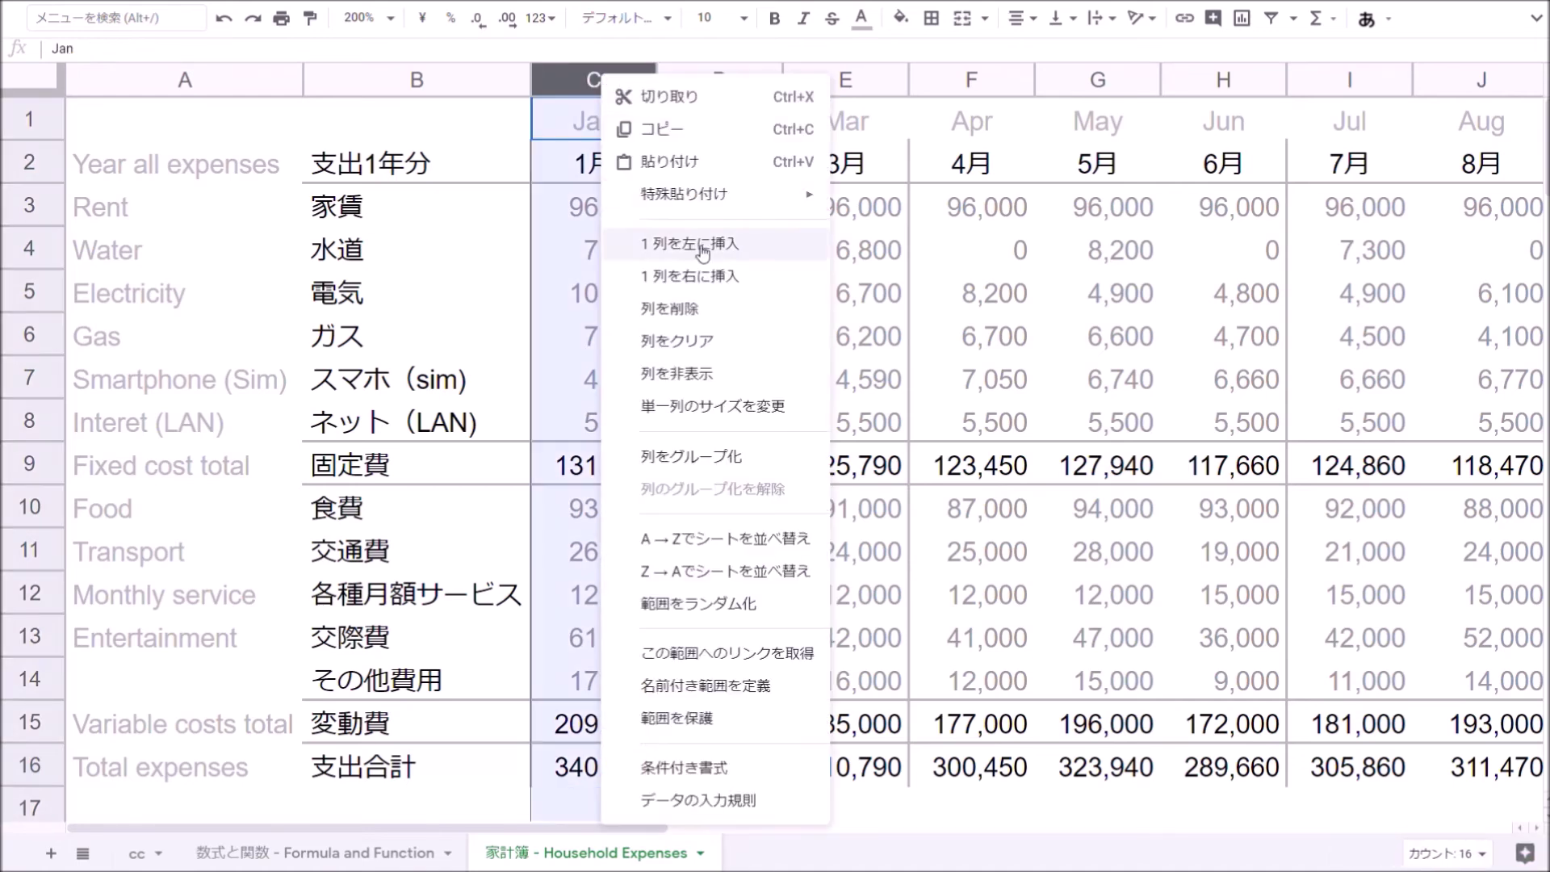
{"action": "left_click", "coordinate": [704, 257]}
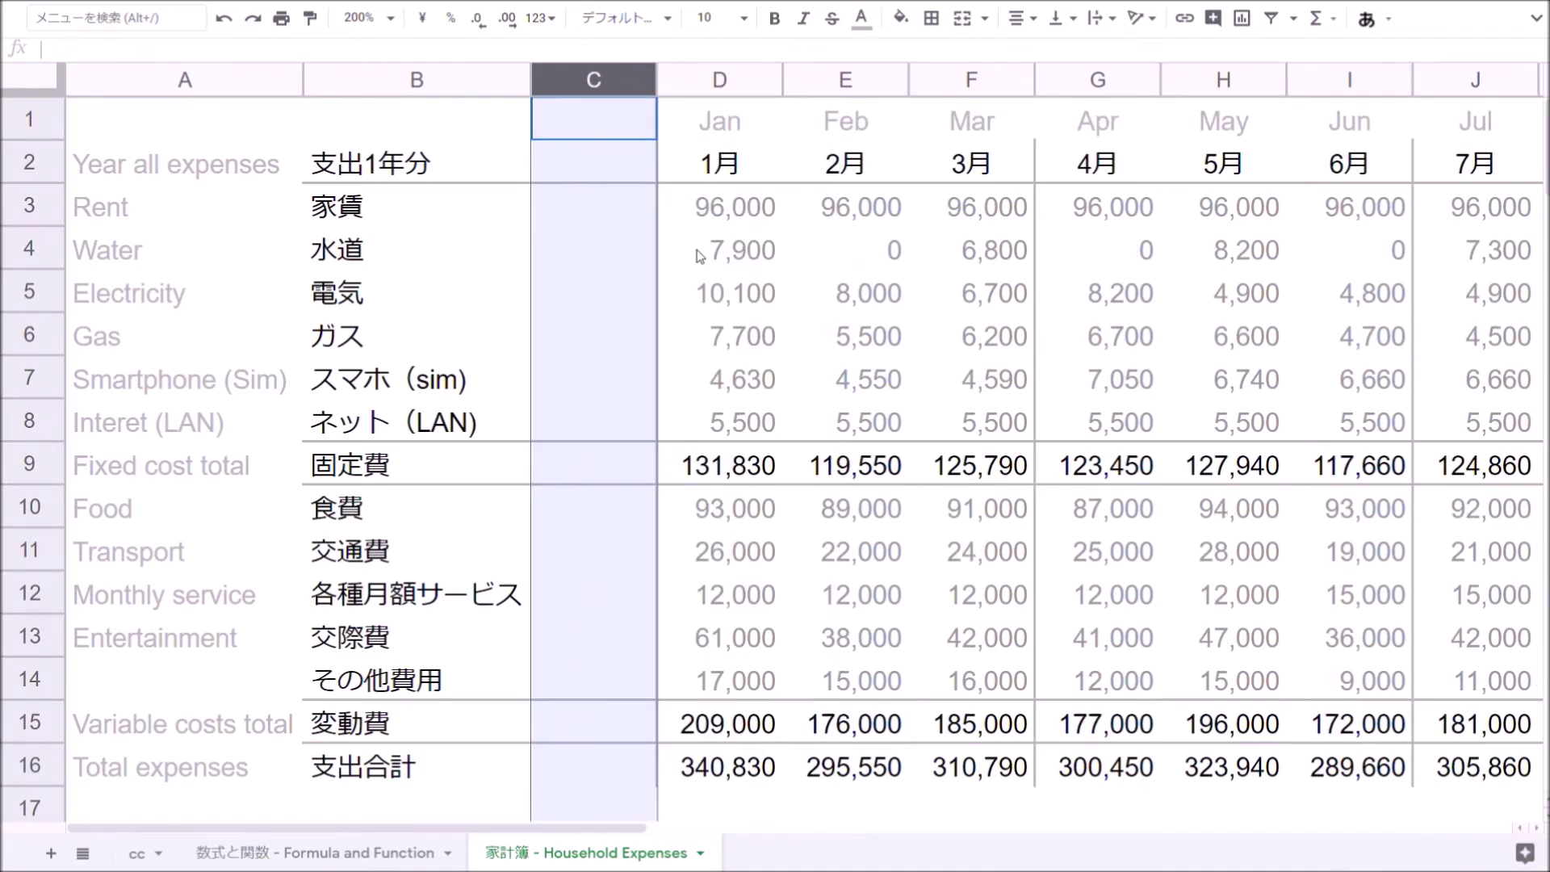
Add a grey left border to cells C2:C16 in the new column
{"action": "left_click", "coordinate": [616, 162]}
{"action": "left_click_drag", "start_coordinate": [616, 147], "coordinate": [597, 771]}
{"action": "left_click", "coordinate": [932, 18]}
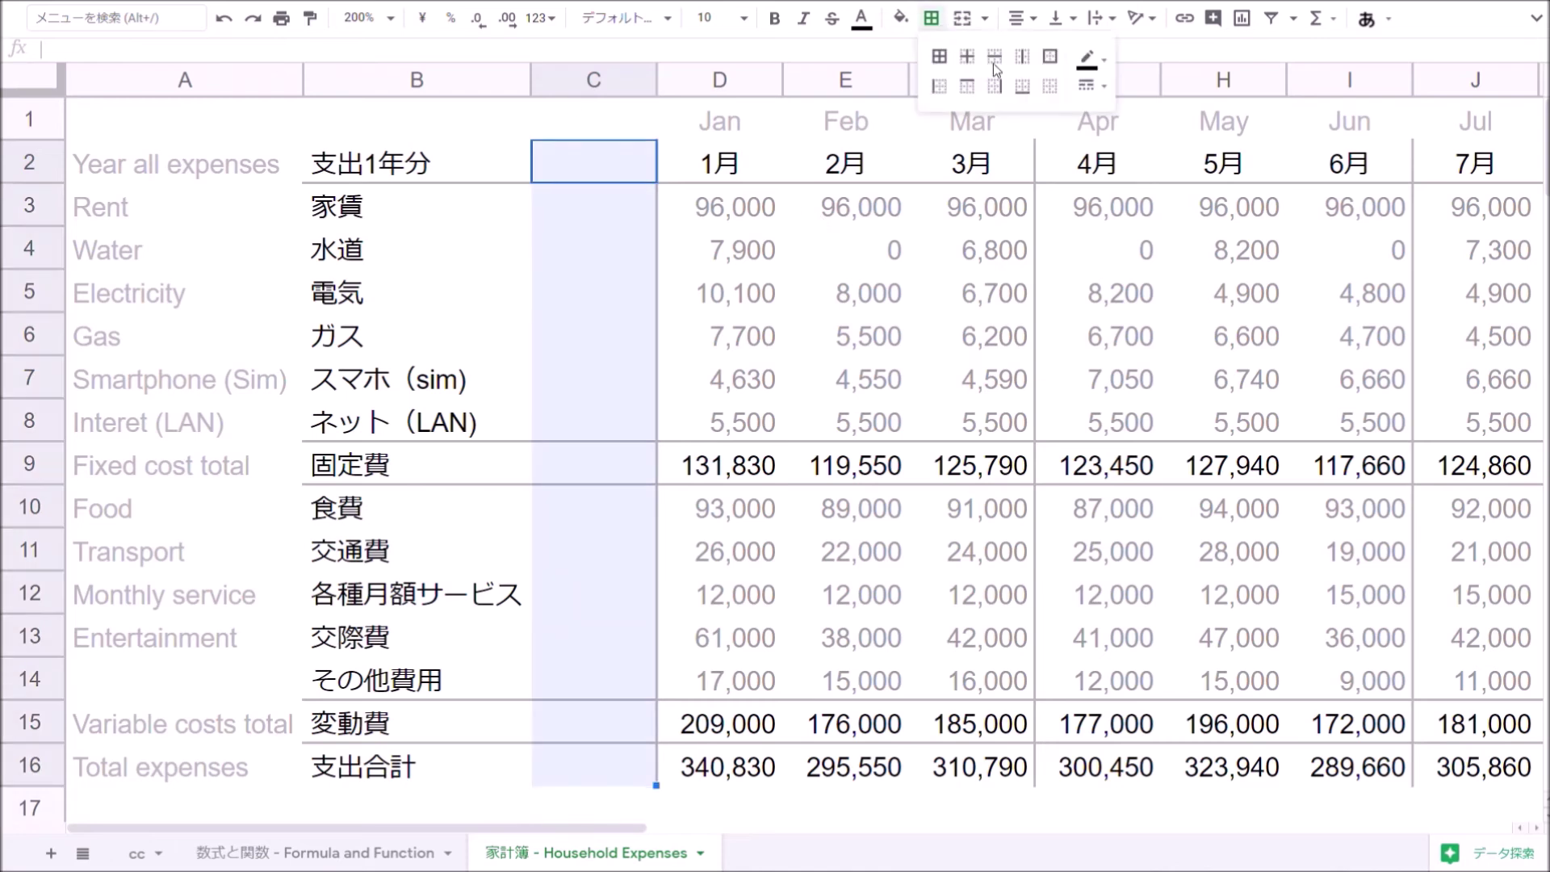
{"action": "left_click", "coordinate": [938, 85]}
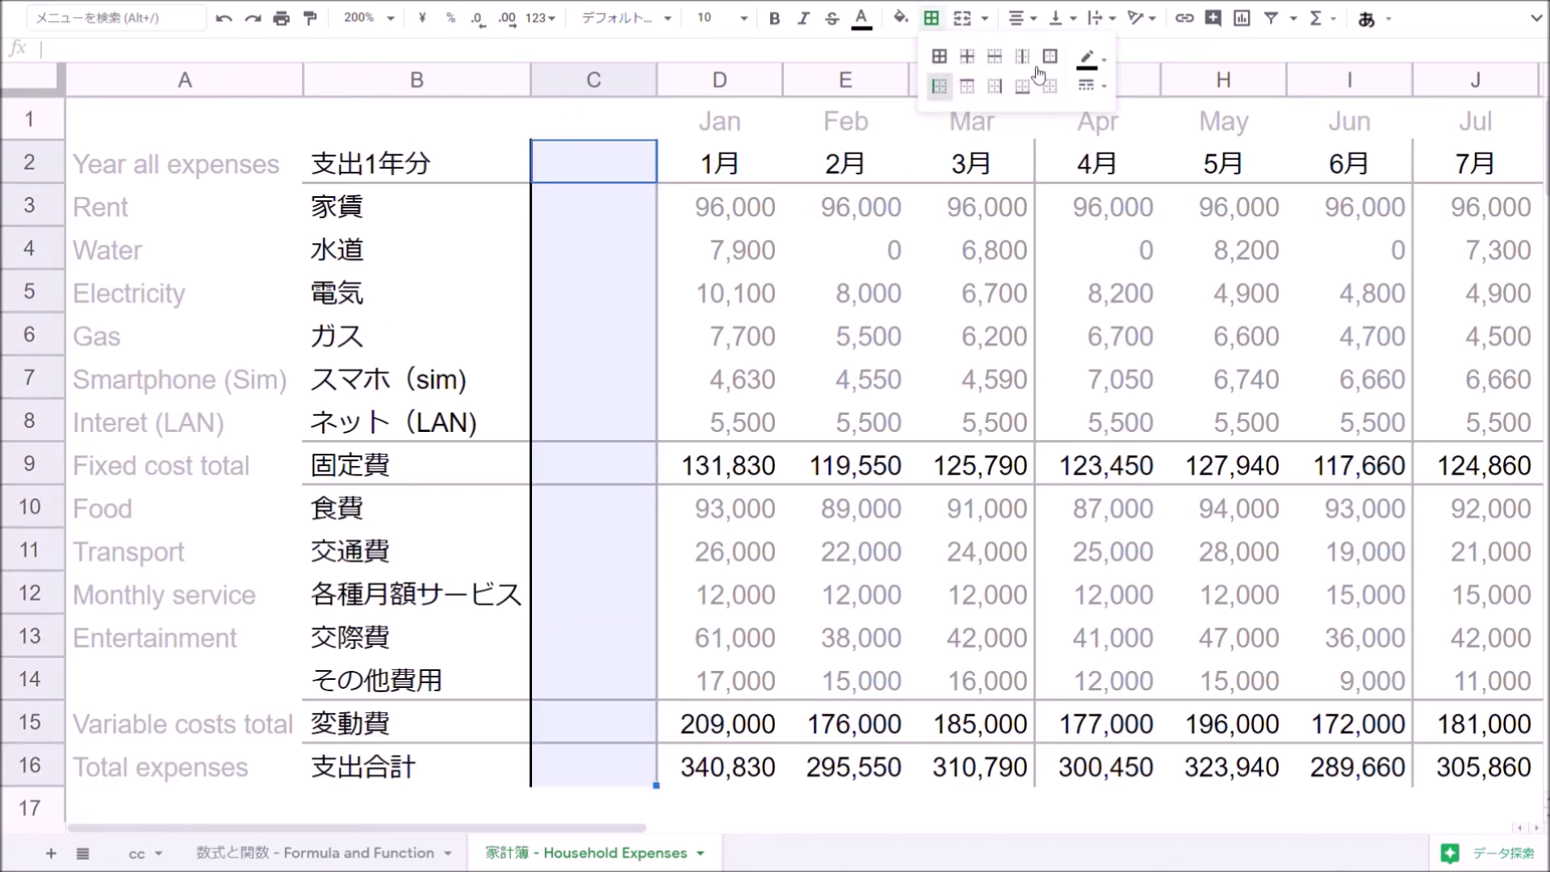
{"action": "left_click", "coordinate": [1091, 58]}
{"action": "left_click", "coordinate": [1186, 128]}
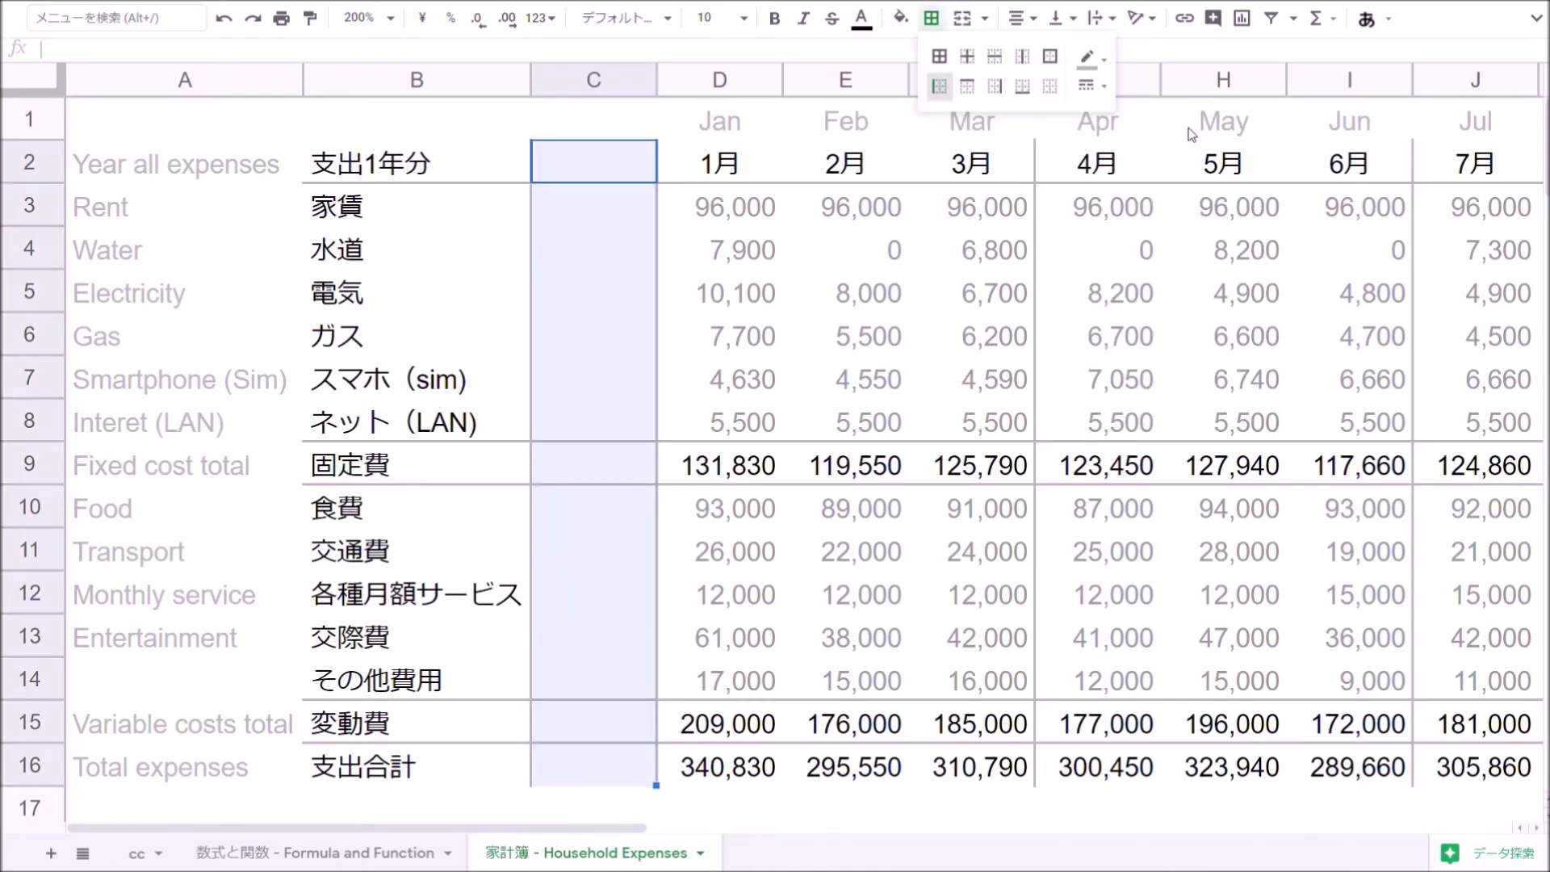
Head the new column 年間 in cell C2
{"action": "left_click", "coordinate": [630, 166]}
{"action": "type", "text": "年間"}
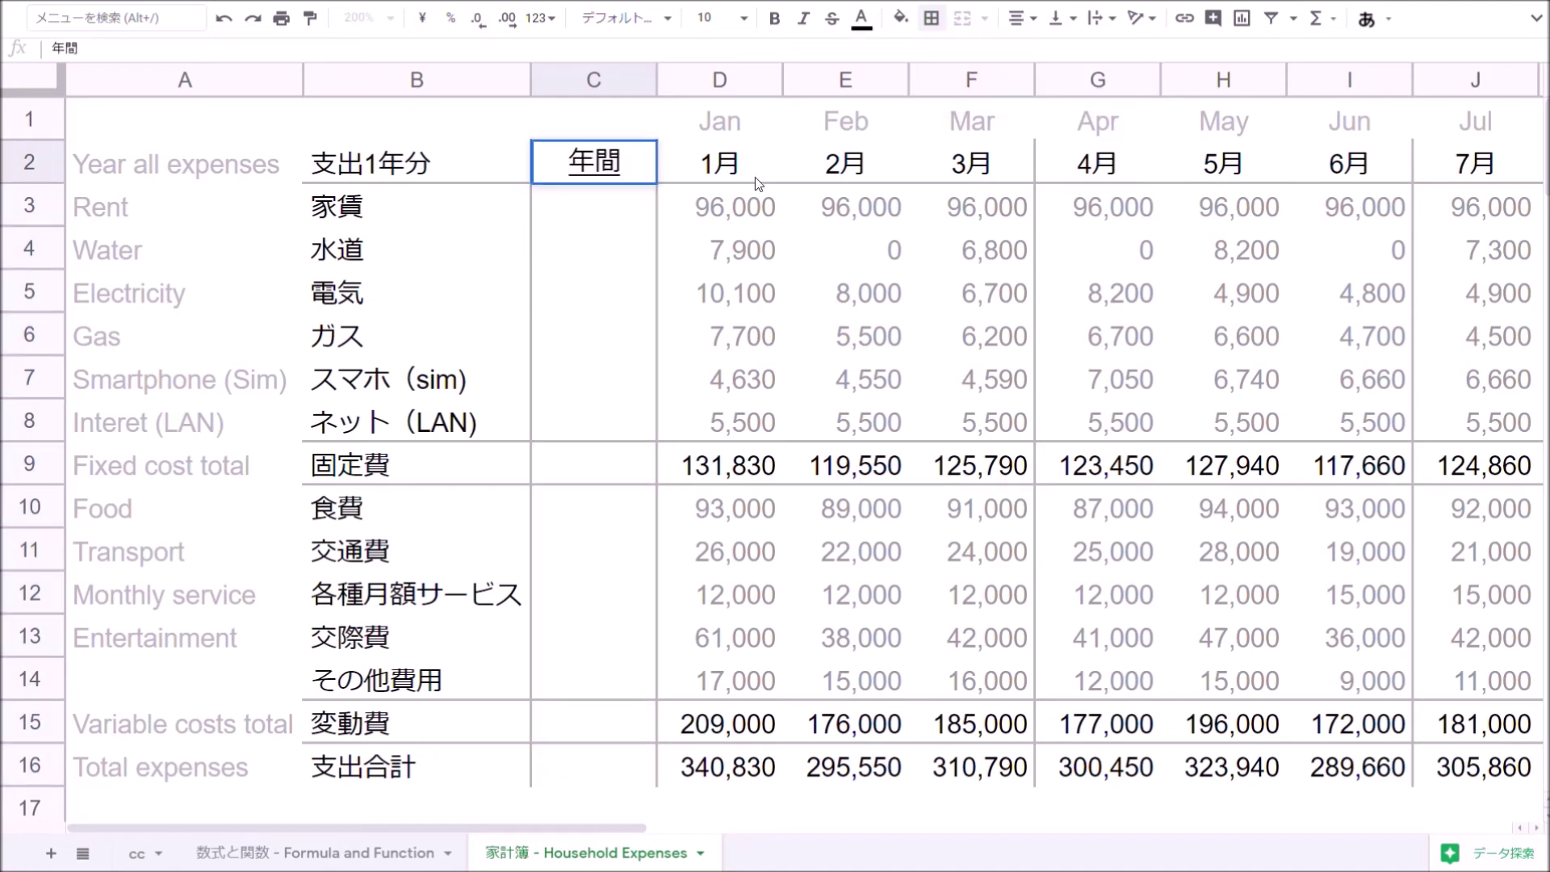
{"action": "key", "text": "Return"}
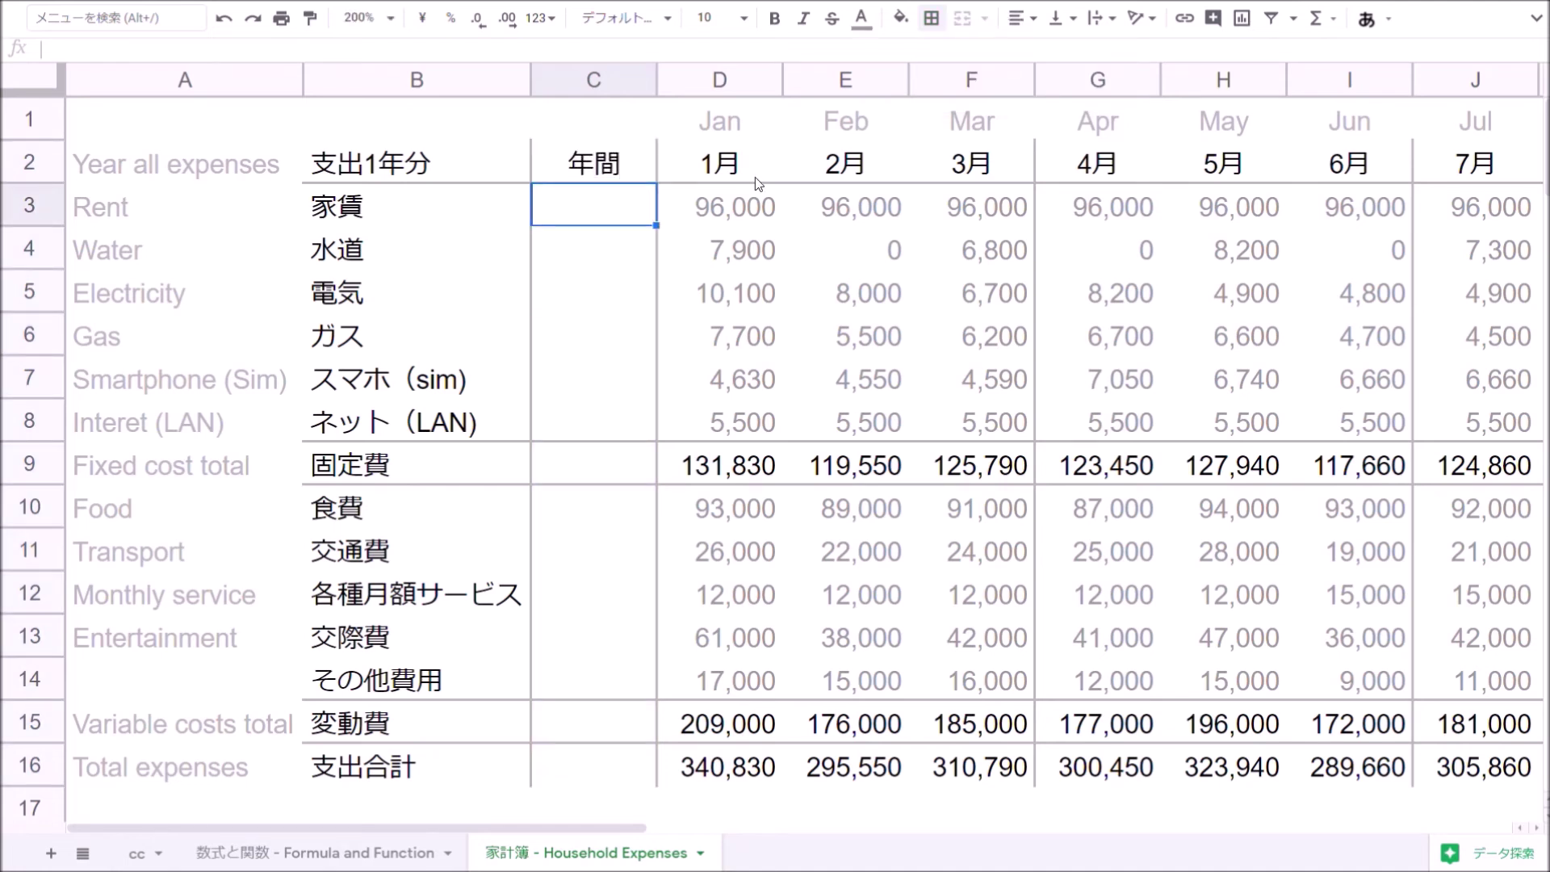
{"action": "type", "text": "="}
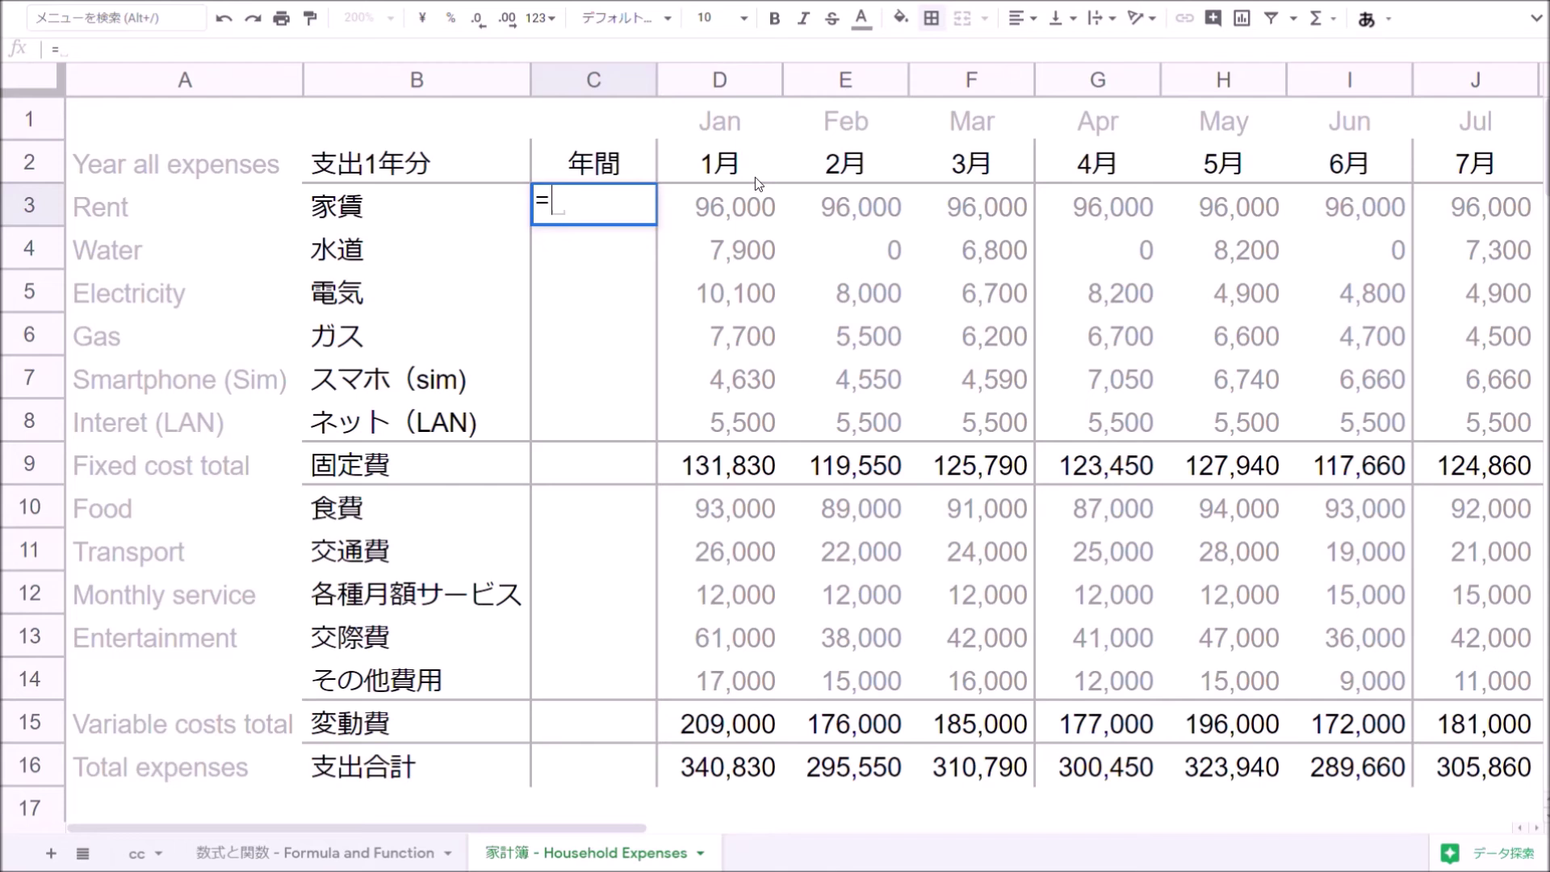
{"action": "key", "text": "Left"}
{"action": "key", "text": "Right"}
{"action": "key", "text": "Escape"}
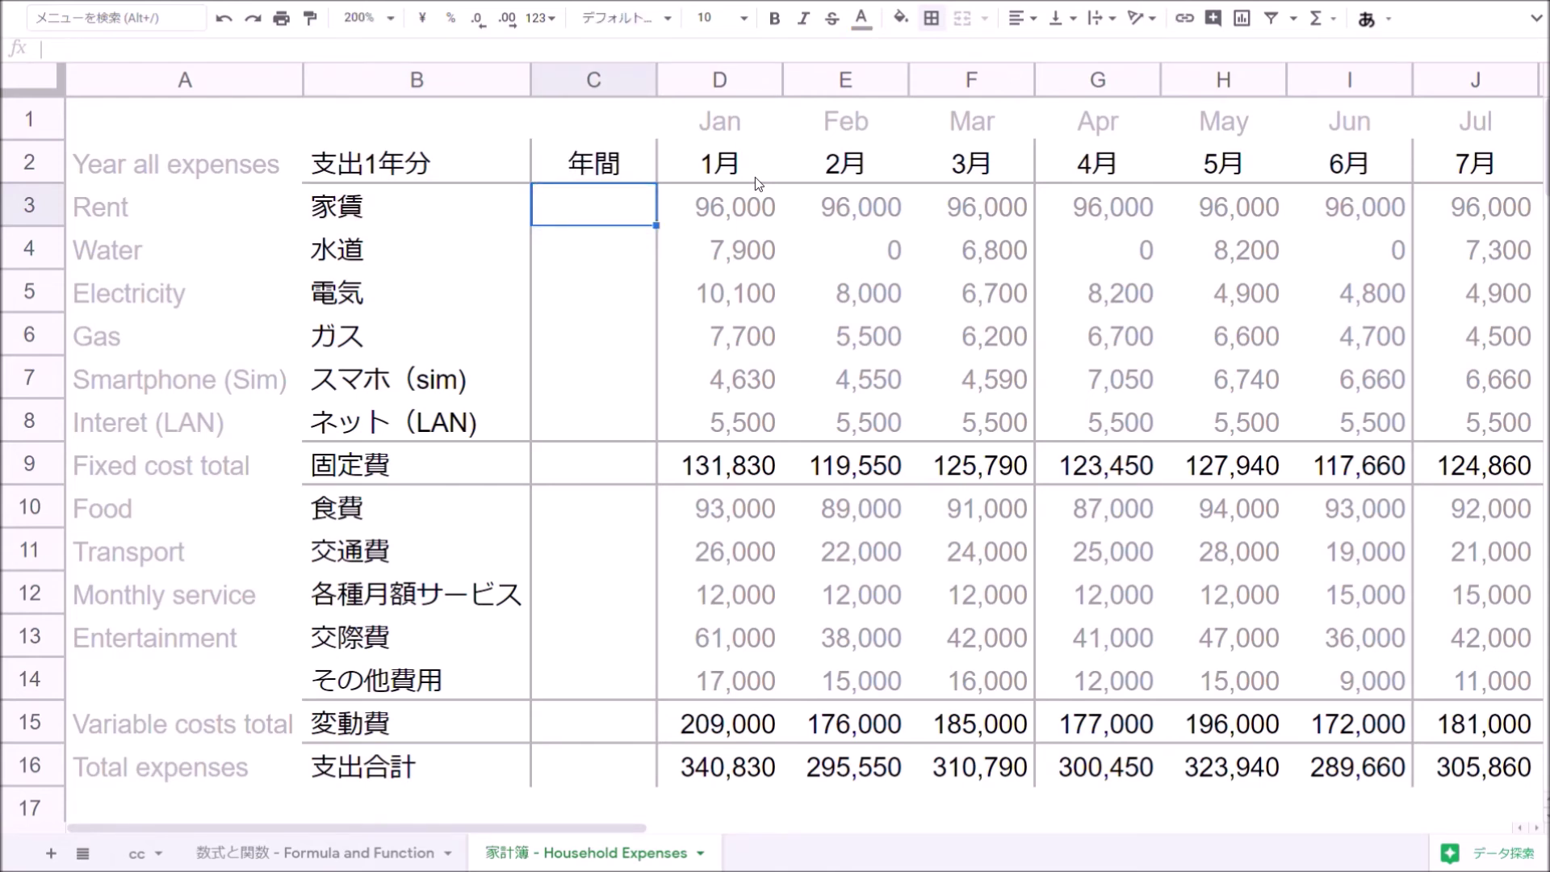
Enter the annual rent total in cell C3 as =SUM(D3:O3)
{"action": "type", "text": "=SUM("}
{"action": "key", "text": "Right"}
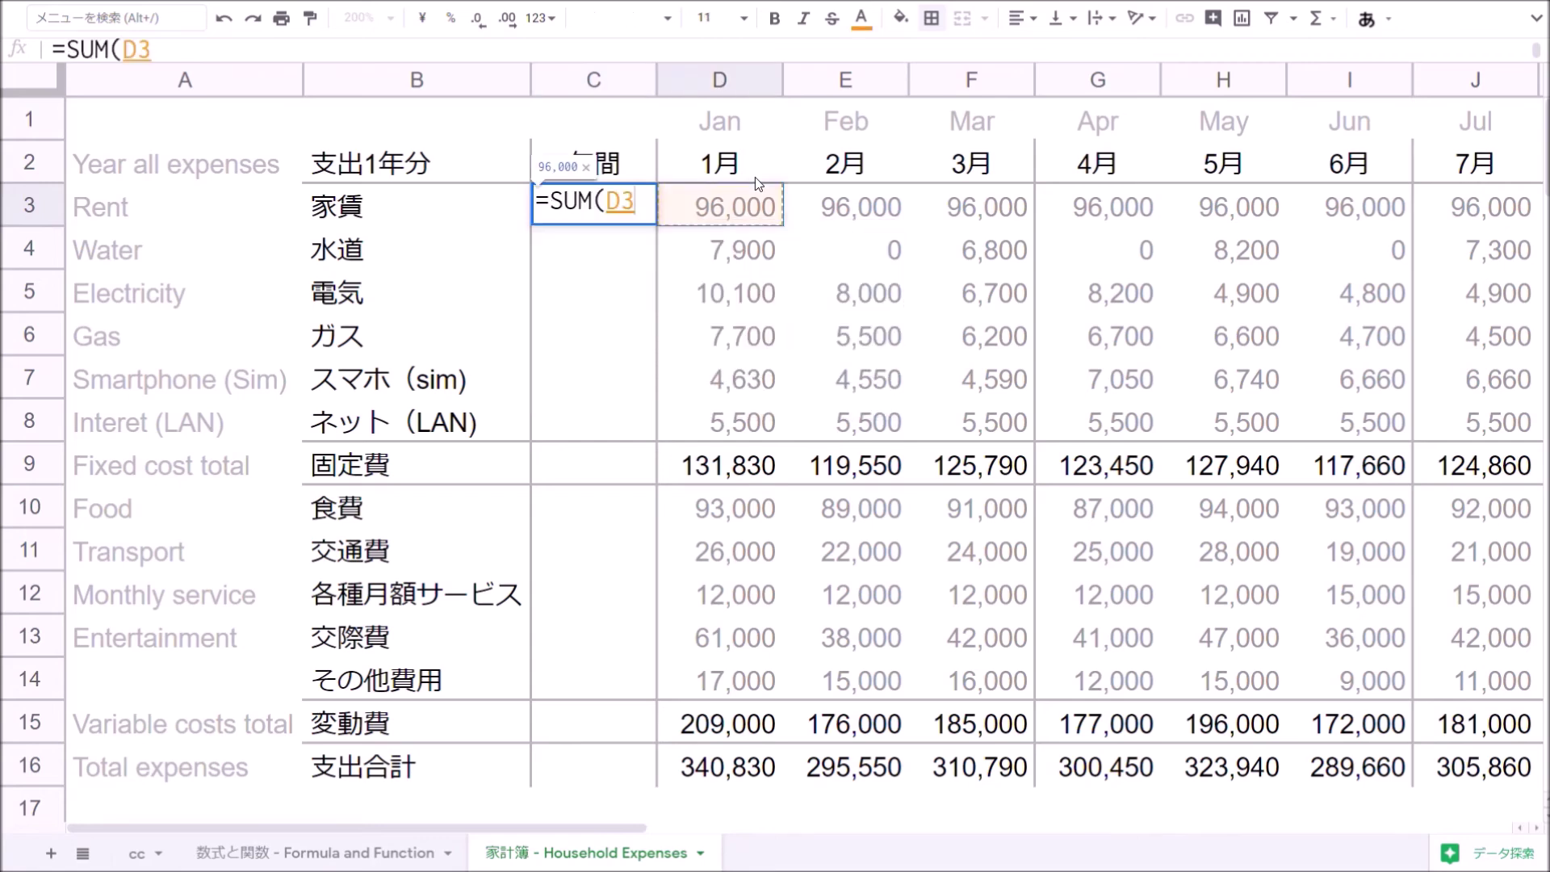
{"action": "key", "text": "ctrl+shift+Right"}
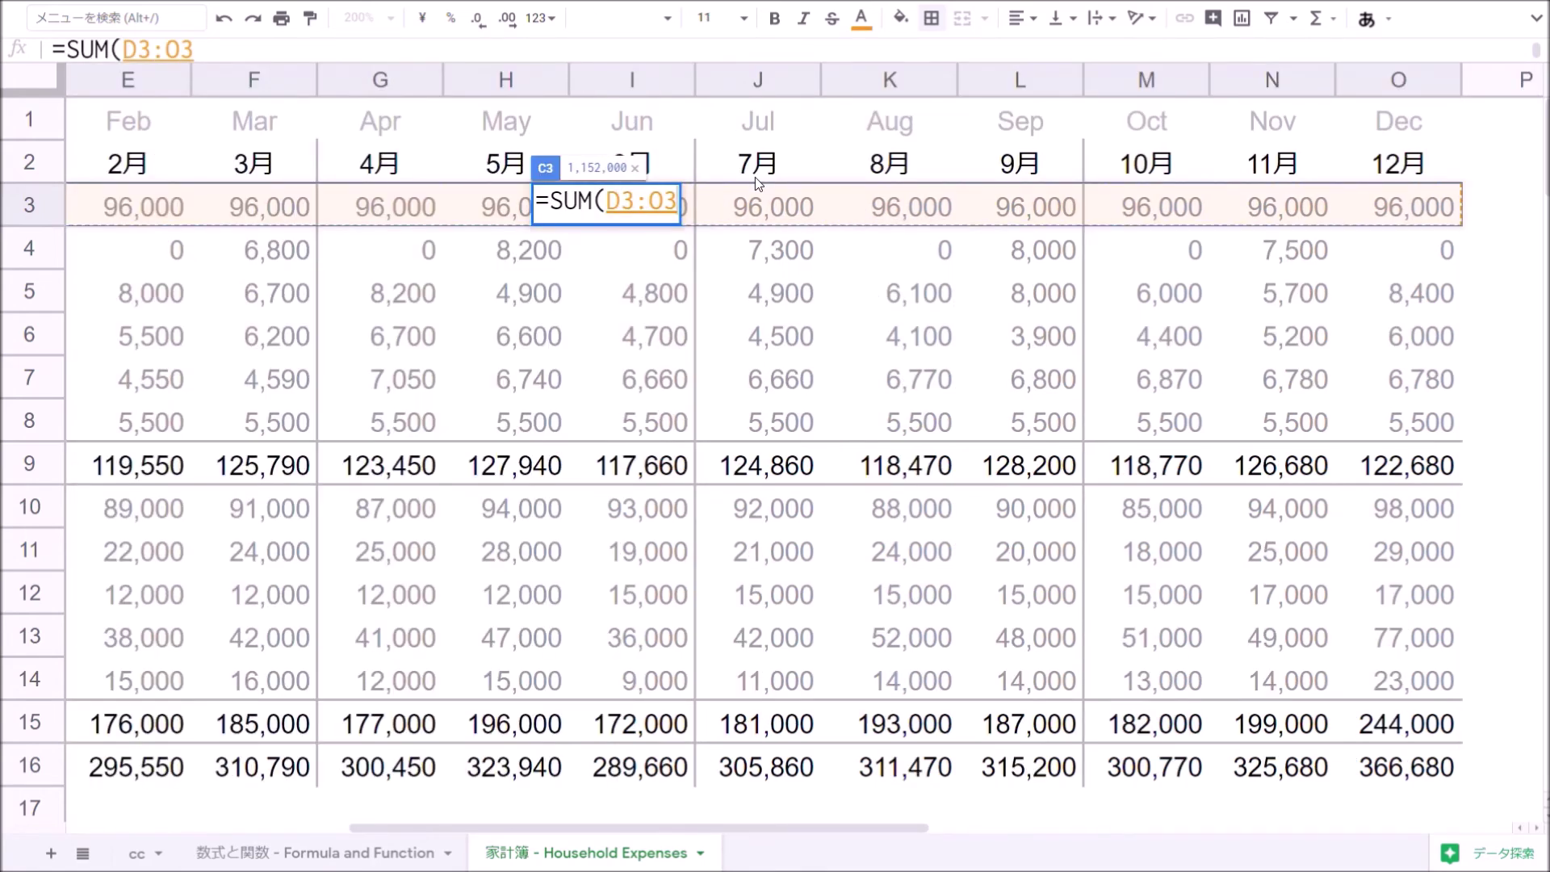
{"action": "key", "text": "Return"}
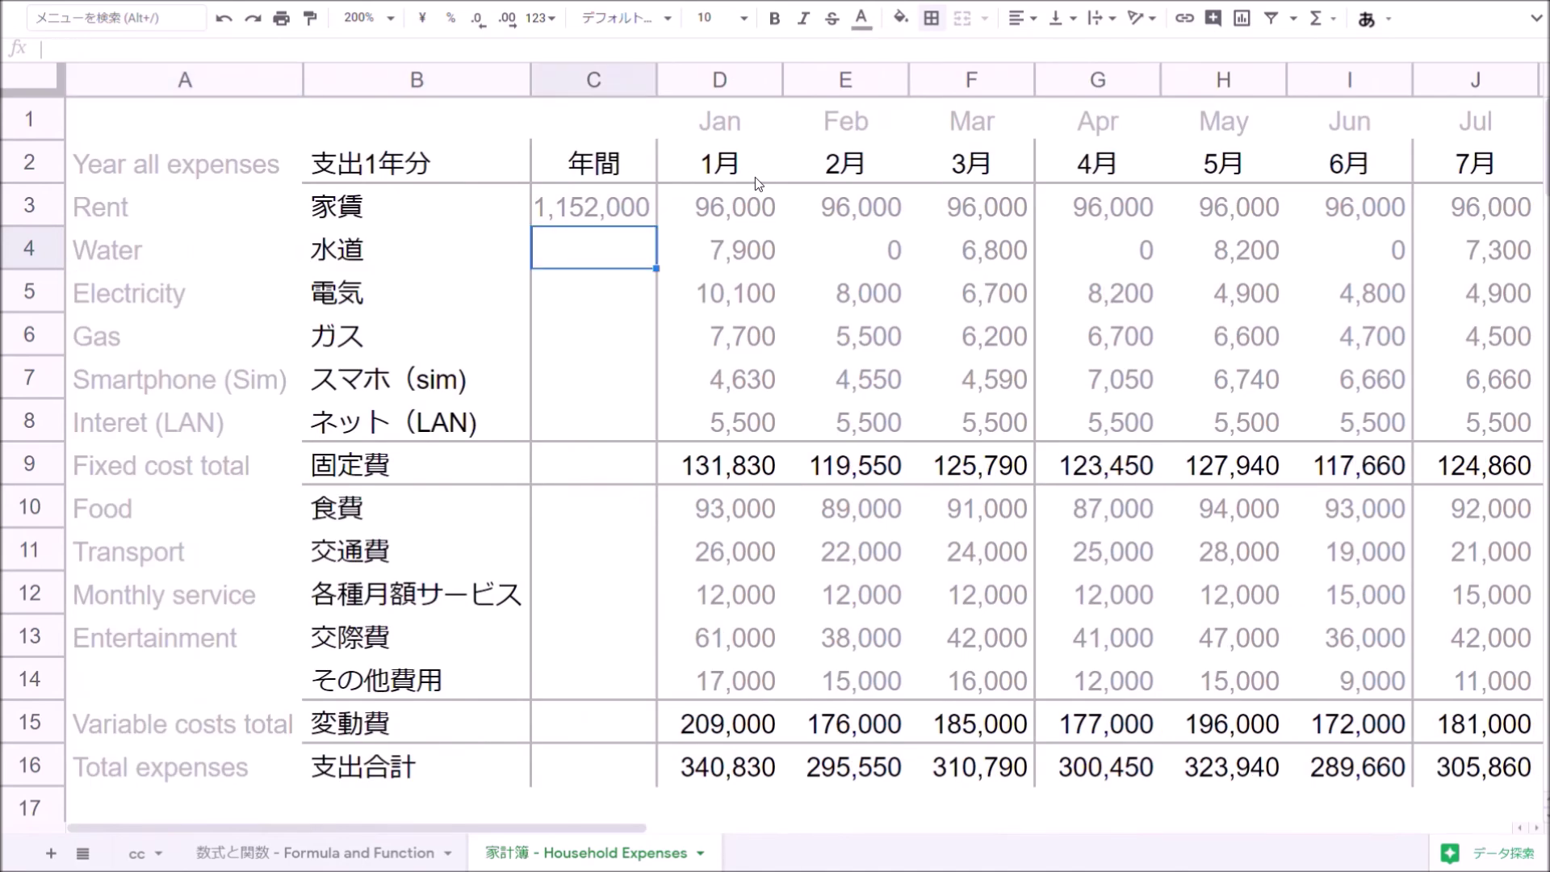
Fill the annual rent formula down through C8 for the remaining fixed cost items
{"action": "key", "text": "Up"}
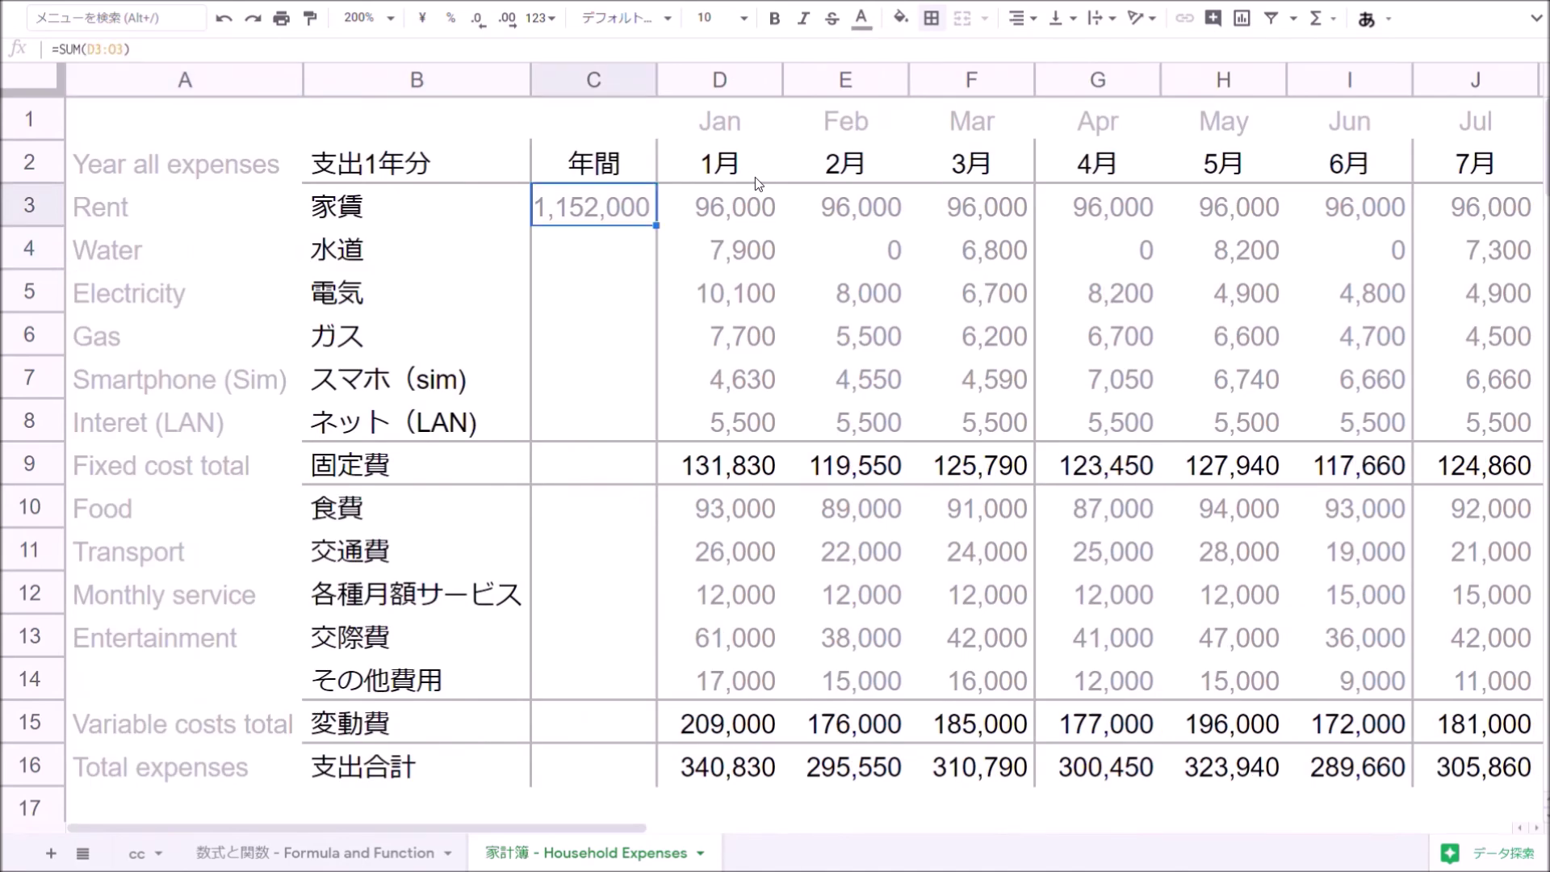
{"action": "key", "text": "shift+Down"}
{"action": "key", "text": "shift+Down"}
{"action": "key", "text": "shift+Down"}
{"action": "key", "text": "shift+Down"}
{"action": "key", "text": "shift+Down"}
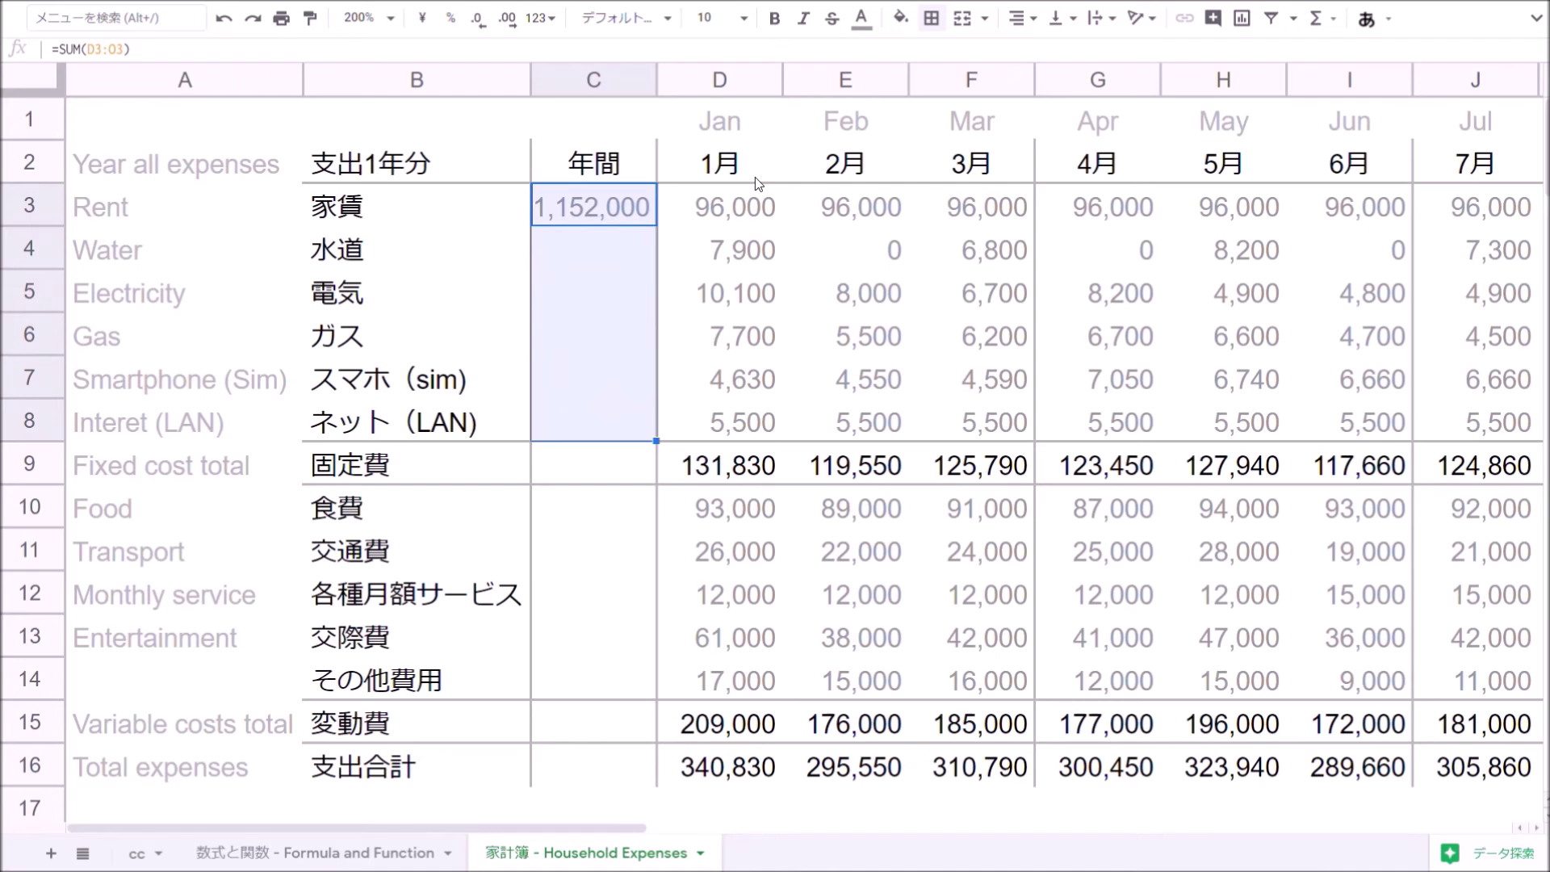
{"action": "key", "text": "ctrl+d"}
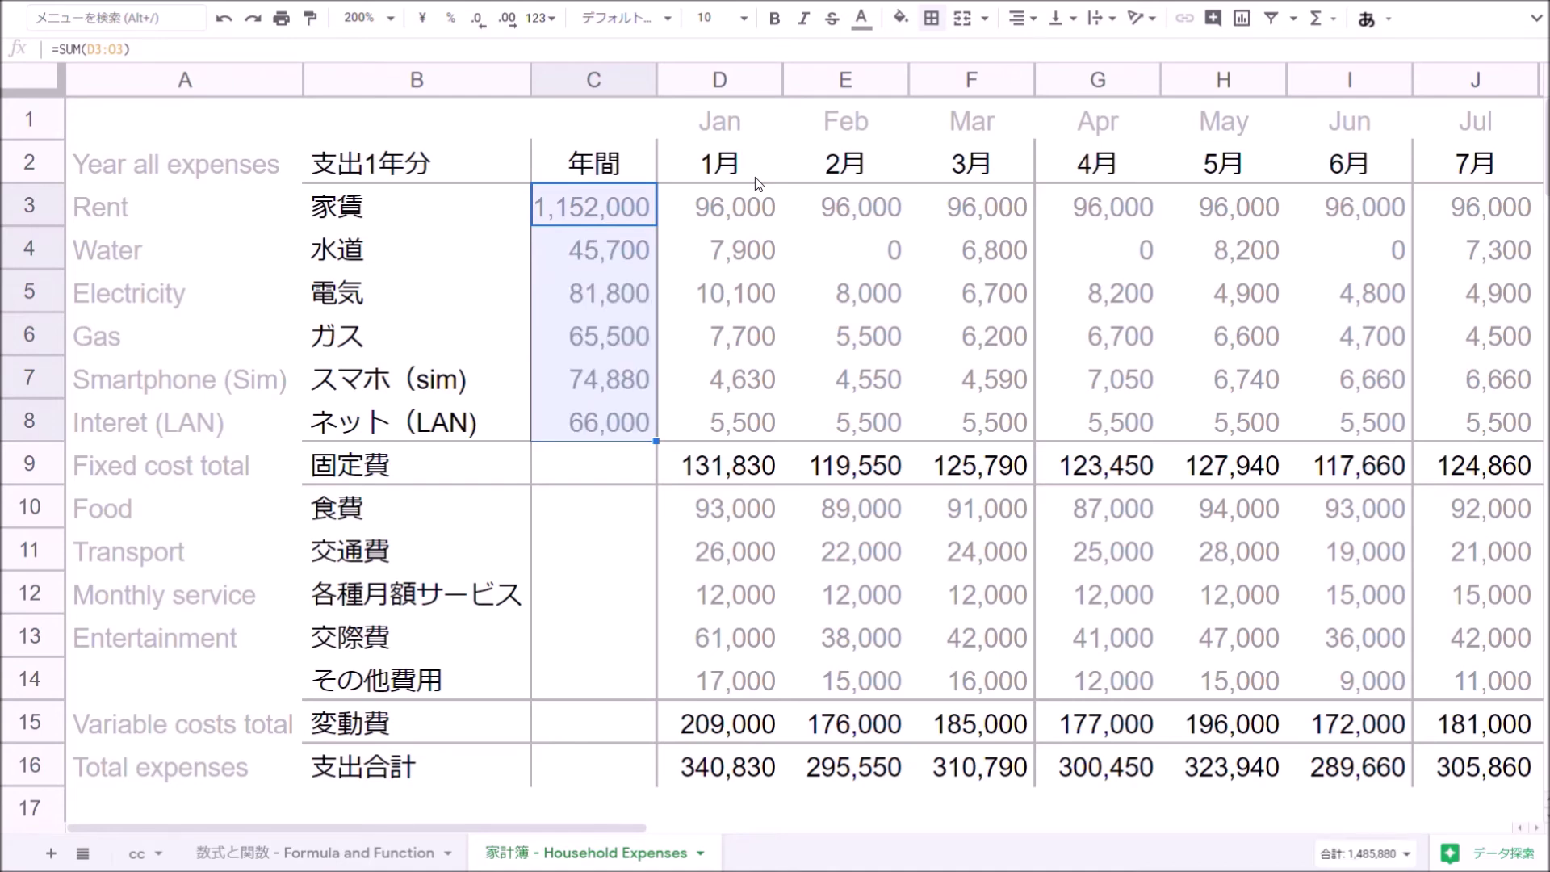
Examine the annual total formulas of the fixed cost items in C4:C8 one by one
{"action": "key", "text": "Down"}
{"action": "key", "text": "Return"}
{"action": "key", "text": "Return"}
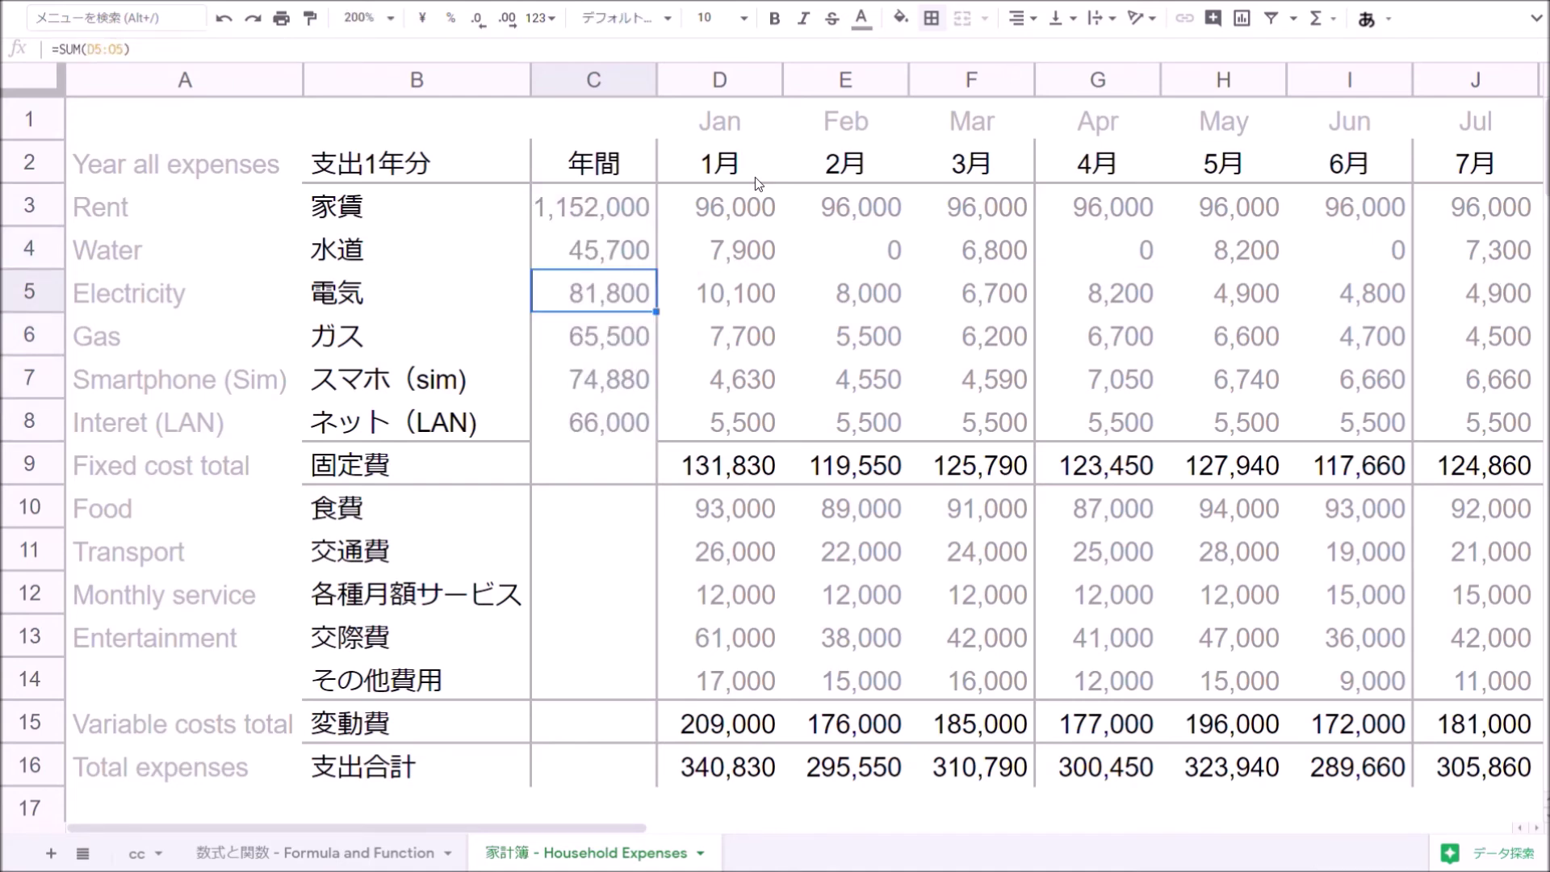
{"action": "key", "text": "Return"}
{"action": "key", "text": "Return"}
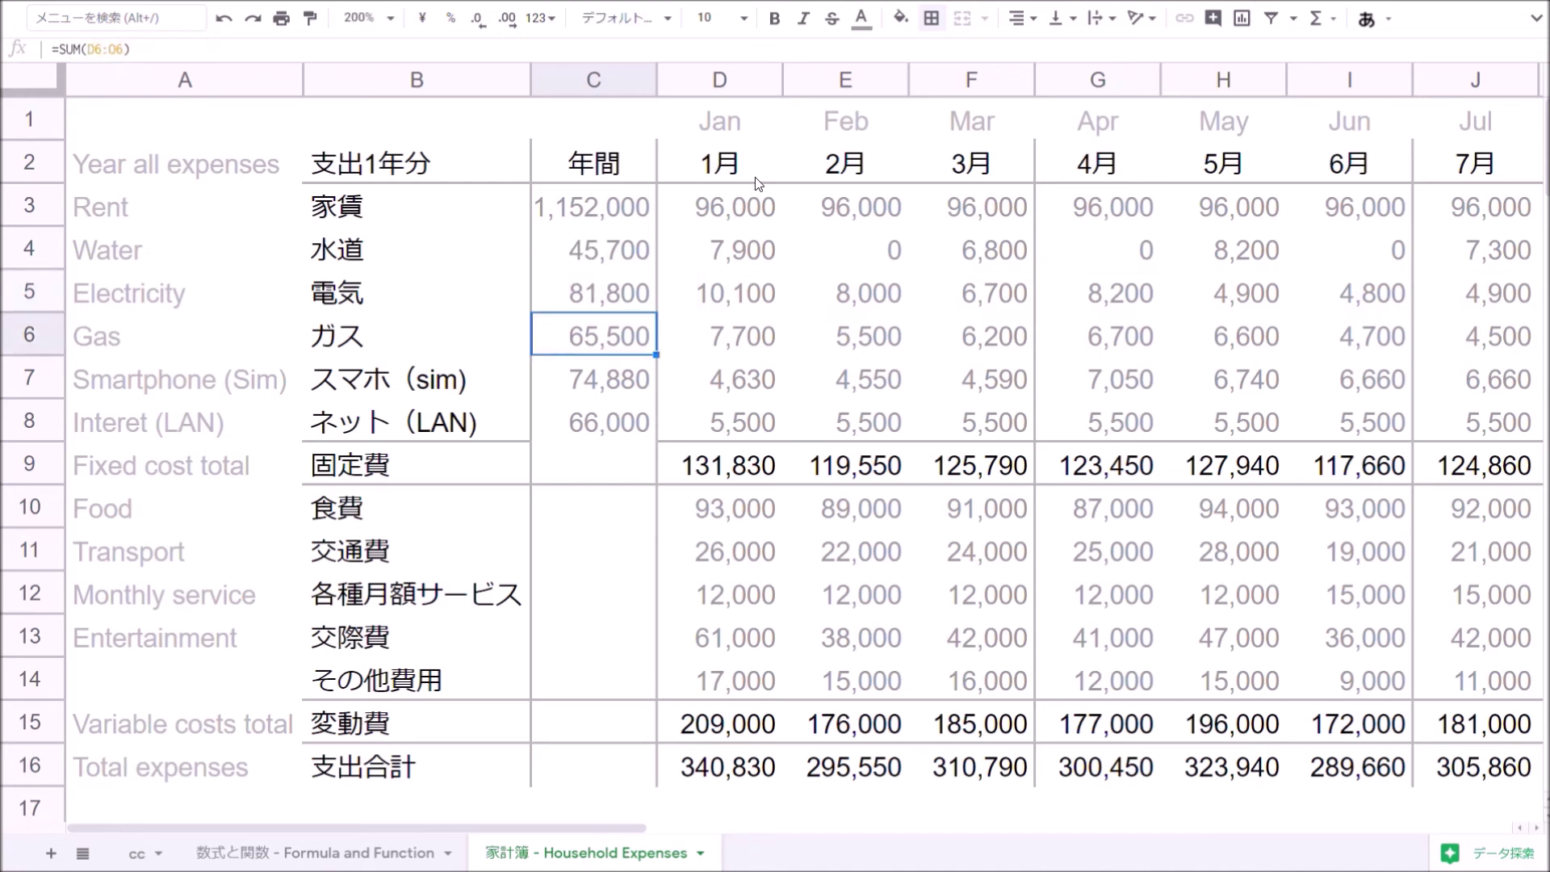
{"action": "key", "text": "Return"}
{"action": "key", "text": "Return"}
{"action": "key", "text": "Return"}
{"action": "key", "text": "Return"}
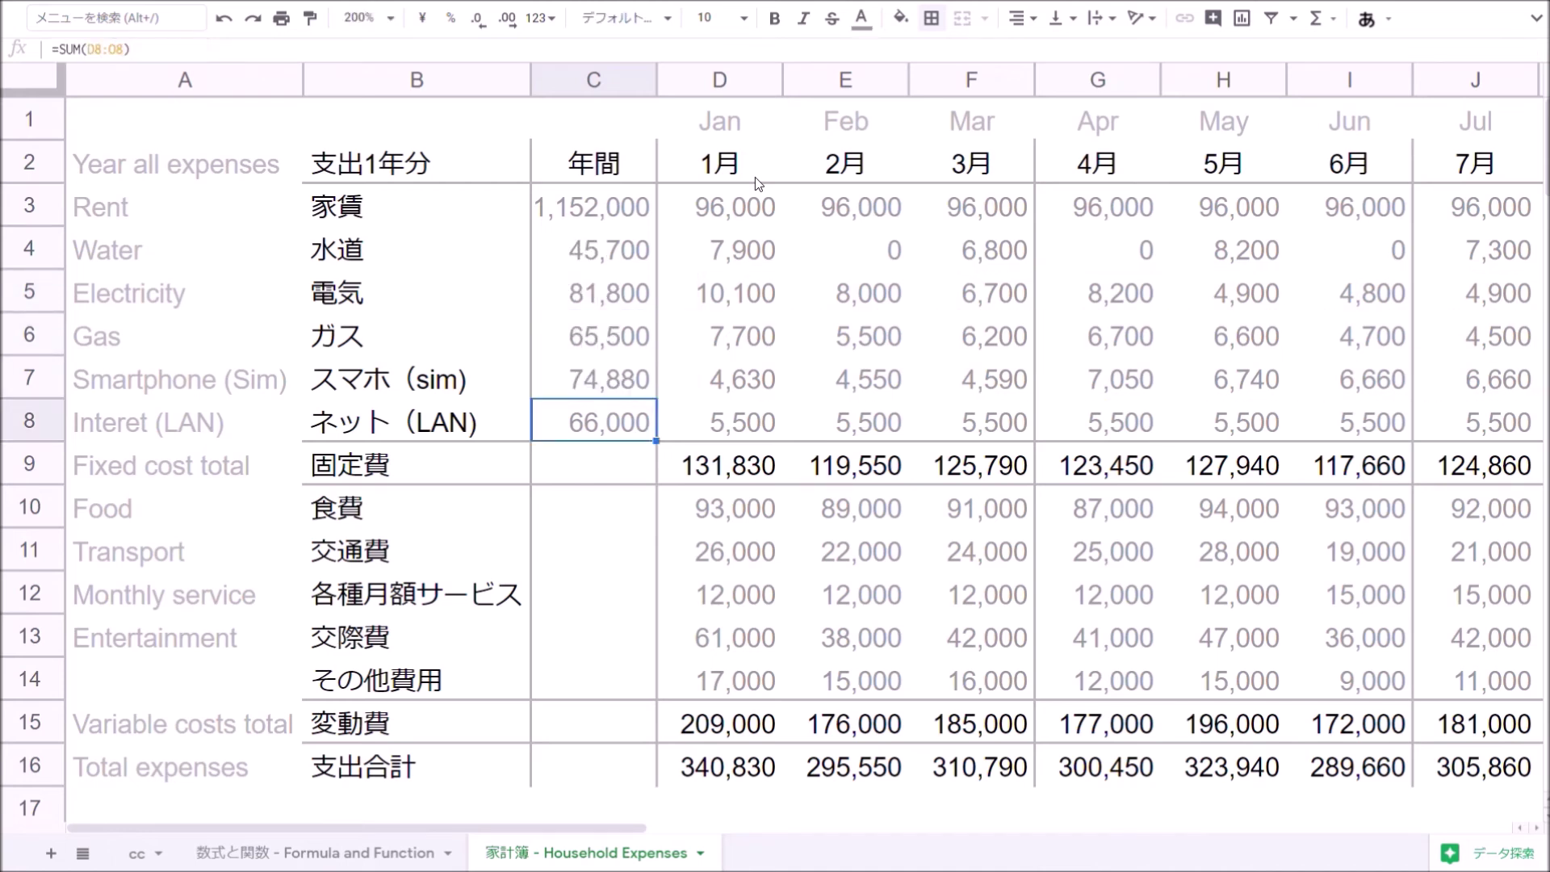
{"action": "key", "text": "Return"}
{"action": "key", "text": "Return"}
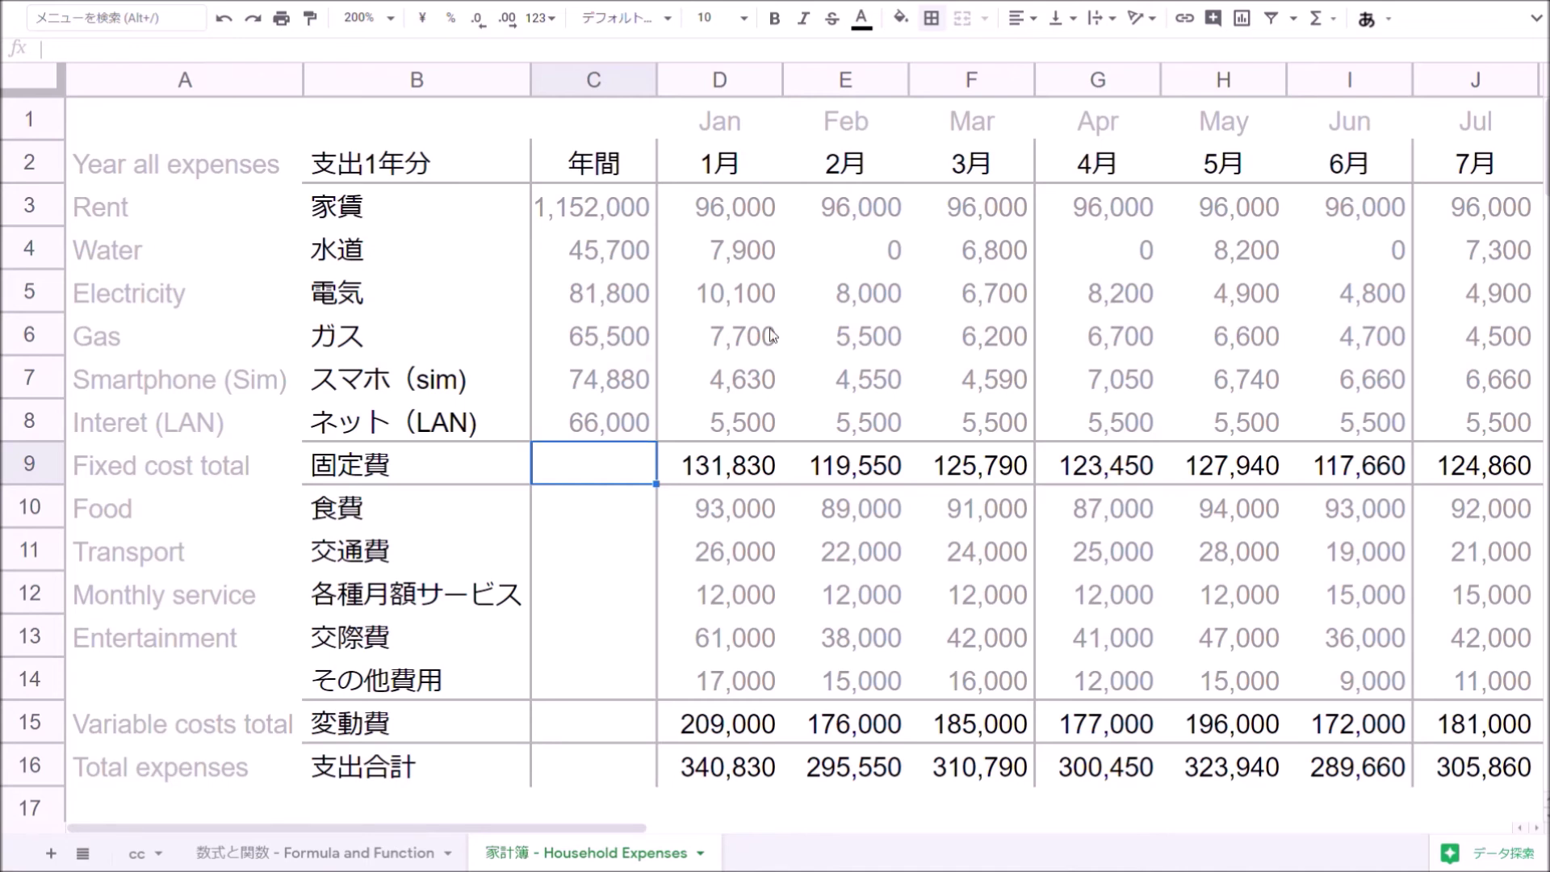
Enter the annual fixed cost total in cell C9 as =SUM(C3:C8)
{"action": "type", "text": "=SUM"}
{"action": "key", "text": "Tab"}
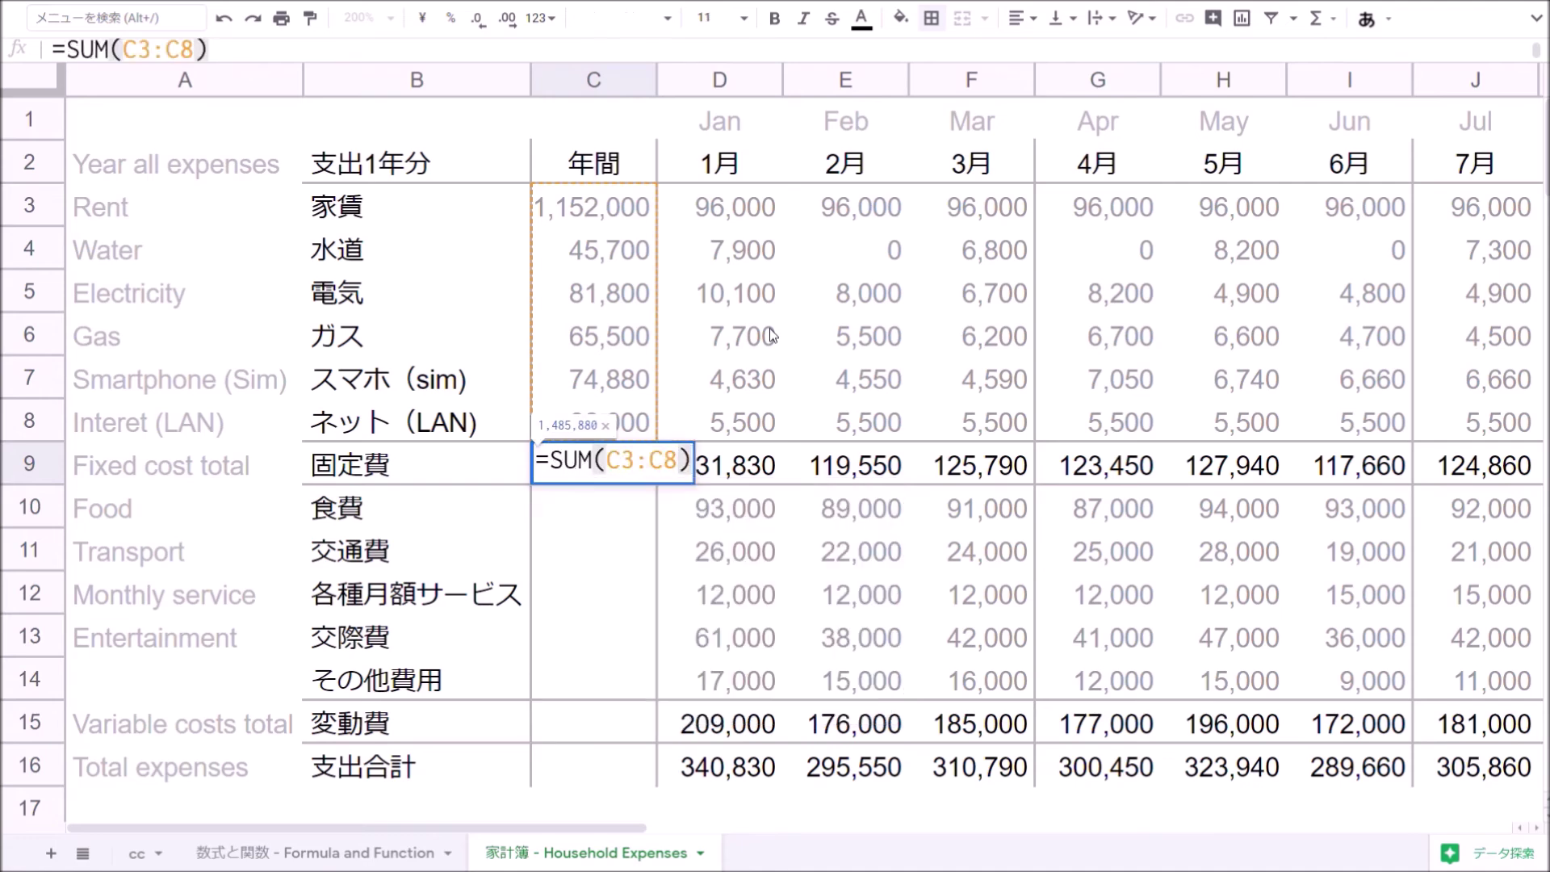
{"action": "key", "text": "Return"}
Change the annual fixed cost formula in C9 to add up the monthly totals with =SUM(D9:O9), and check it
{"action": "key", "text": "Up"}
{"action": "key", "text": "Return"}
{"action": "key", "text": "Left"}
{"action": "key", "text": "shift+Left"}
{"action": "key", "text": "shift+Left"}
{"action": "key", "text": "shift+Left"}
{"action": "key", "text": "shift+Left"}
{"action": "key", "text": "shift+Left"}
{"action": "key", "text": "BackSpace"}
{"action": "key", "text": "Right"}
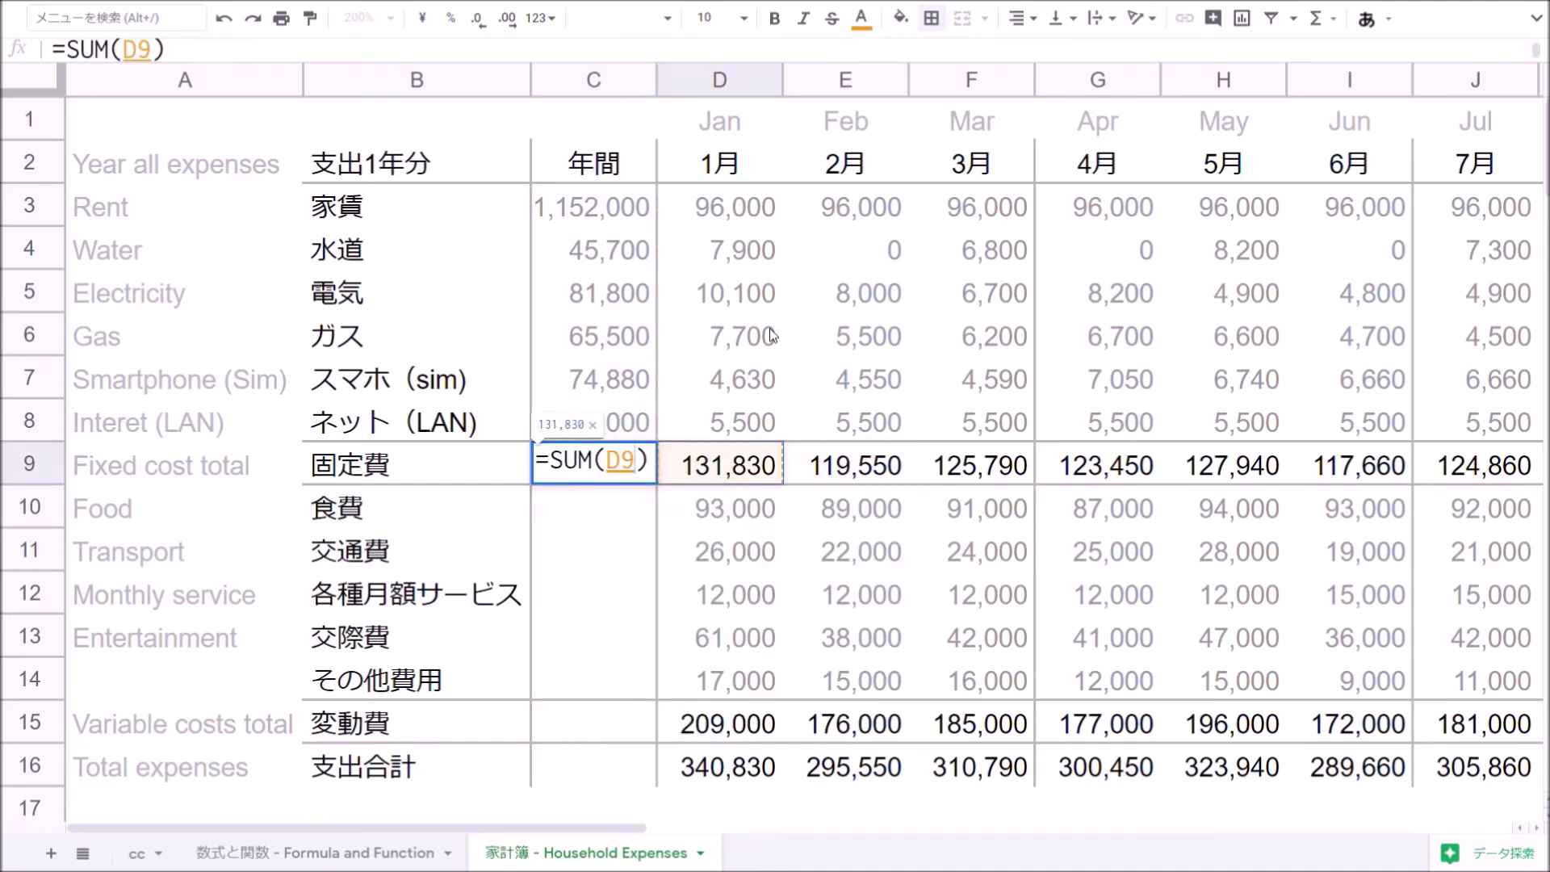
{"action": "key", "text": "ctrl+shift+Right"}
{"action": "key", "text": "Return"}
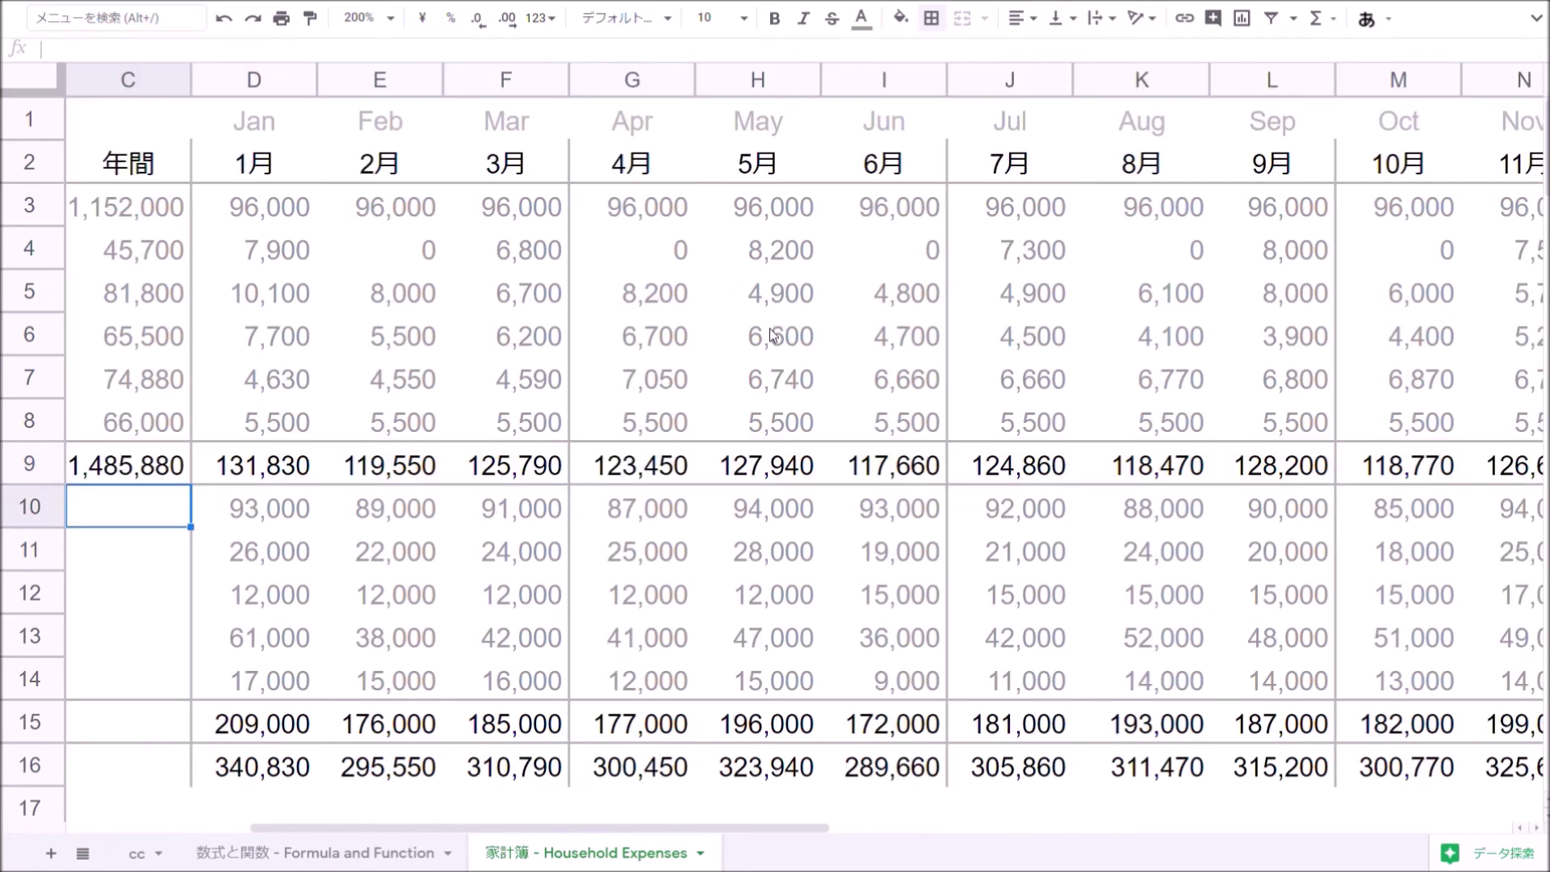
{"action": "key", "text": "Up"}
{"action": "key", "text": "Return"}
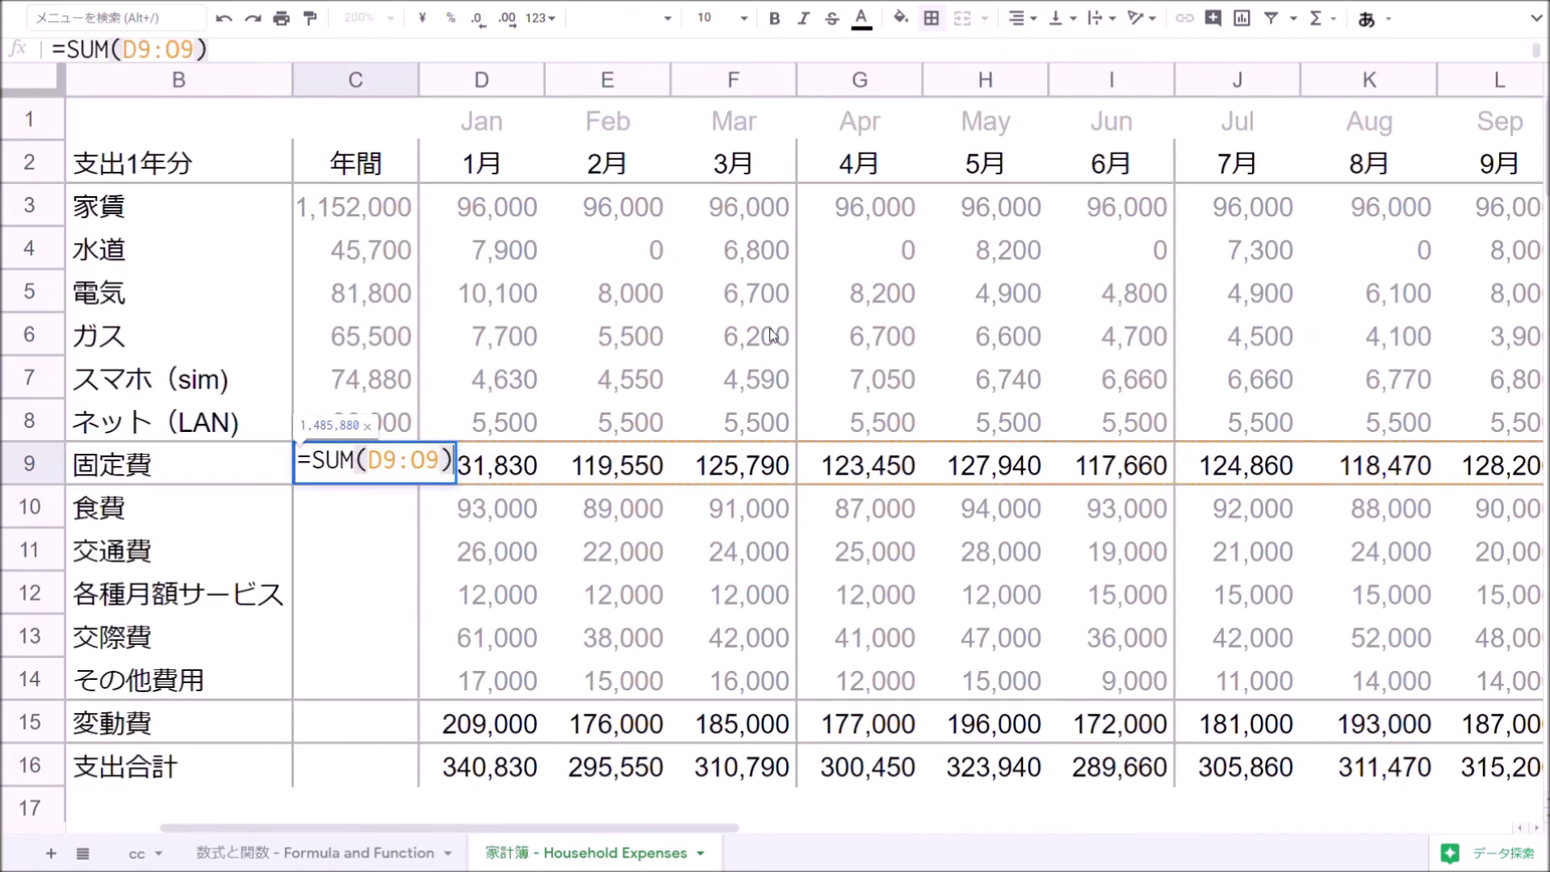
{"action": "key", "text": "Escape"}
{"action": "key", "text": "Up"}
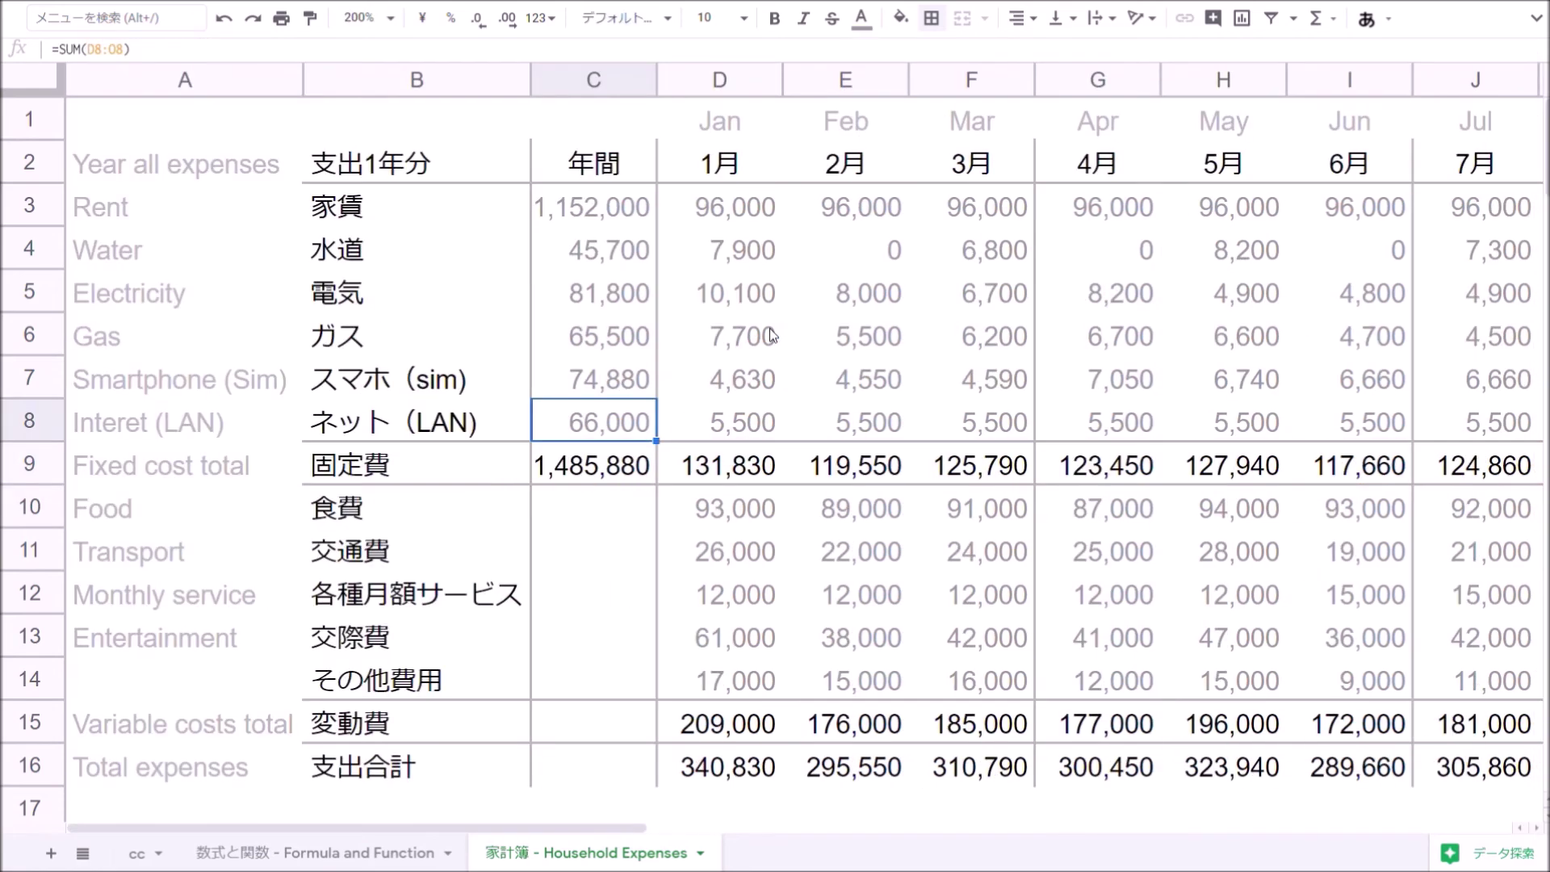
Enter the annual food total in cell C10 as =SUM(D10:O10)
{"action": "key", "text": "Down"}
{"action": "key", "text": "Down"}
{"action": "type", "text": "=sum"}
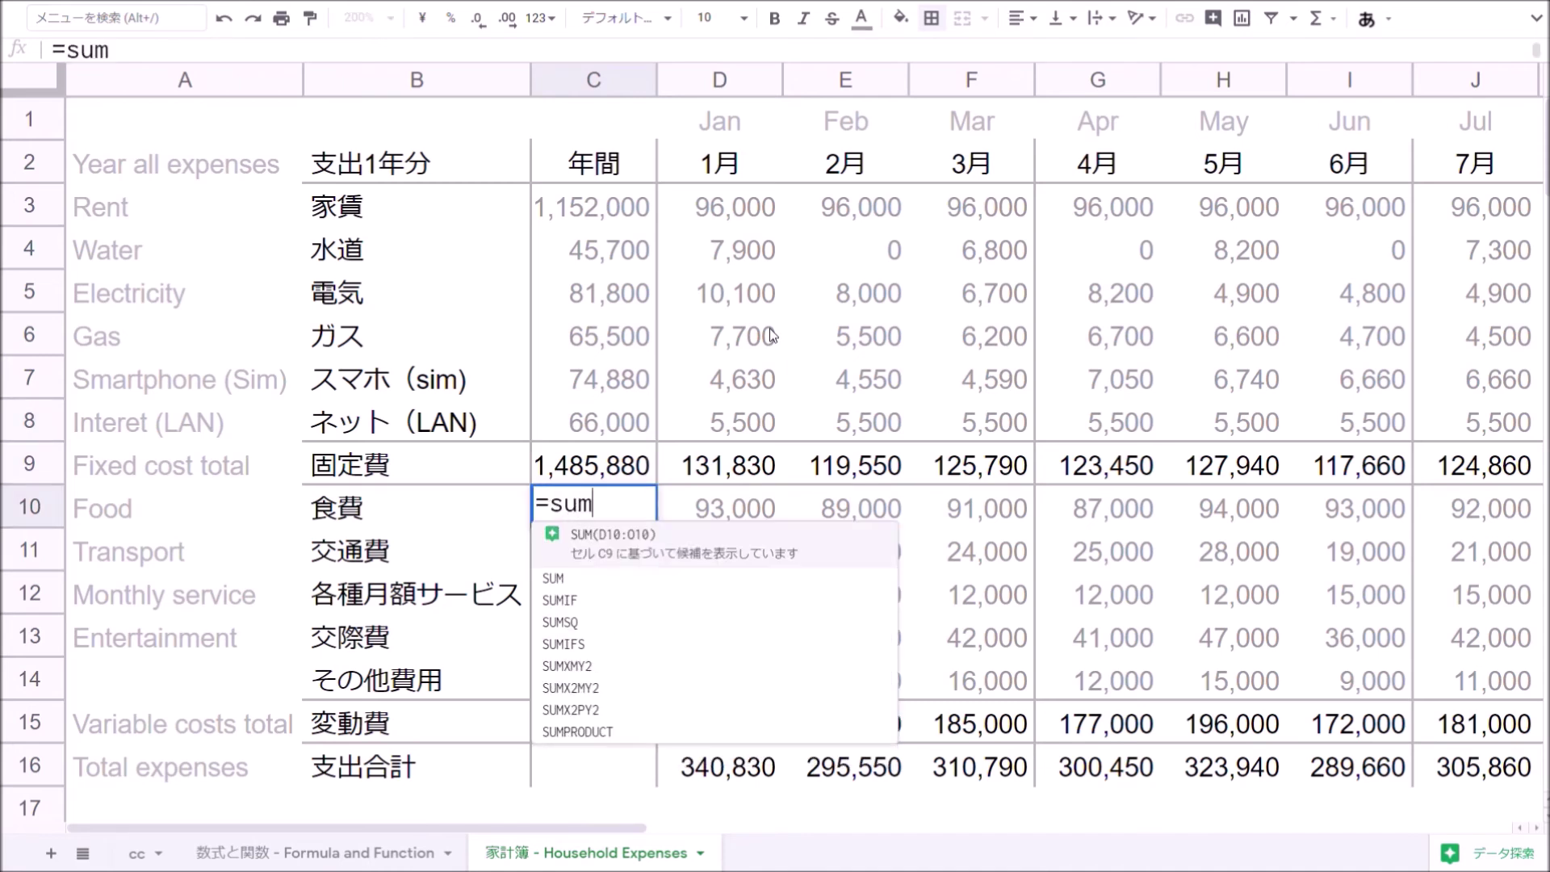
{"action": "key", "text": "Tab"}
{"action": "key", "text": "Return"}
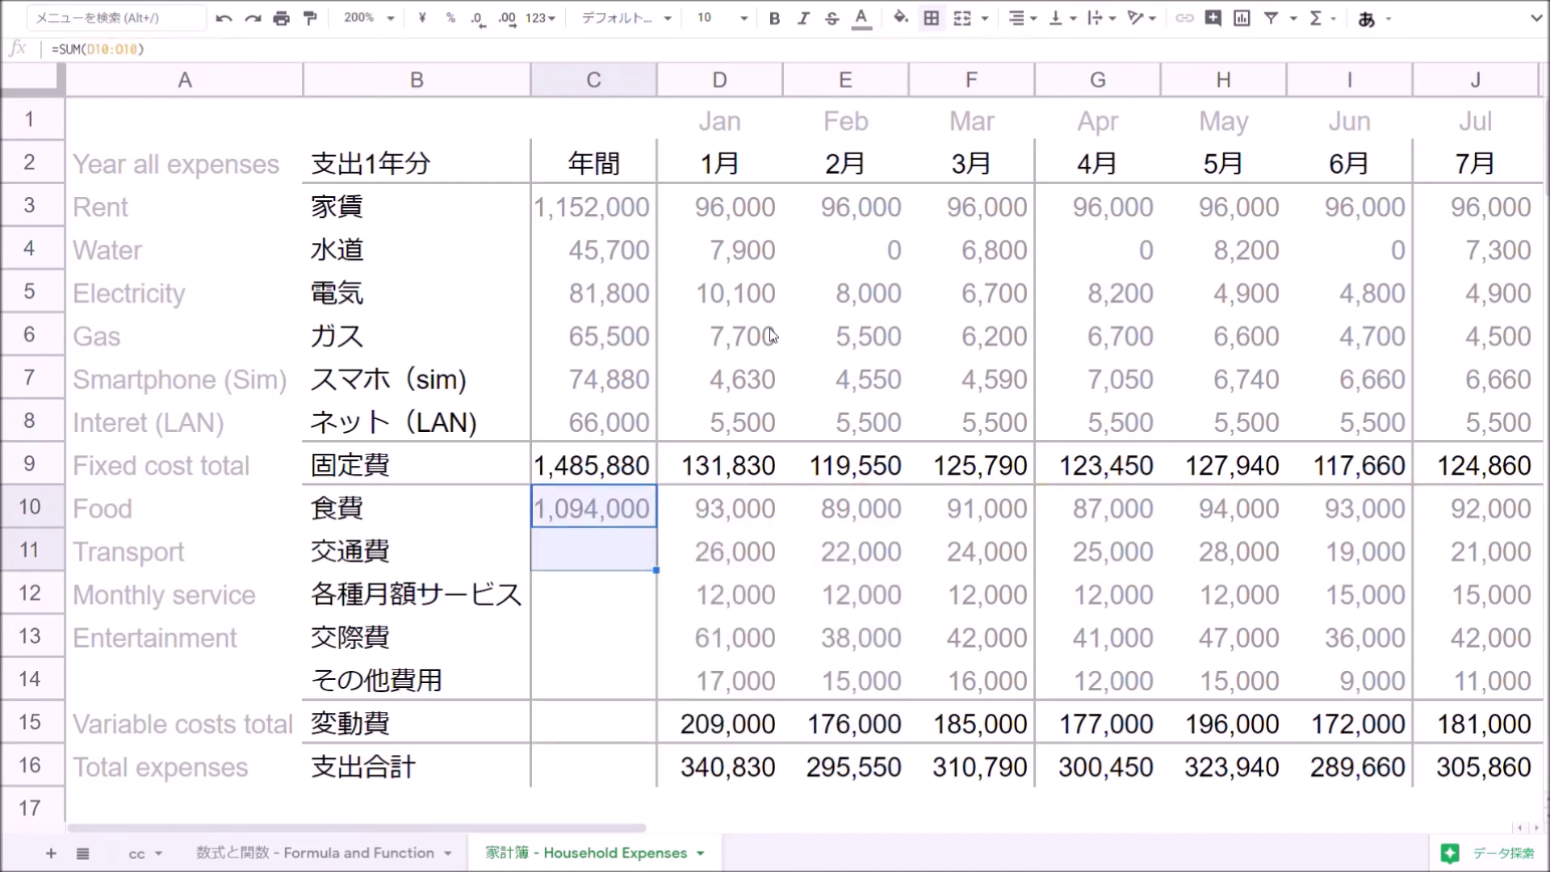
Fill the annual food formula down through C14 for the remaining variable cost items
{"action": "key", "text": "shift+Down"}
{"action": "key", "text": "shift+Down"}
{"action": "key", "text": "shift+Down"}
{"action": "key", "text": "ctrl+d"}
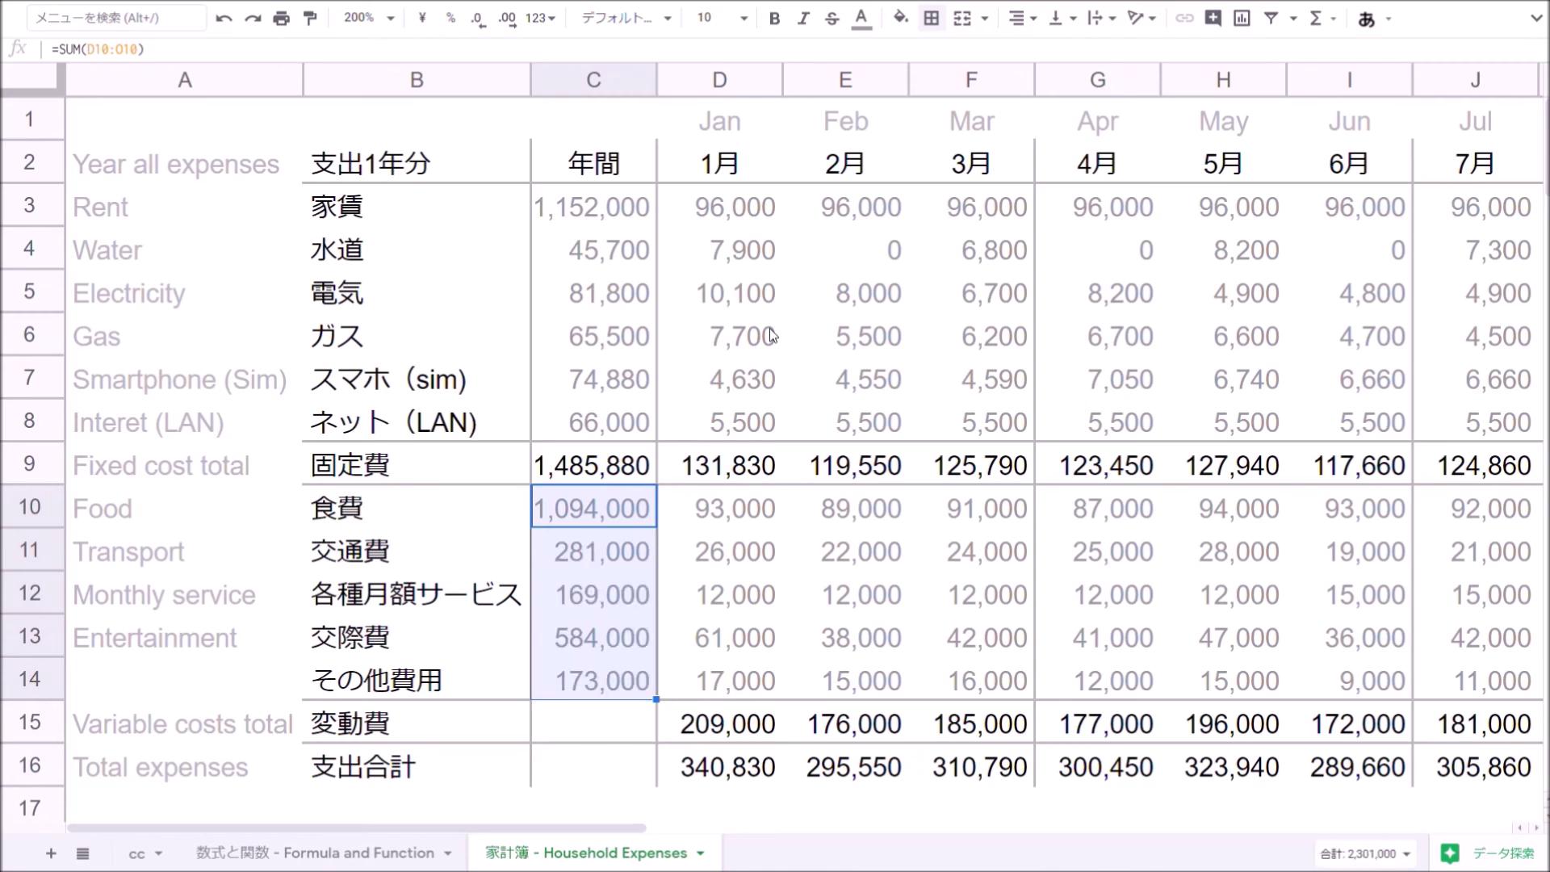
Enter the annual variable cost total in cell C15 as =SUM(D15:O15)
{"action": "left_click", "coordinate": [593, 722]}
{"action": "type", "text": "=sum"}
{"action": "key", "text": "Tab"}
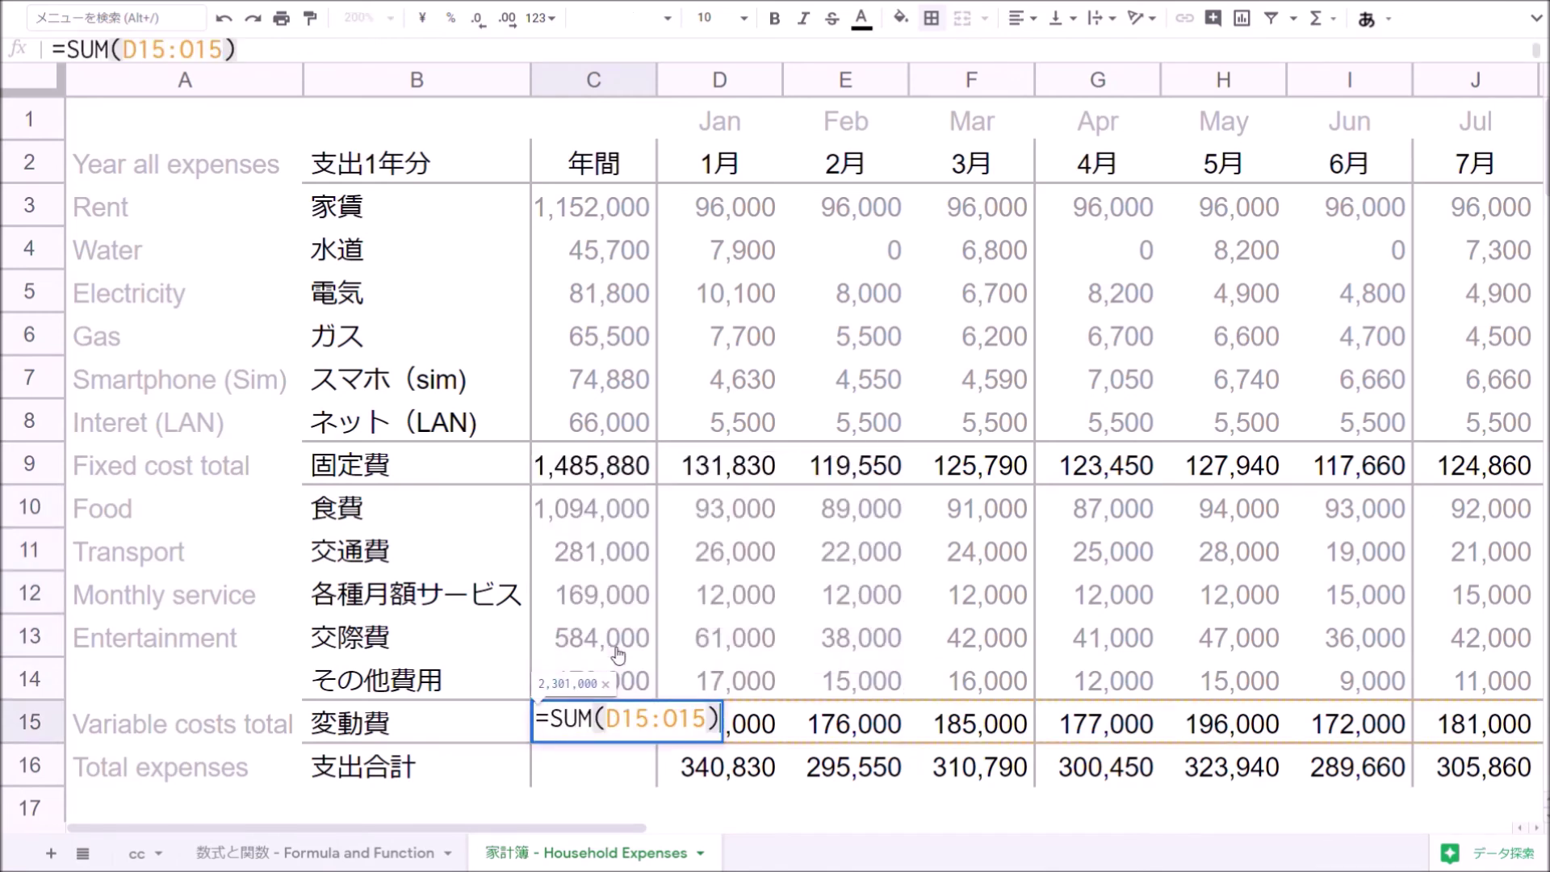
{"action": "key", "text": "Return"}
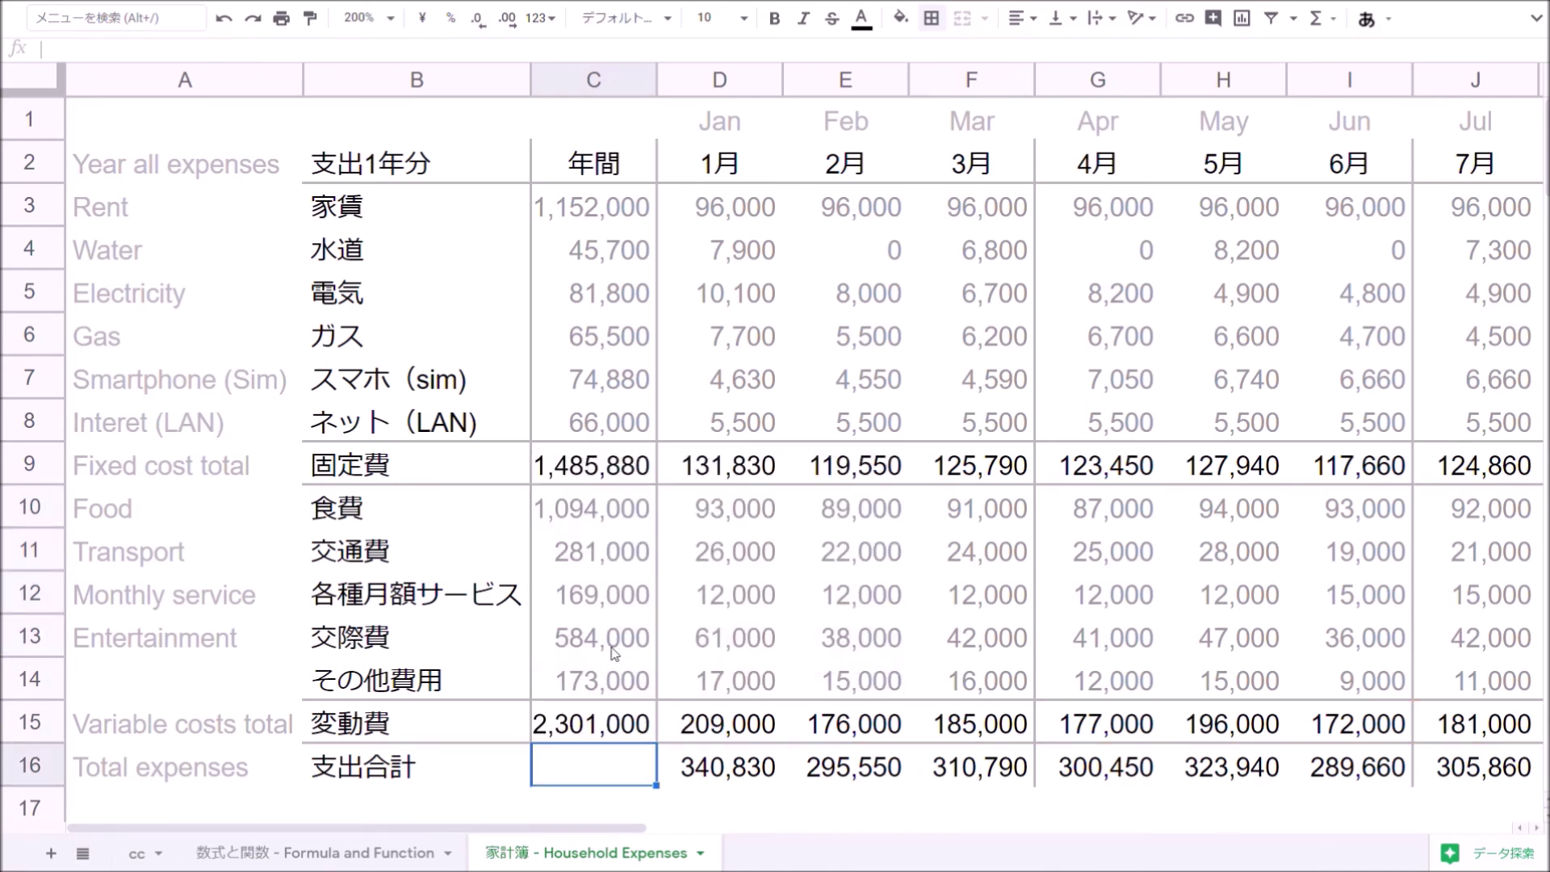
Enter the annual total expenses in cell C16 as =SUM(D16:O16)
{"action": "type", "text": "="}
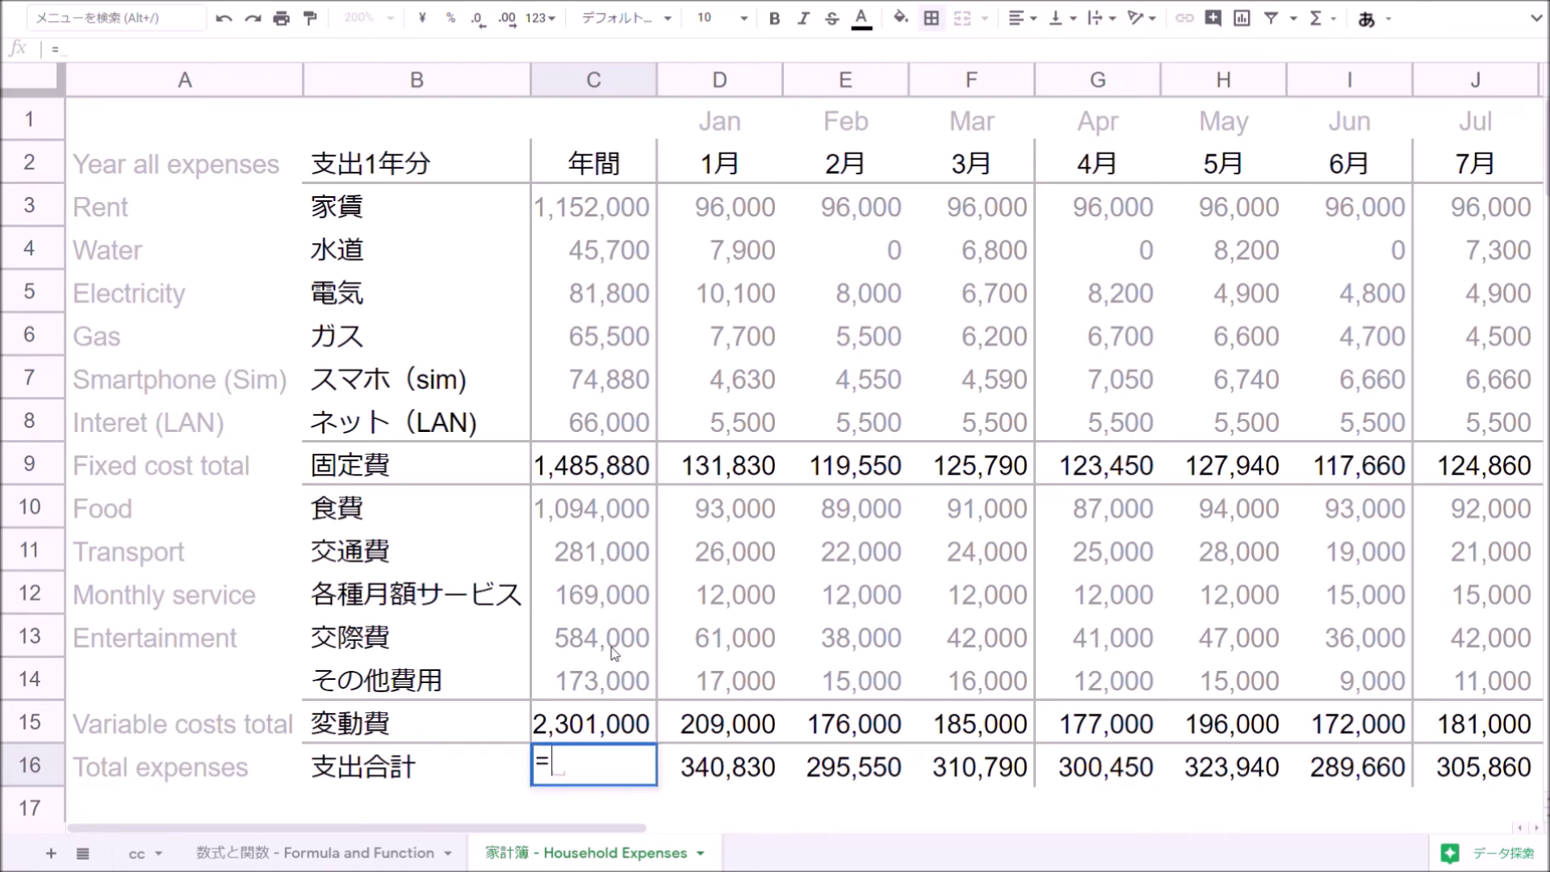
{"action": "type", "text": "sum"}
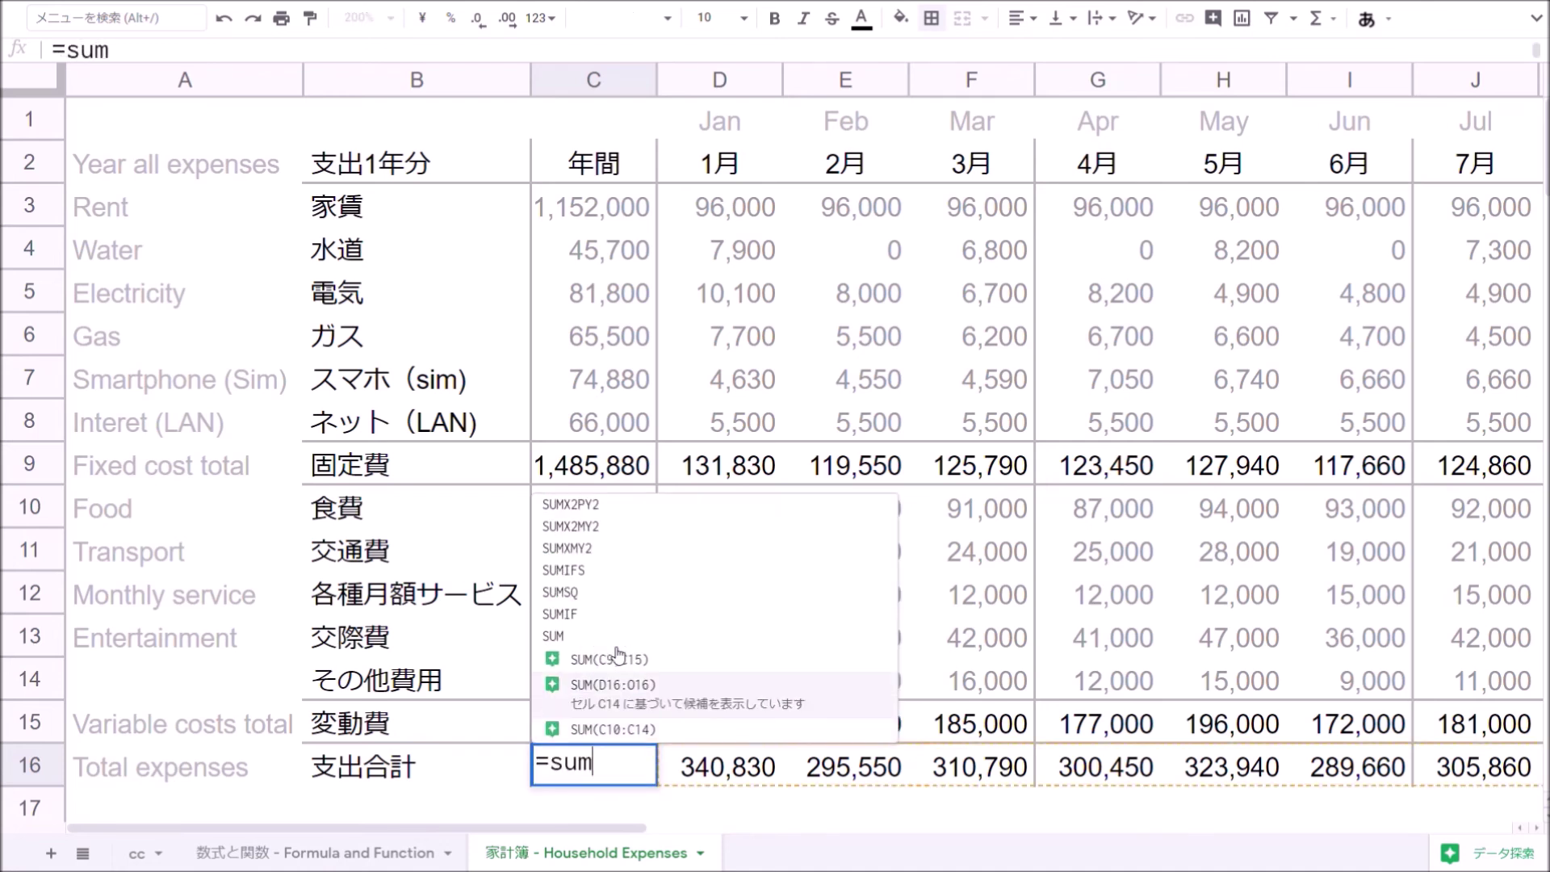
{"action": "key", "text": "Tab"}
{"action": "key", "text": "Return"}
Look over the completed 年間 column from the total expenses row up to the header
{"action": "key", "text": "Up"}
{"action": "key", "text": "Up"}
{"action": "key", "text": "Up"}
{"action": "key", "text": "Up"}
{"action": "key", "text": "Up"}
{"action": "key", "text": "Up"}
{"action": "key", "text": "Up"}
{"action": "key", "text": "Up"}
{"action": "key", "text": "Up"}
{"action": "key", "text": "Up"}
{"action": "key", "text": "Up"}
{"action": "key", "text": "Up"}
{"action": "key", "text": "Up"}
{"action": "key", "text": "Up"}
{"action": "key", "text": "Up"}
{"action": "key", "text": "Up"}
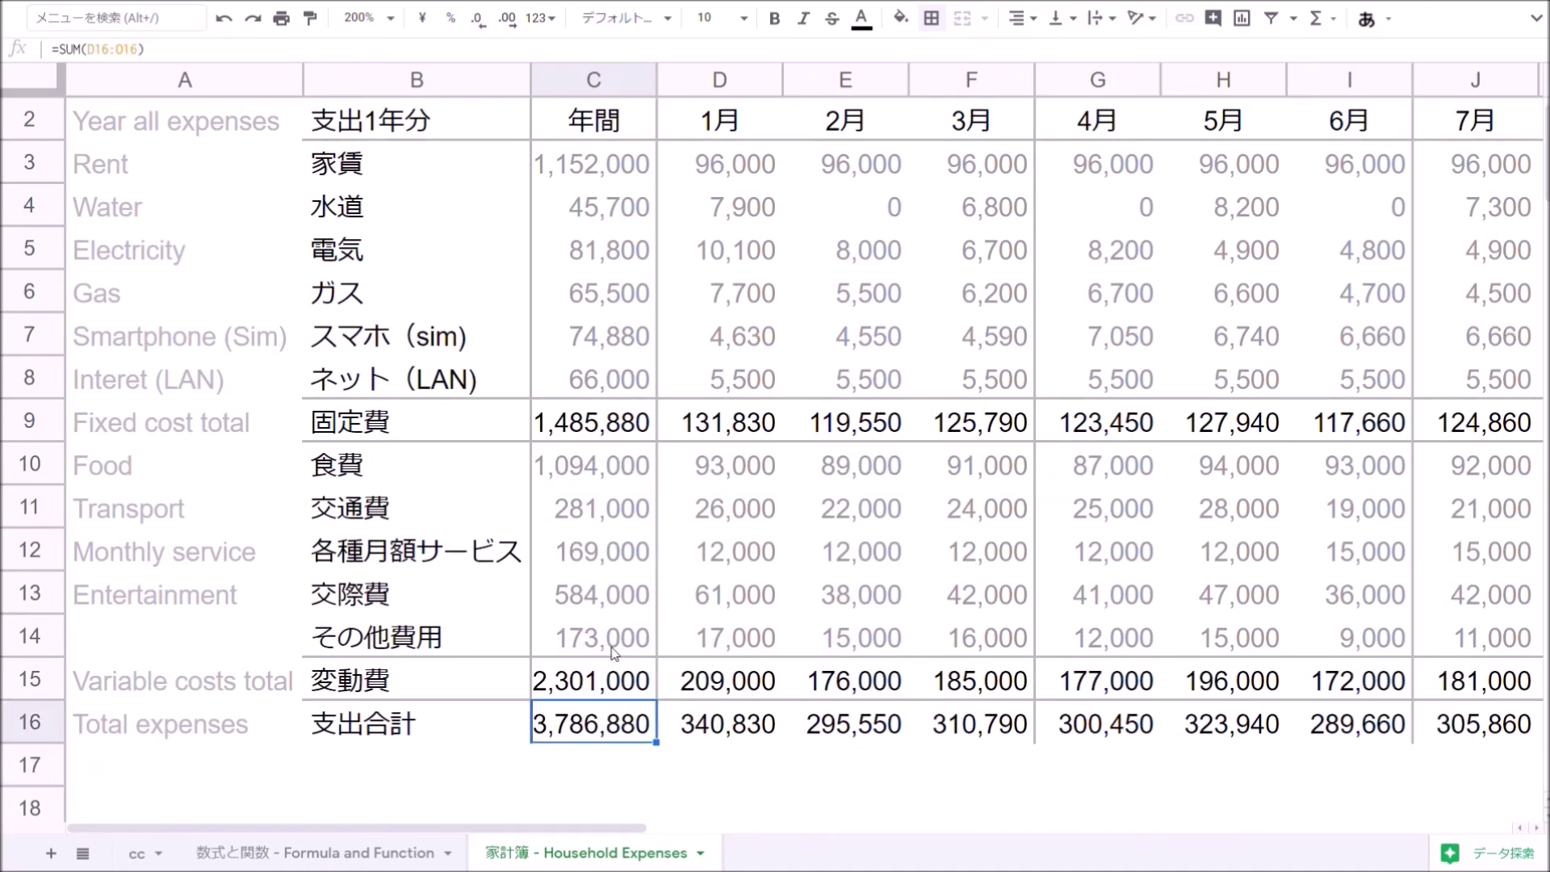
{"action": "key", "text": "Down"}
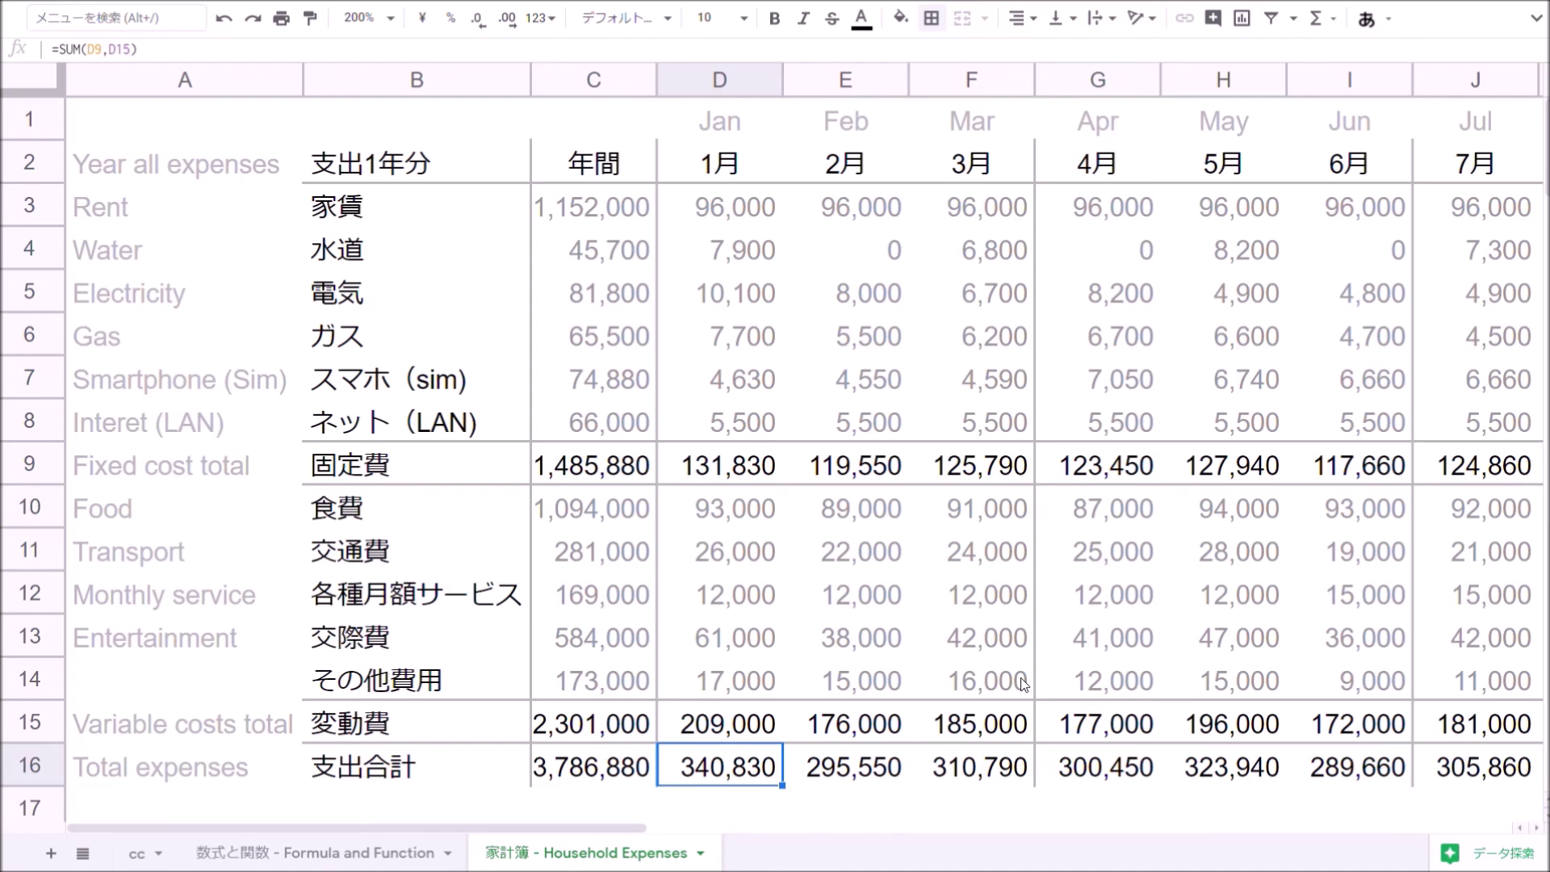
Enter the label 前月比 in cell D18 below the table
{"action": "key", "text": "Down"}
{"action": "key", "text": "Down"}
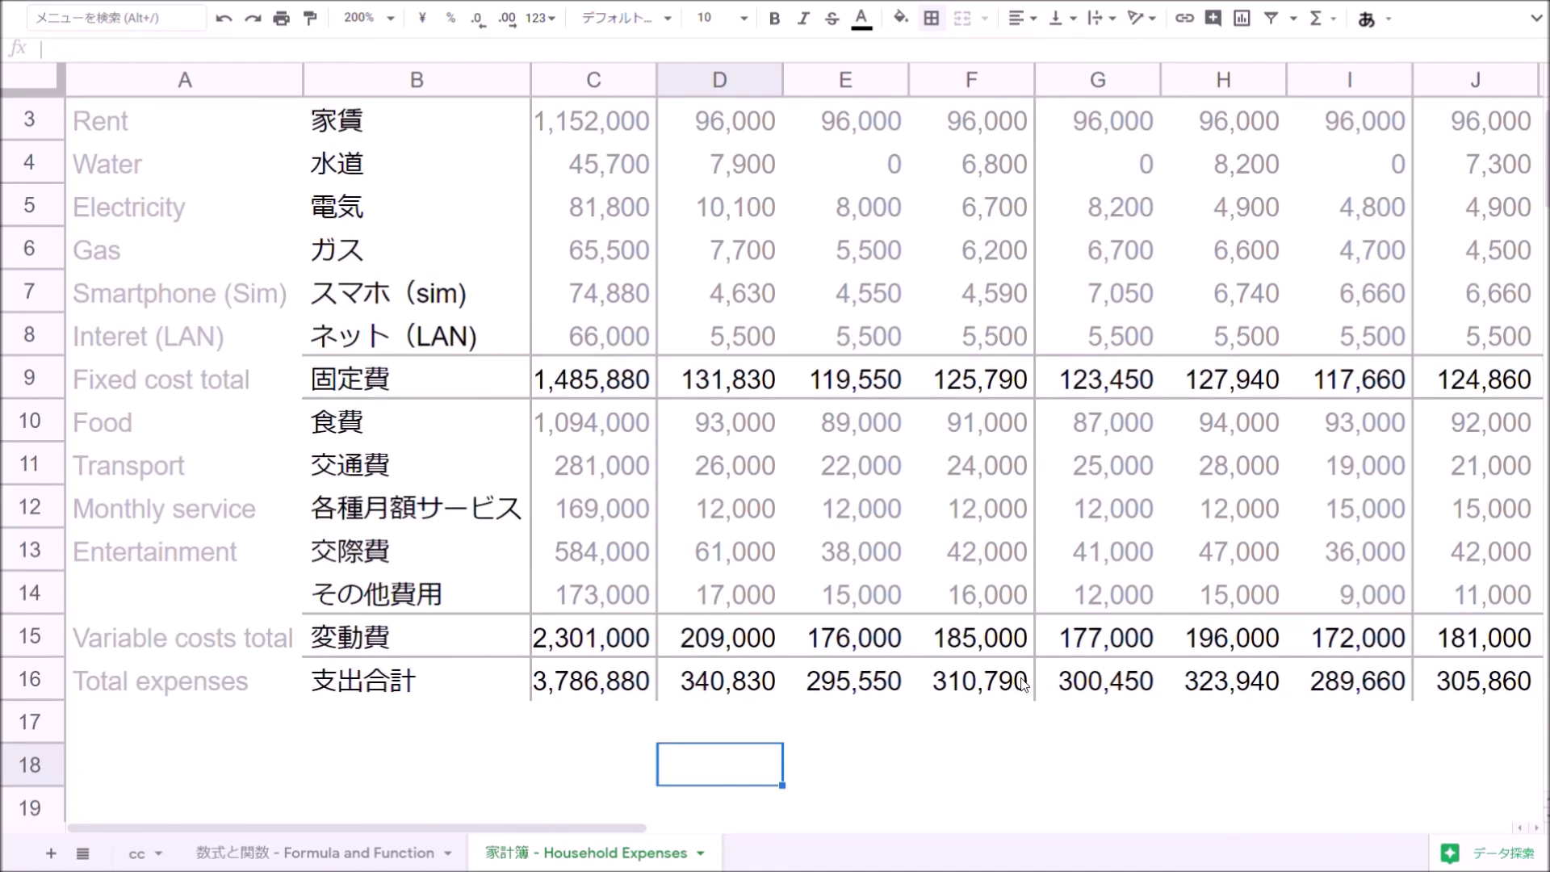
{"action": "type", "text": "zengetsuhi"}
{"action": "key", "text": "space"}
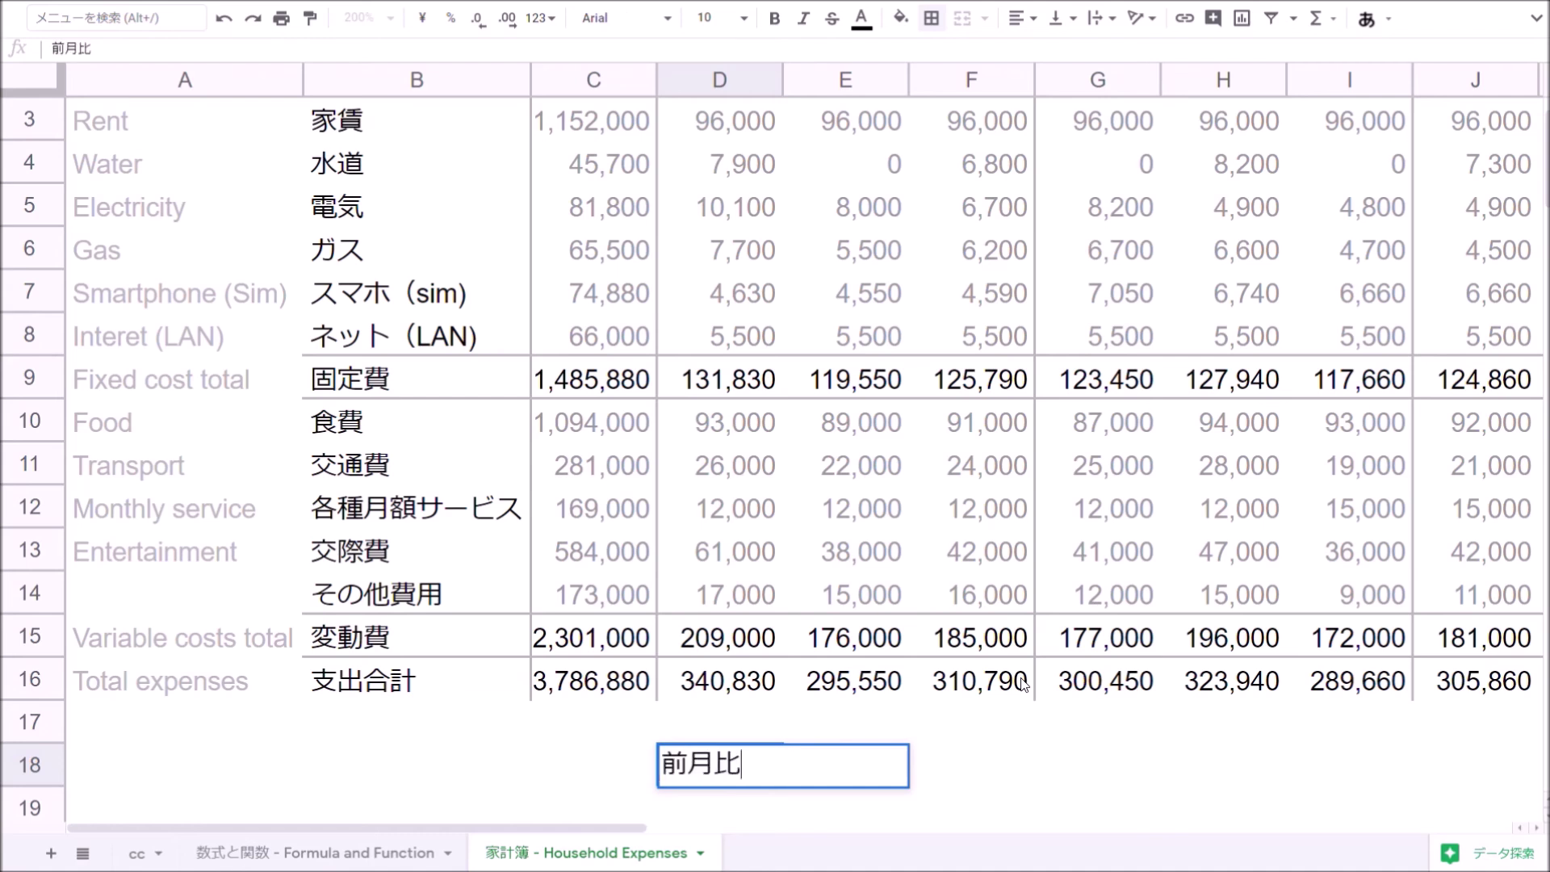
{"action": "key", "text": "Return"}
{"action": "key", "text": "Tab"}
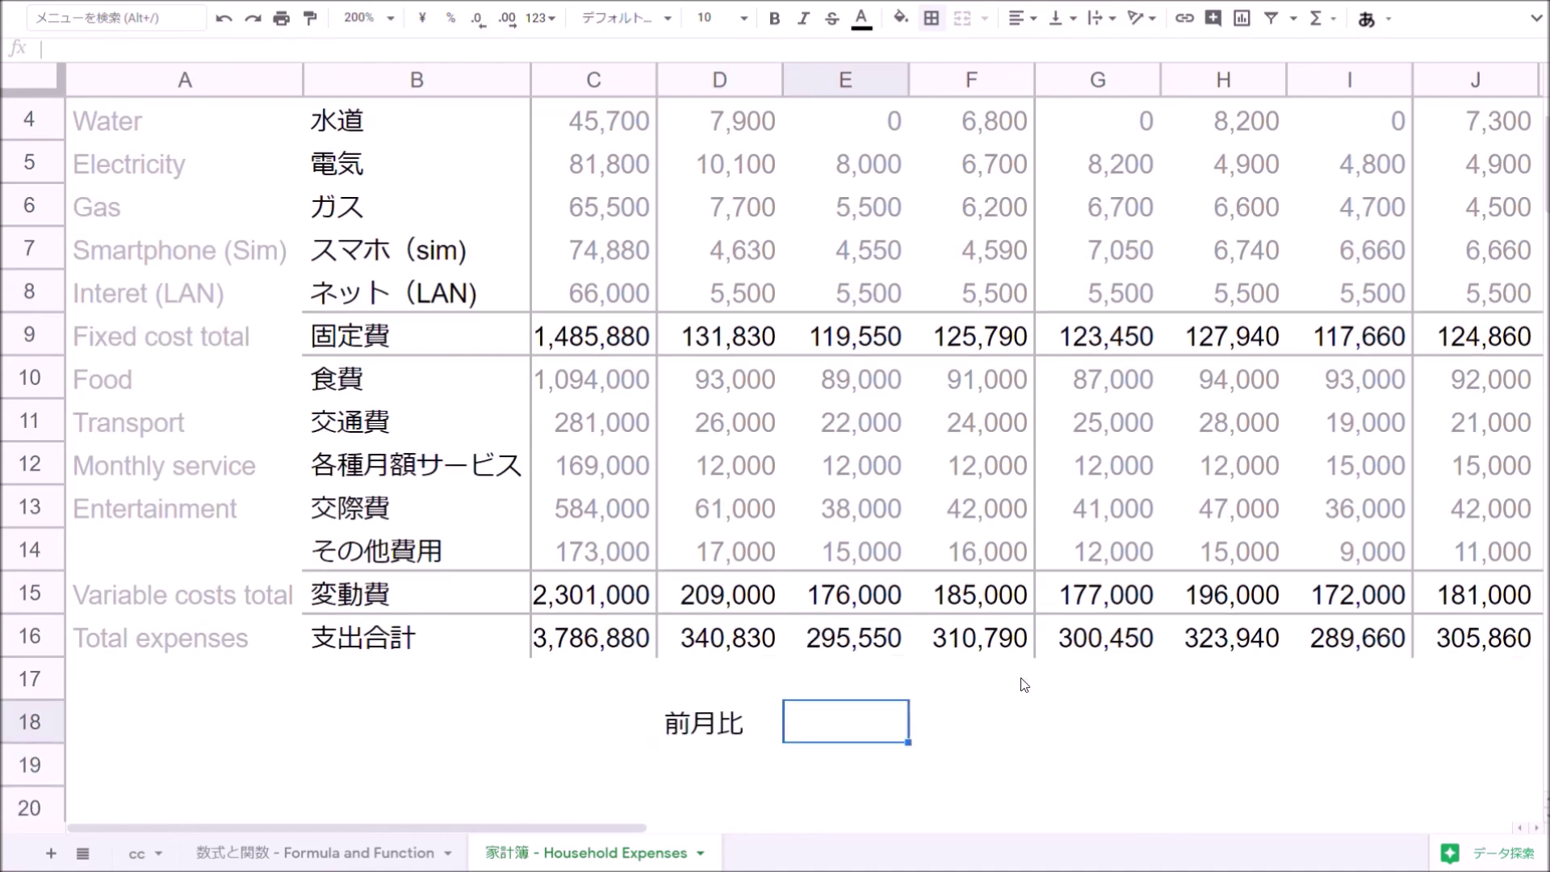
Enter February's change from the previous month in cell E18 as =E16-D16
{"action": "type", "text": "="}
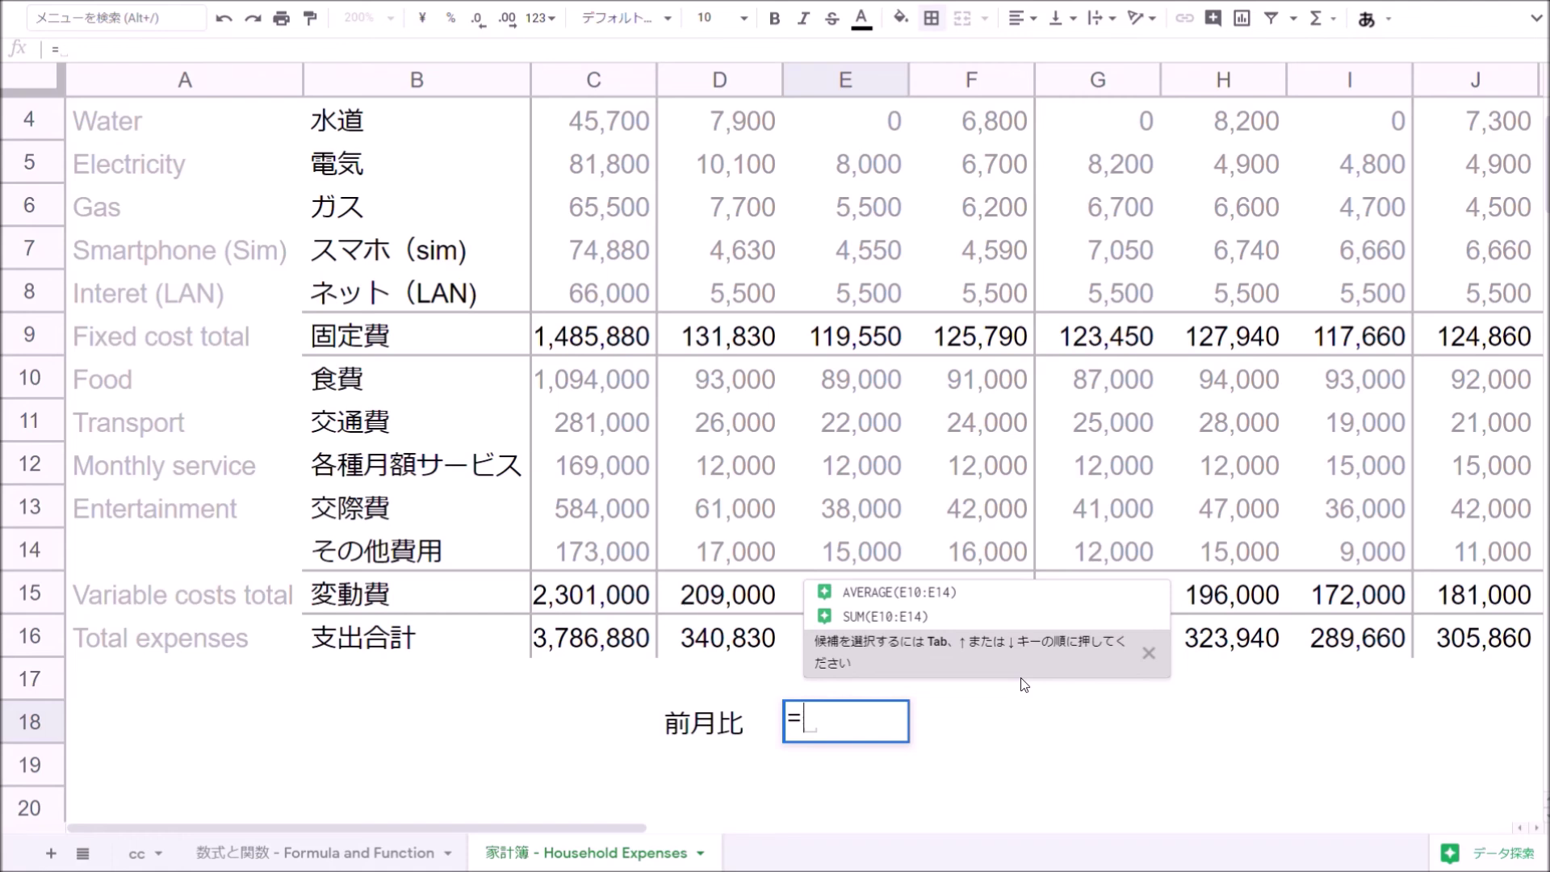
{"action": "key", "text": "Up"}
{"action": "key", "text": "Up"}
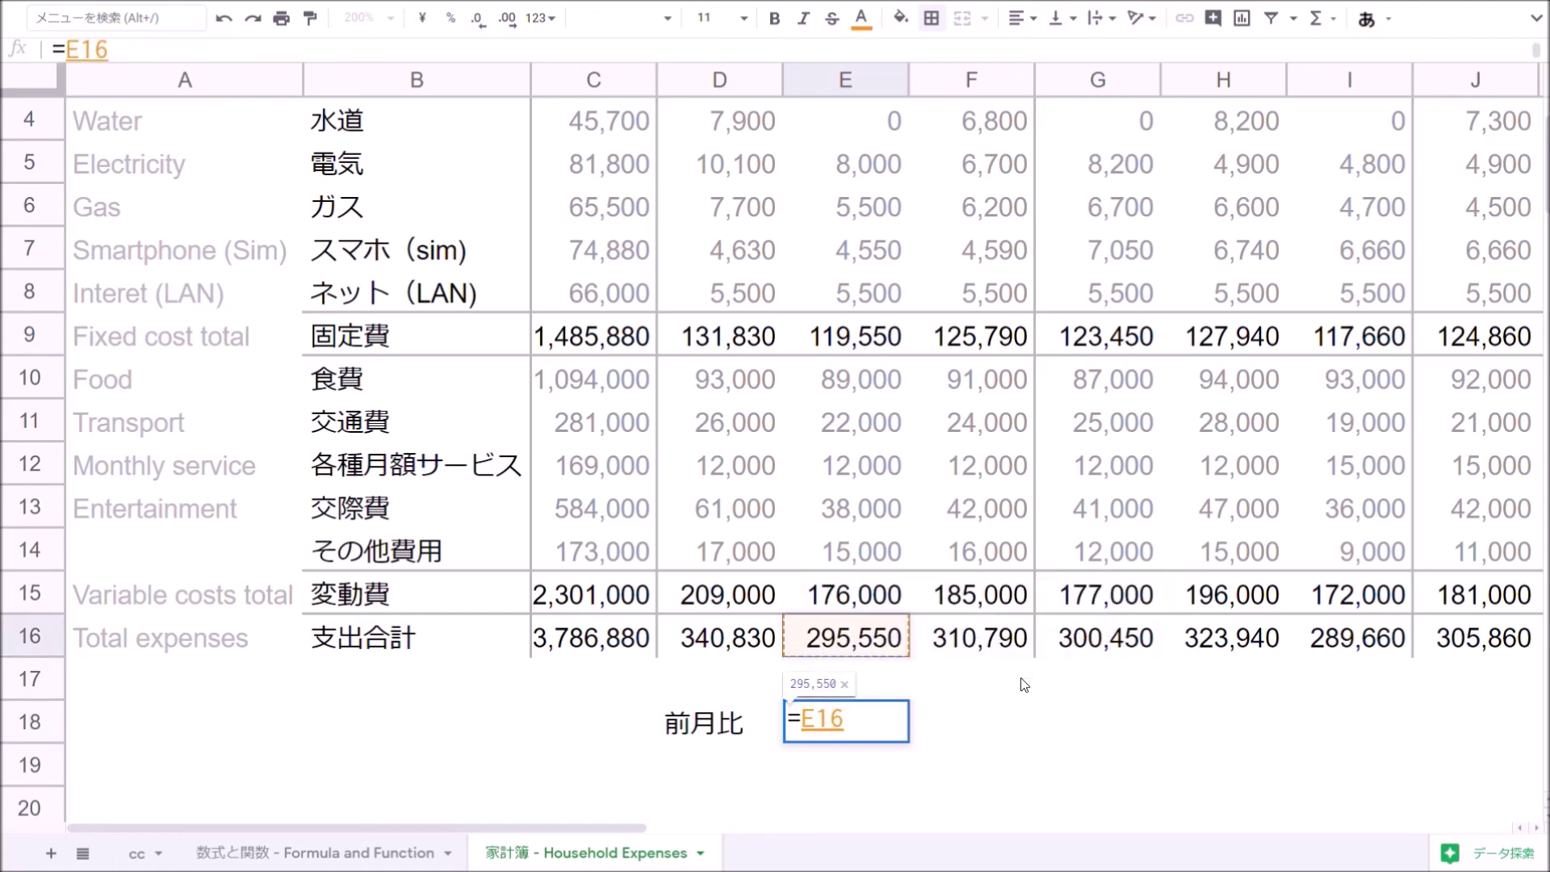
{"action": "type", "text": "-"}
{"action": "key", "text": "Left"}
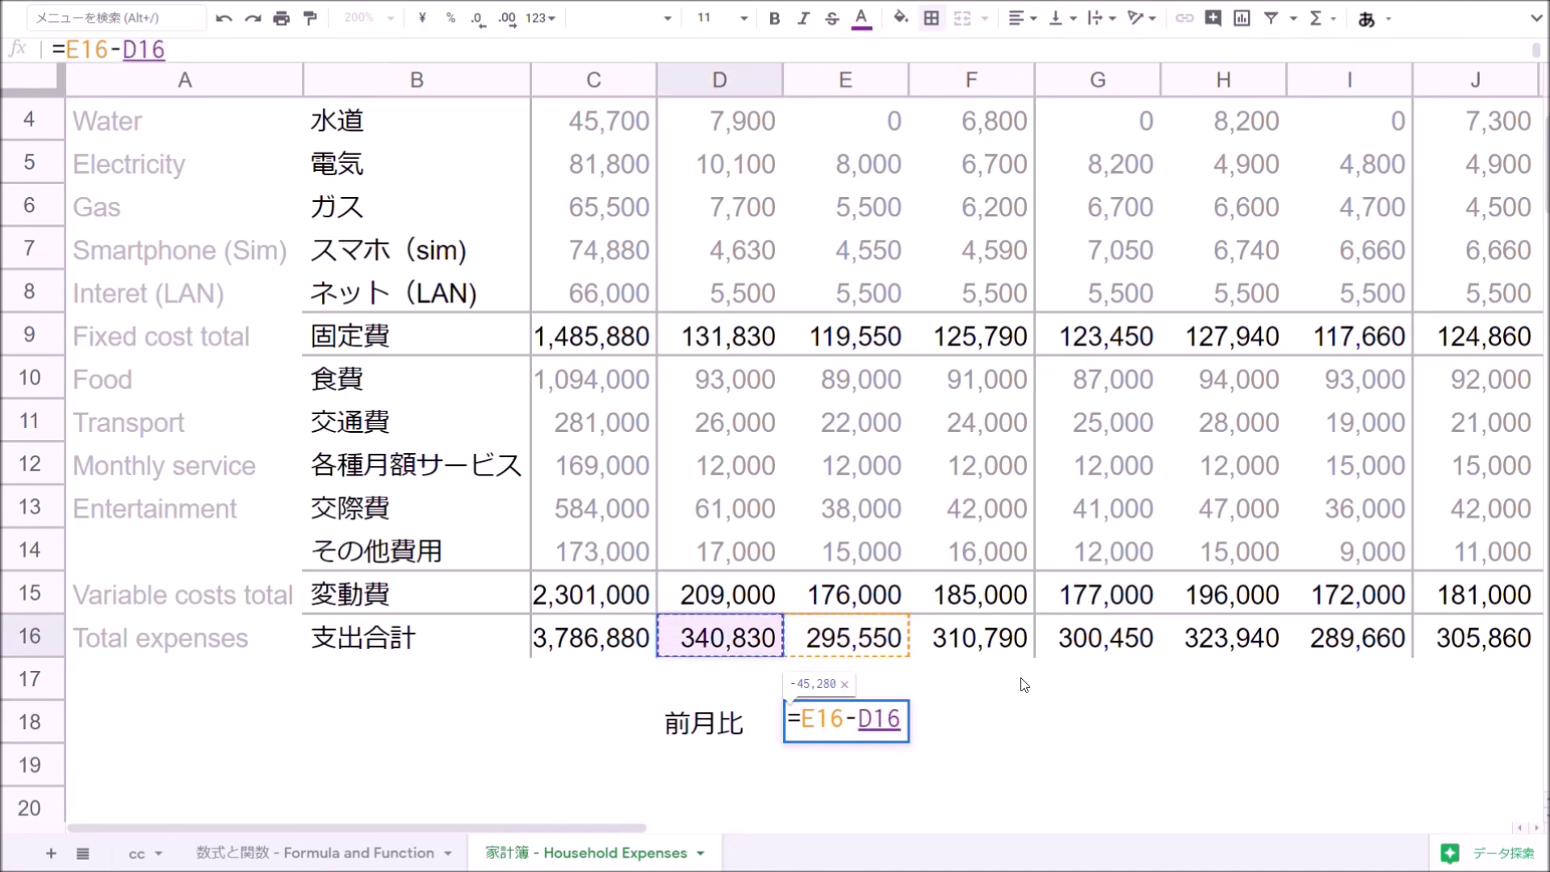
{"action": "key", "text": "Return"}
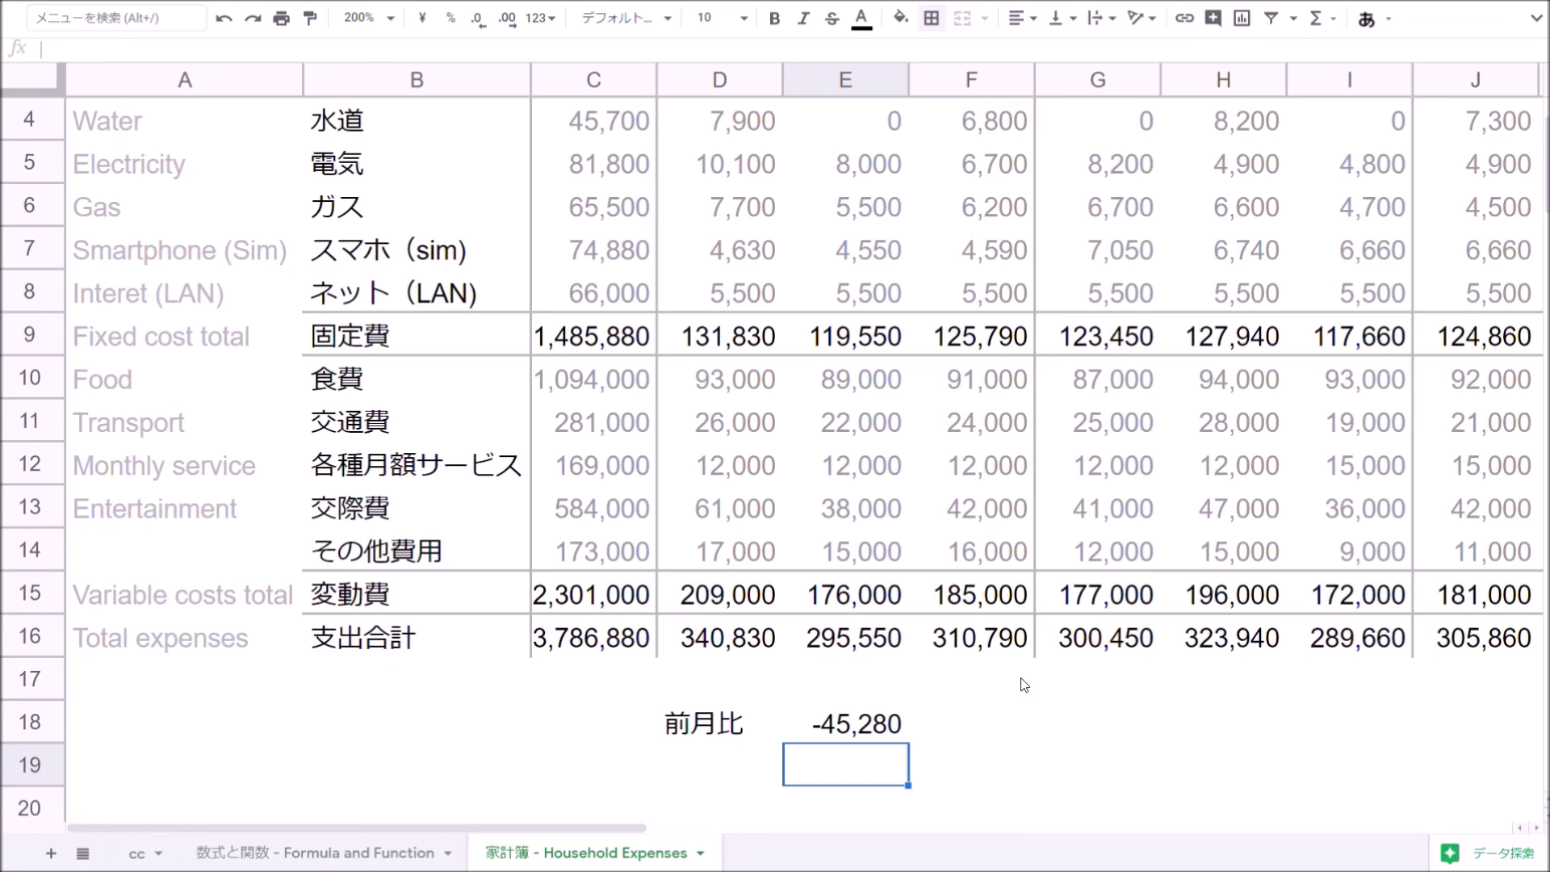
Fill the month-over-month formula from E18 across to O18 for March to December
{"action": "key", "text": "Up"}
{"action": "key", "text": "shift+Right"}
{"action": "key", "text": "shift+Right"}
{"action": "key", "text": "shift+Right"}
{"action": "key", "text": "shift+Right"}
{"action": "key", "text": "shift+Right"}
{"action": "key", "text": "shift+Right"}
{"action": "key", "text": "shift+Right"}
{"action": "key", "text": "shift+Right"}
{"action": "key", "text": "shift+Right"}
{"action": "key", "text": "shift+Right"}
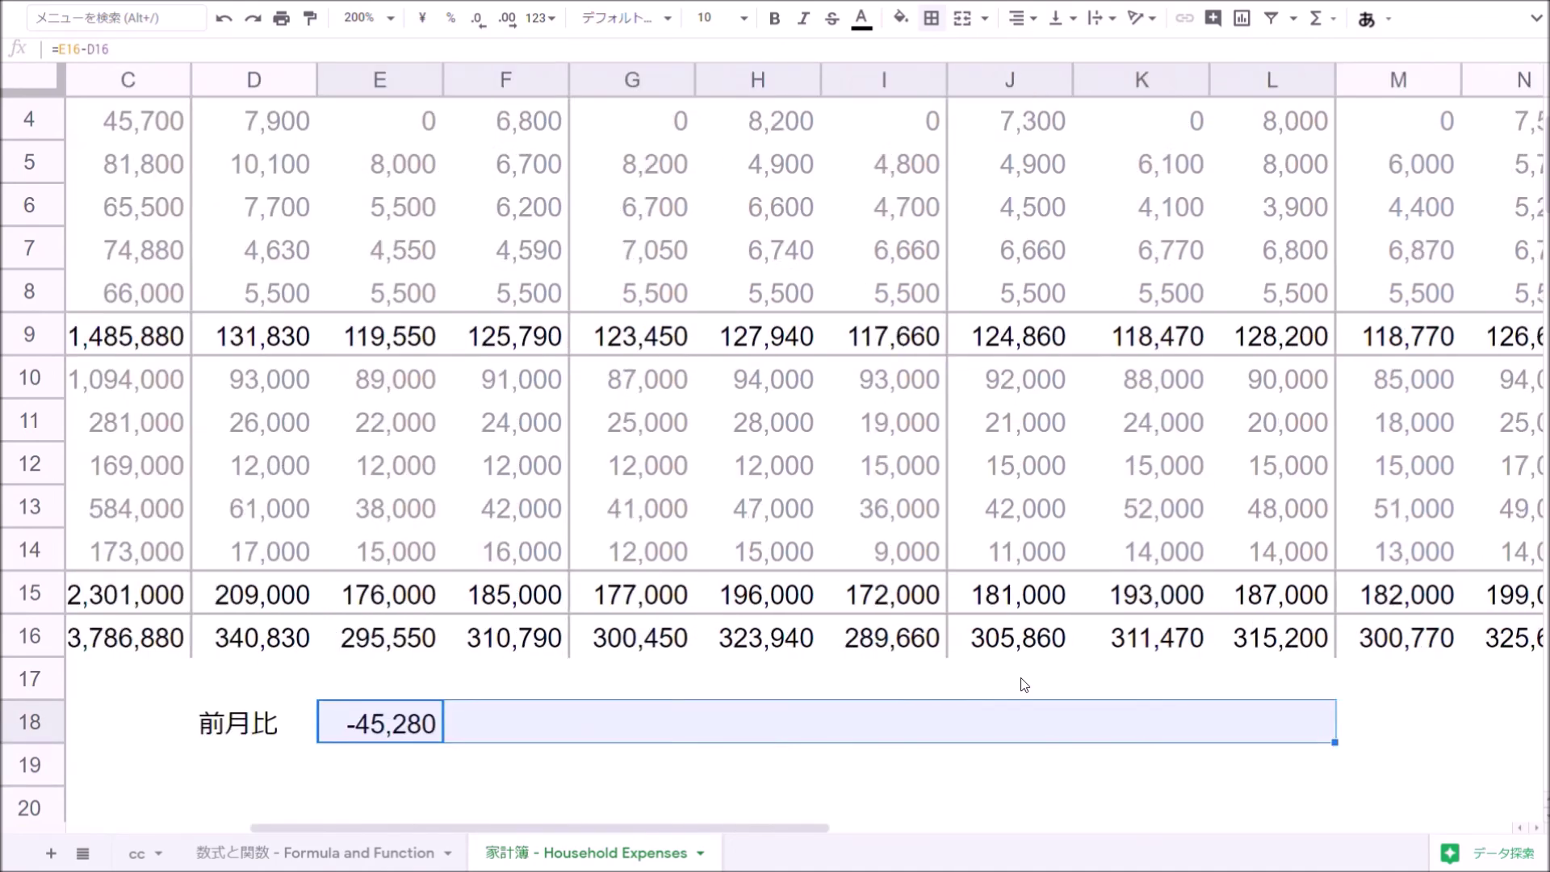
{"action": "key", "text": "ctrl+r"}
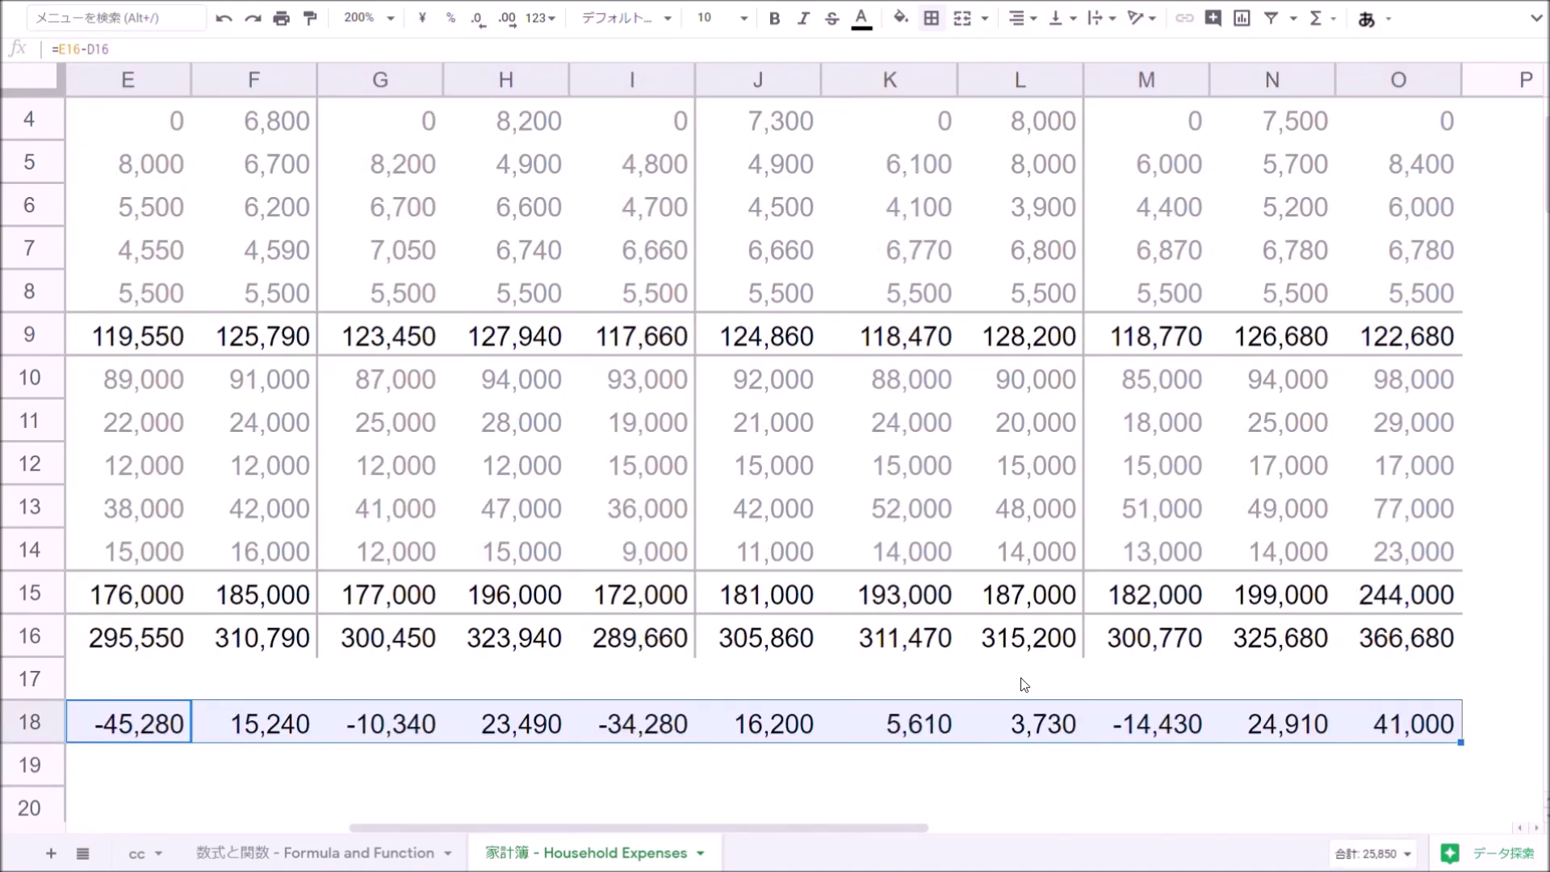
Examine the copied month-over-month formulas across row 18 up to December
{"action": "key", "text": "Left"}
{"action": "key", "text": "Right"}
{"action": "key", "text": "Right"}
{"action": "key", "text": "Right"}
{"action": "key", "text": "F2"}
{"action": "key", "text": "Return"}
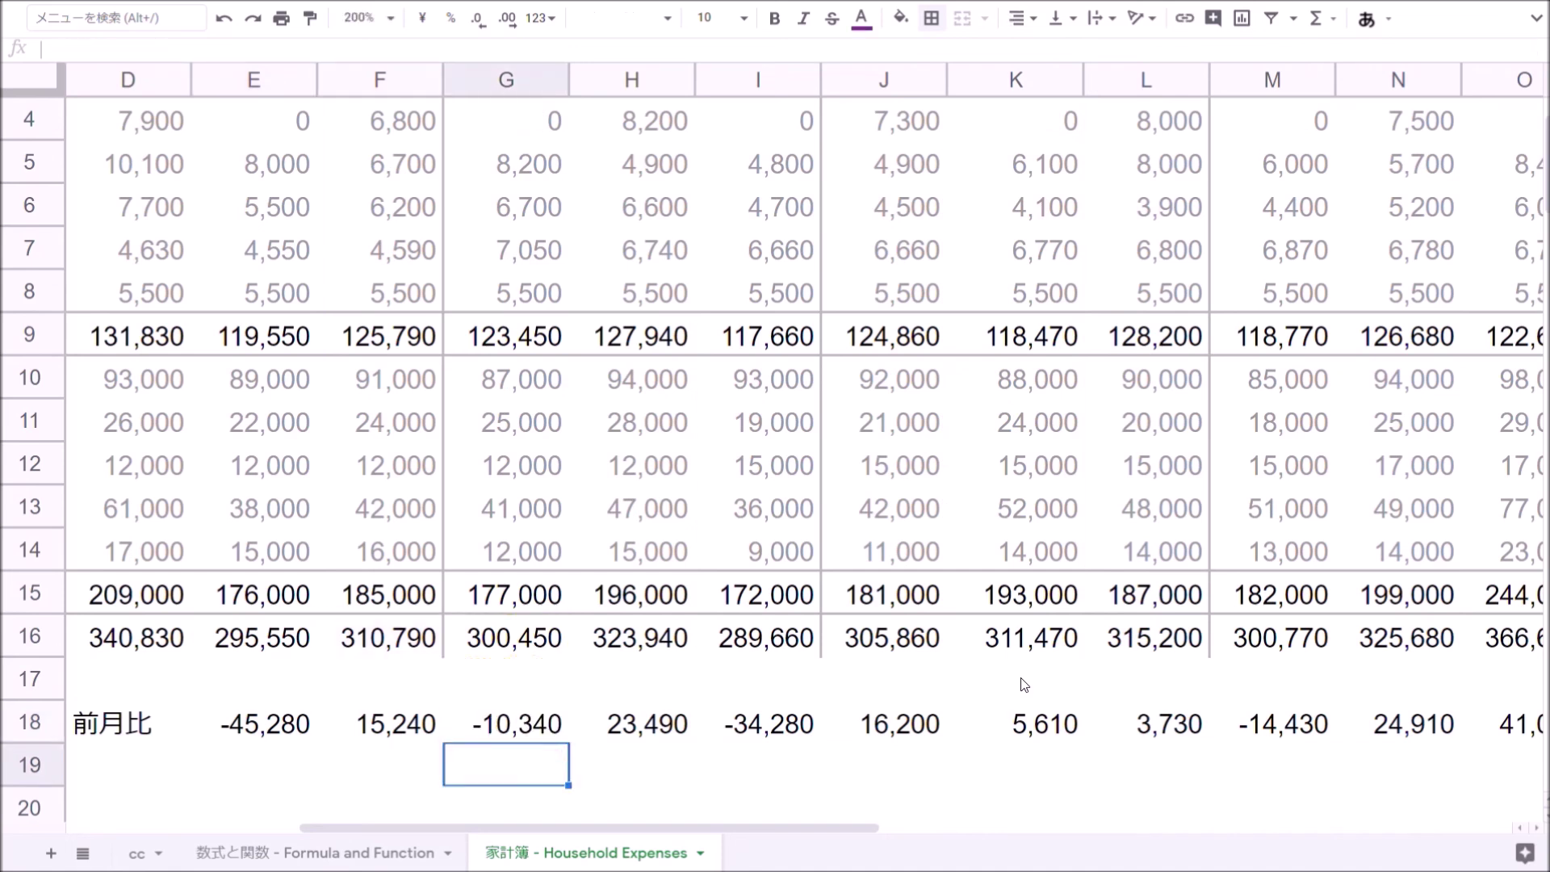
{"action": "key", "text": "Up"}
{"action": "key", "text": "Right"}
{"action": "key", "text": "F2"}
{"action": "key", "text": "Return"}
{"action": "key", "text": "Up"}
{"action": "key", "text": "Right"}
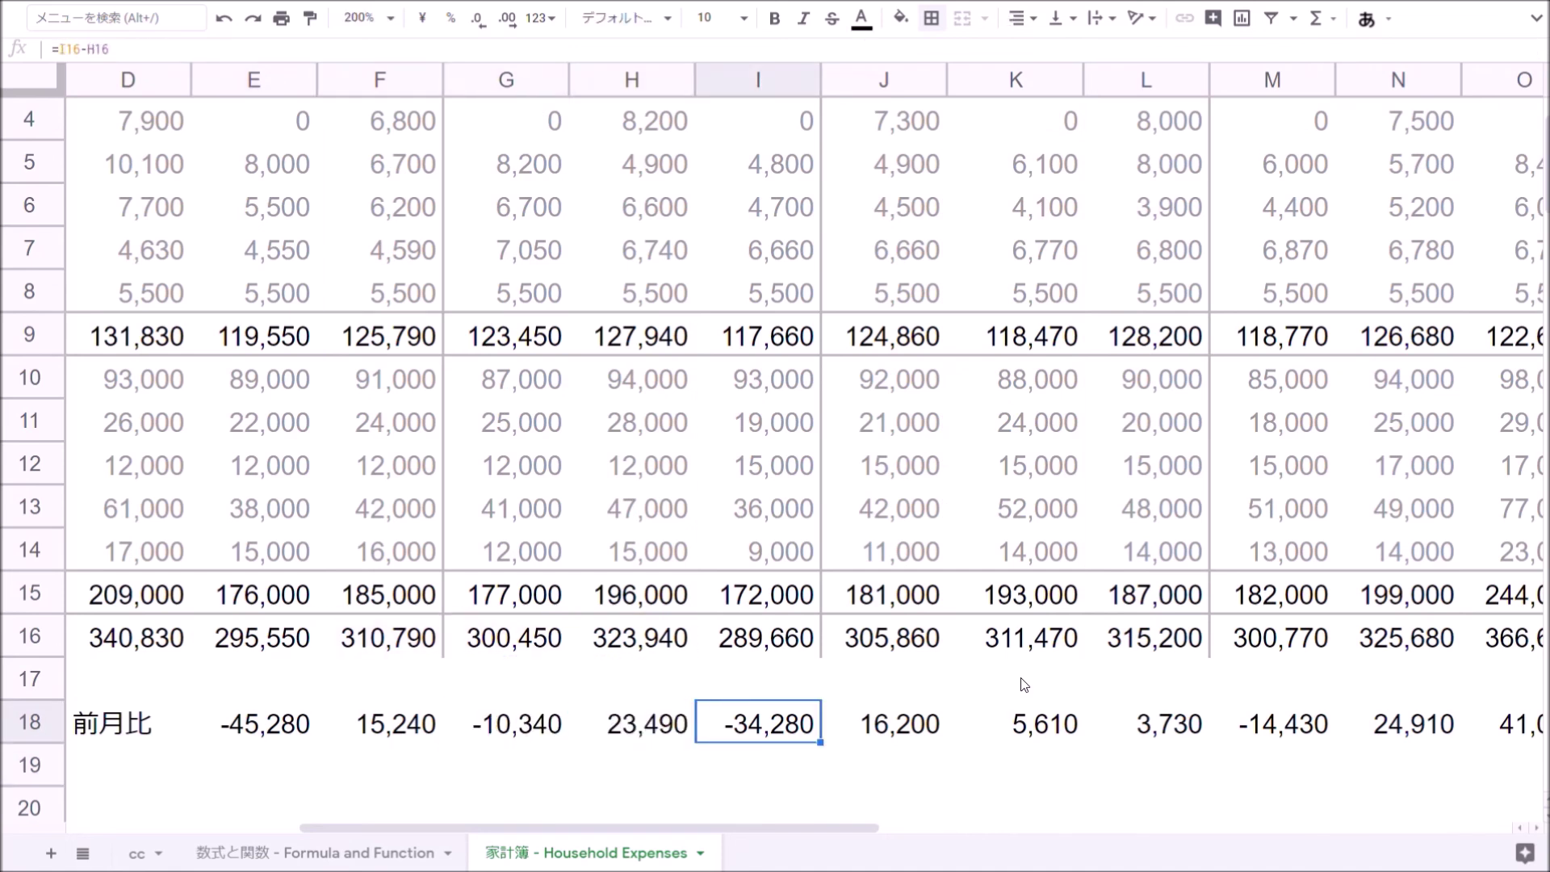
{"action": "key", "text": "F2"}
{"action": "key", "text": "Return"}
{"action": "key", "text": "Up"}
{"action": "key", "text": "Right"}
{"action": "key", "text": "Right"}
{"action": "key", "text": "Right"}
{"action": "key", "text": "Right"}
{"action": "key", "text": "Right"}
{"action": "key", "text": "Right"}
{"action": "key", "text": "Right"}
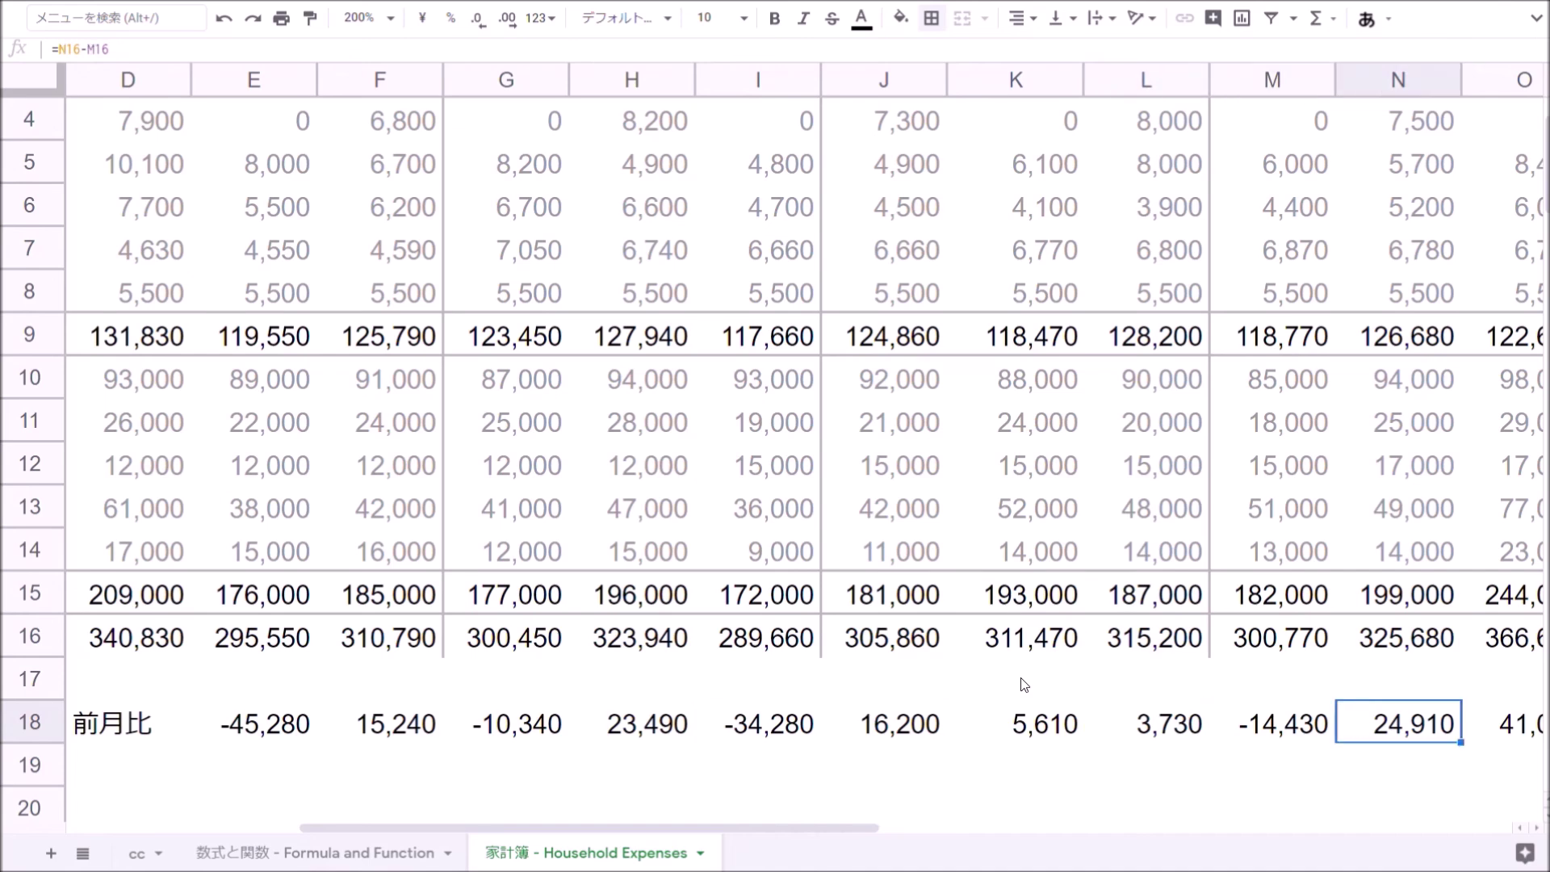
{"action": "key", "text": "Left"}
{"action": "key", "text": "F2"}
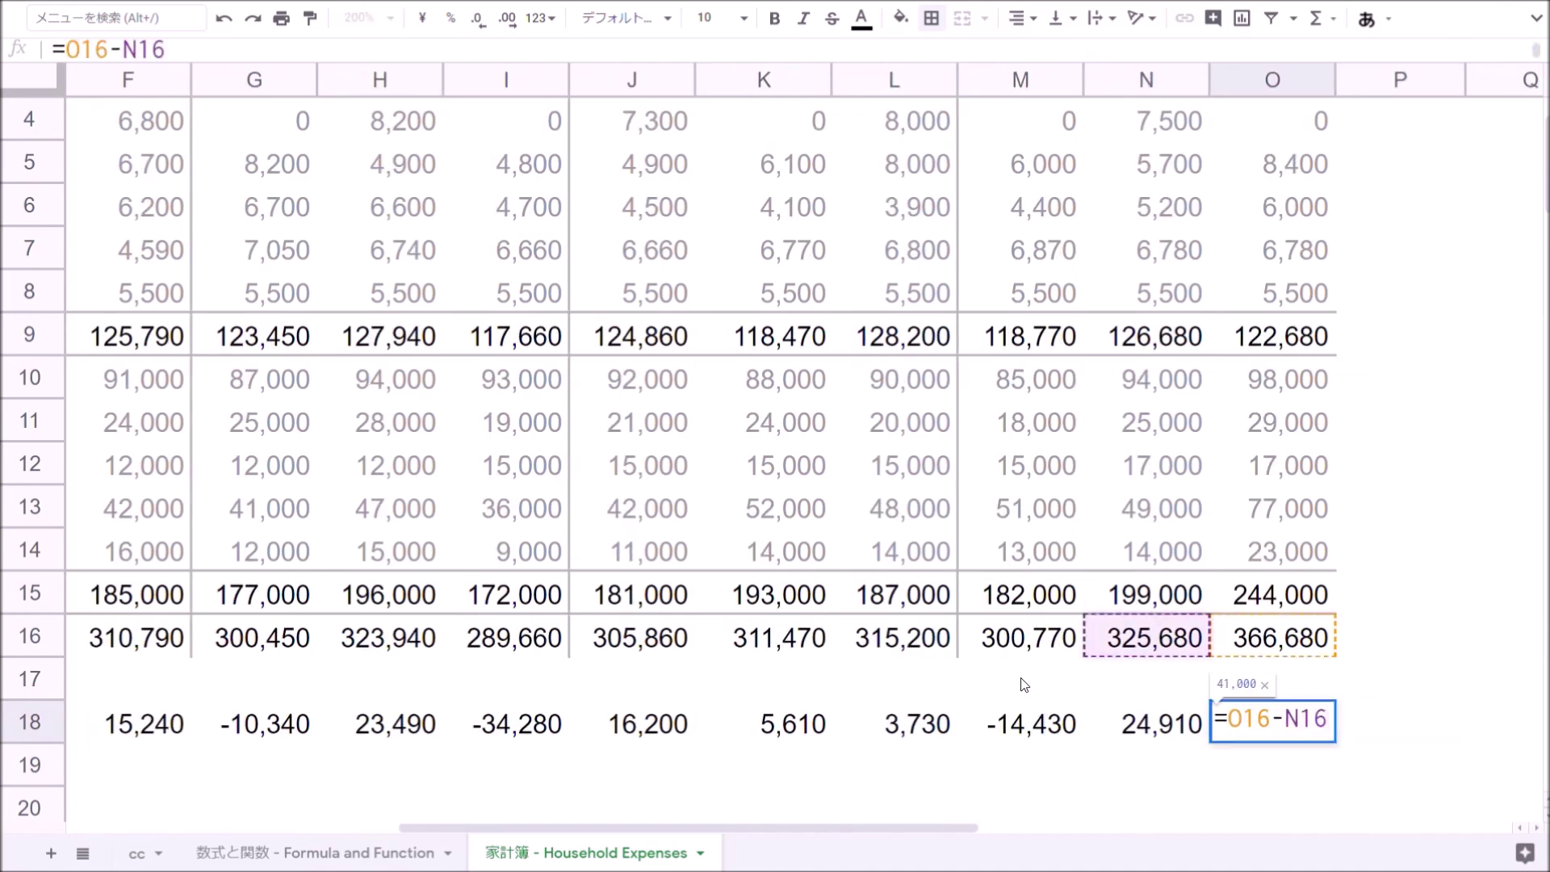
{"action": "key", "text": "Return"}
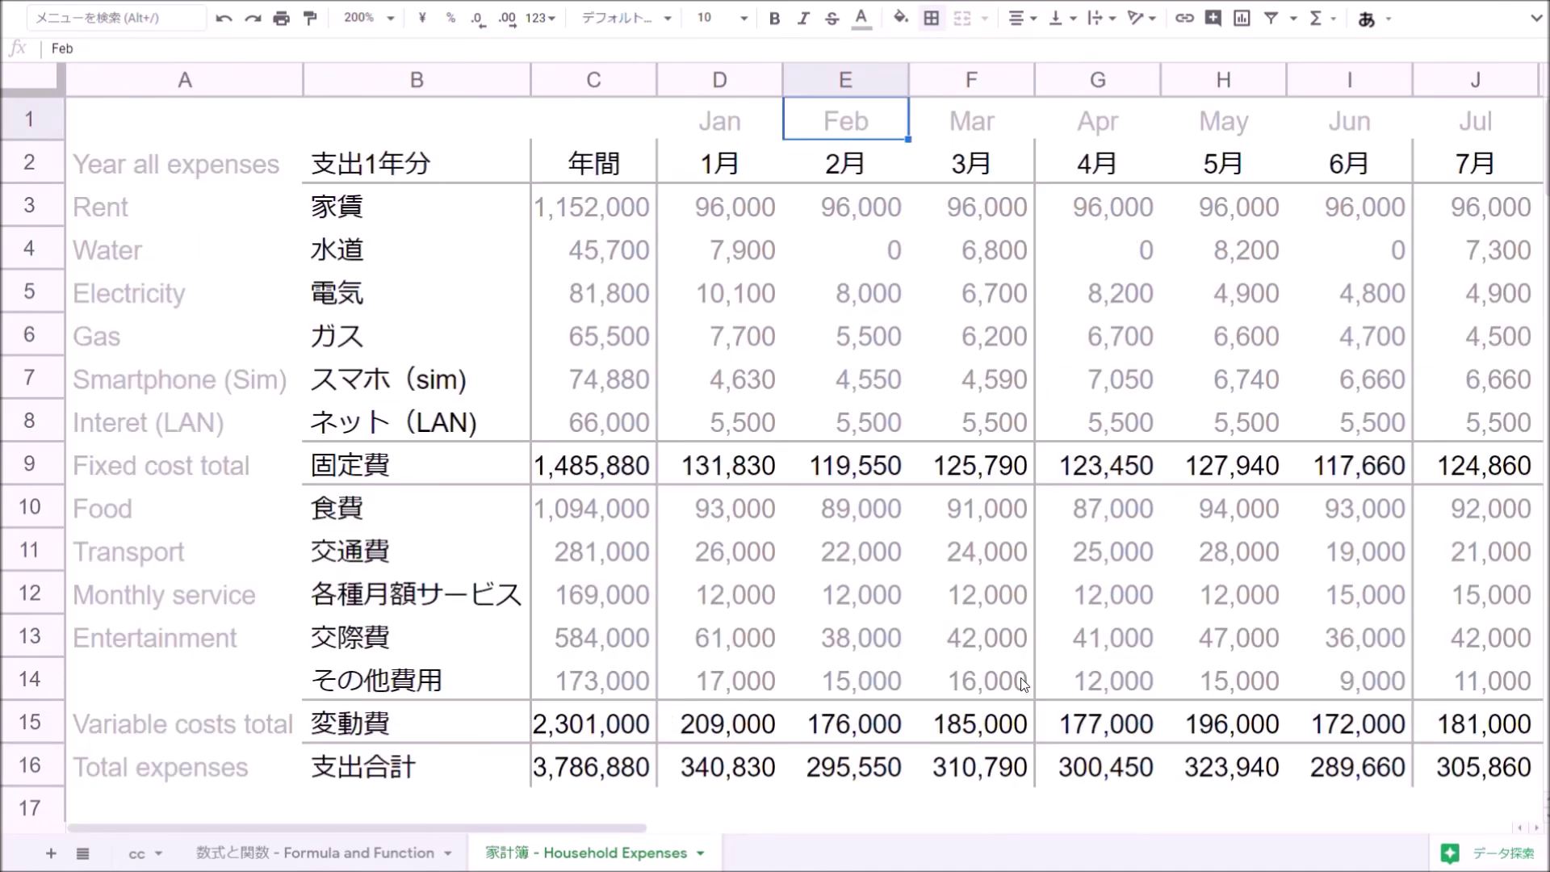